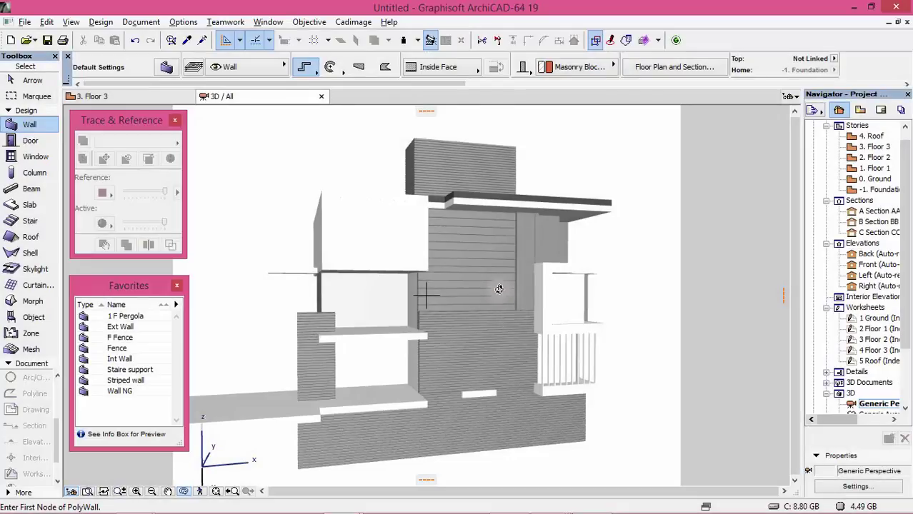
Open the Floor 2 plan and lower the active story's opacity so the traced reference shows through the walls.
left_click_drag(493, 272, 494, 307)
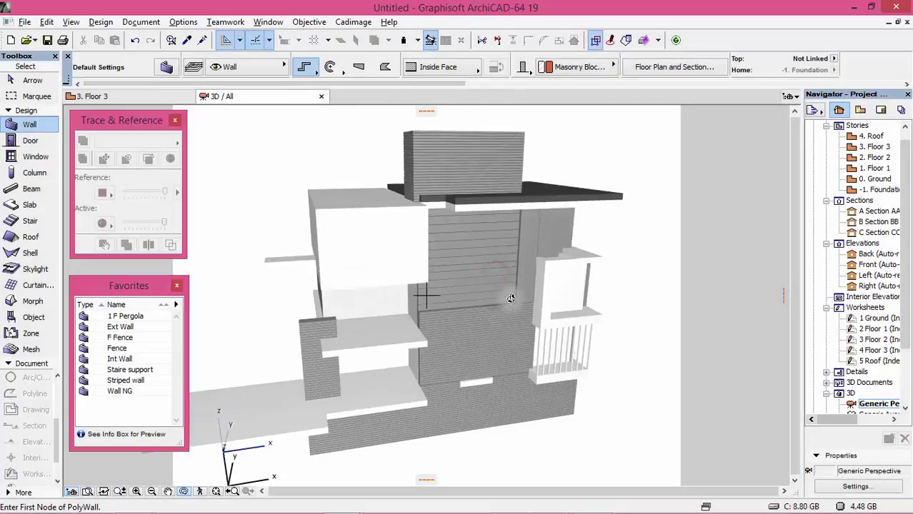
left_click_drag(492, 342, 513, 318)
key("F2")
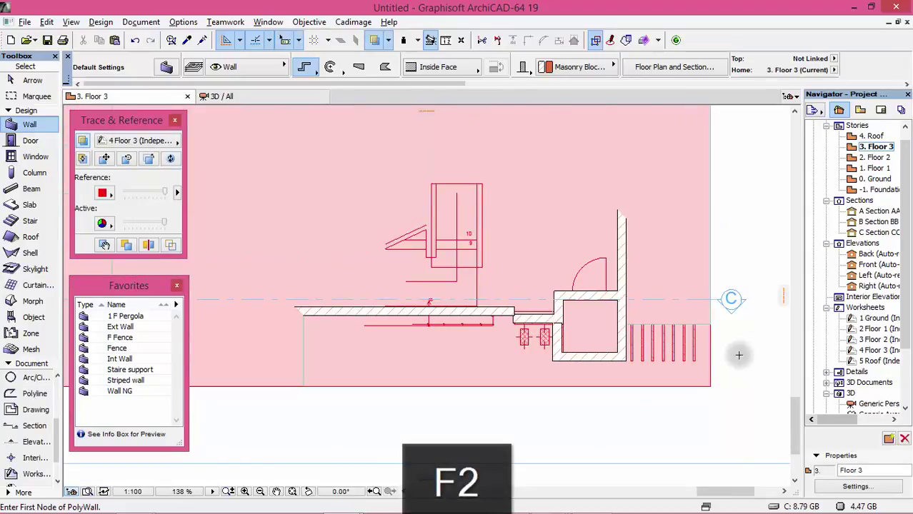
double_click(872, 158)
scroll(392, 319, "up", 5)
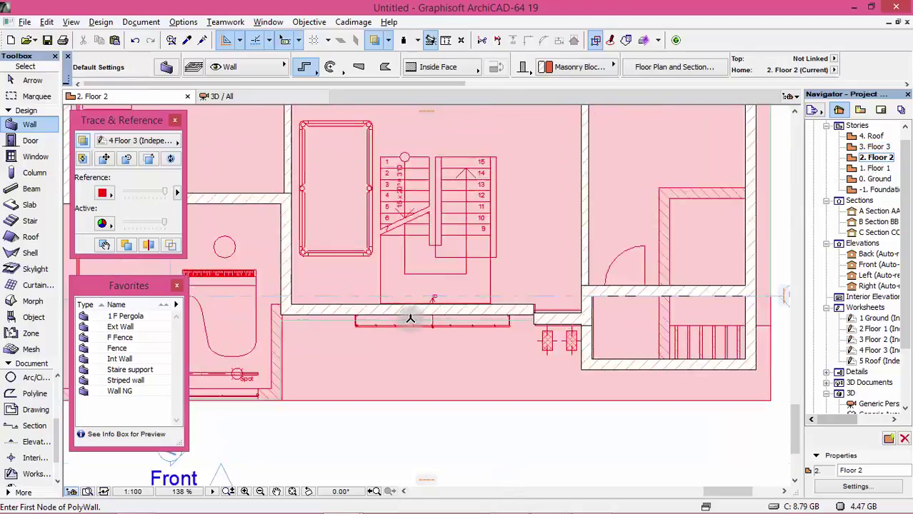
left_click_drag(164, 226, 142, 227)
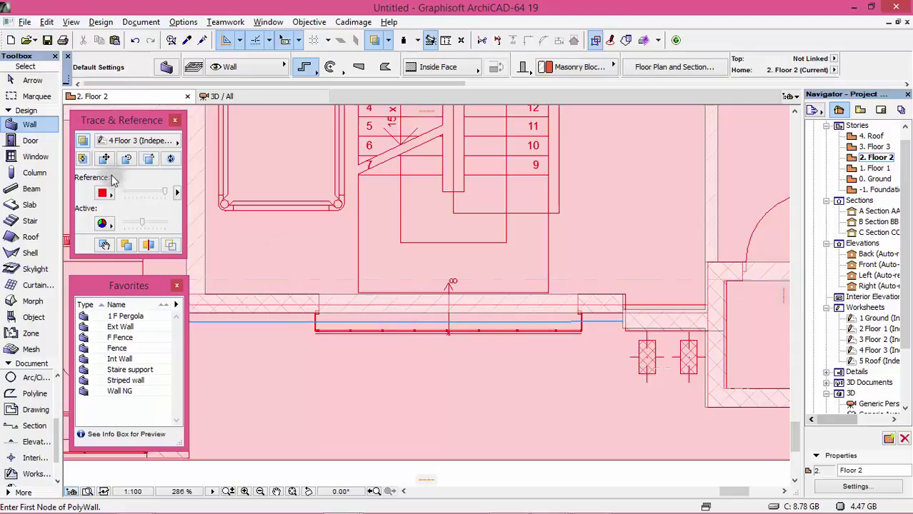
Trim away the front wall section between the traced stair window's edges on Floor 2, and likewise on Floor 3.
left_click(483, 304, "ctrl")
left_click(440, 309, "ctrl")
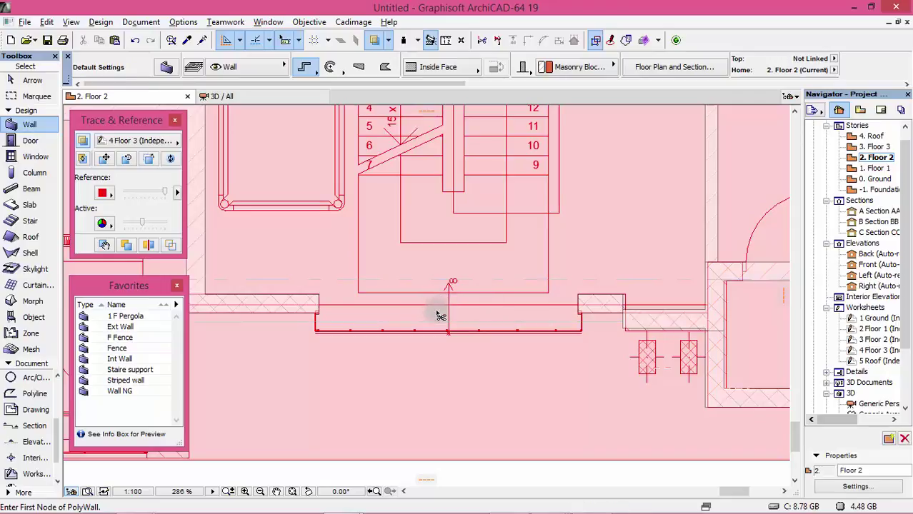
double_click(874, 147)
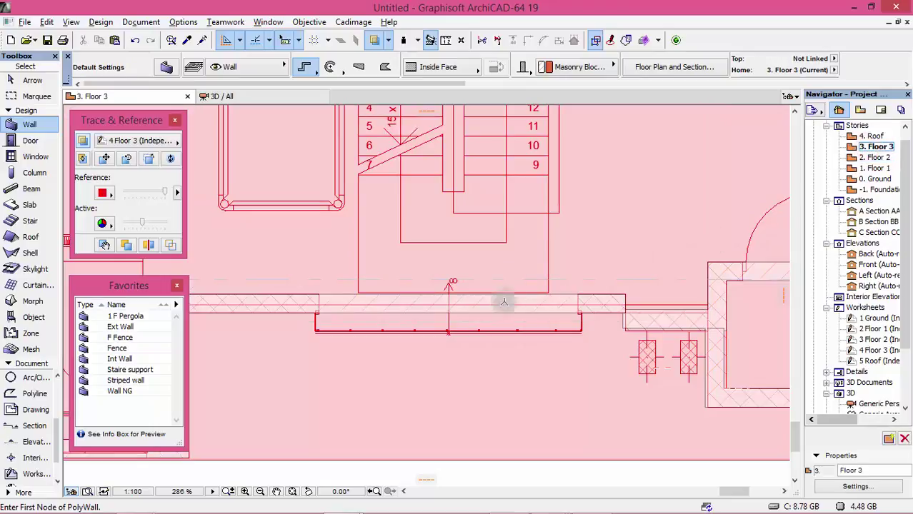
left_click(552, 294, "ctrl")
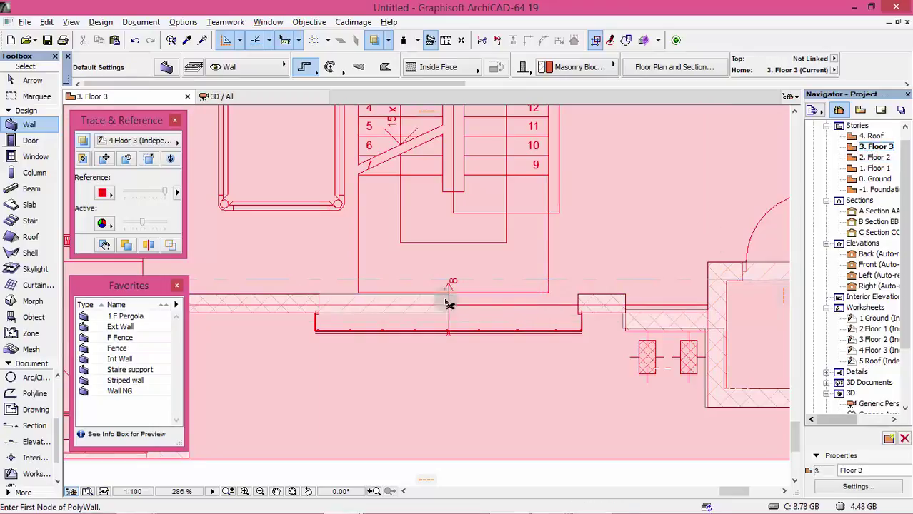
left_click(404, 305, "ctrl")
Examine the two-story opening in the front facade in 3D from several angles.
key("F3")
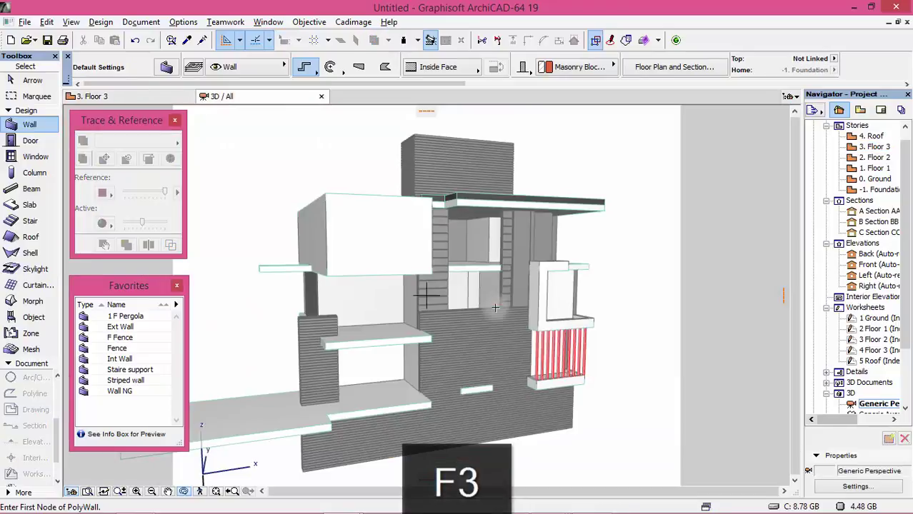
middle_click_drag(526, 298, 467, 316, "shift")
scroll(467, 316, "up", 8)
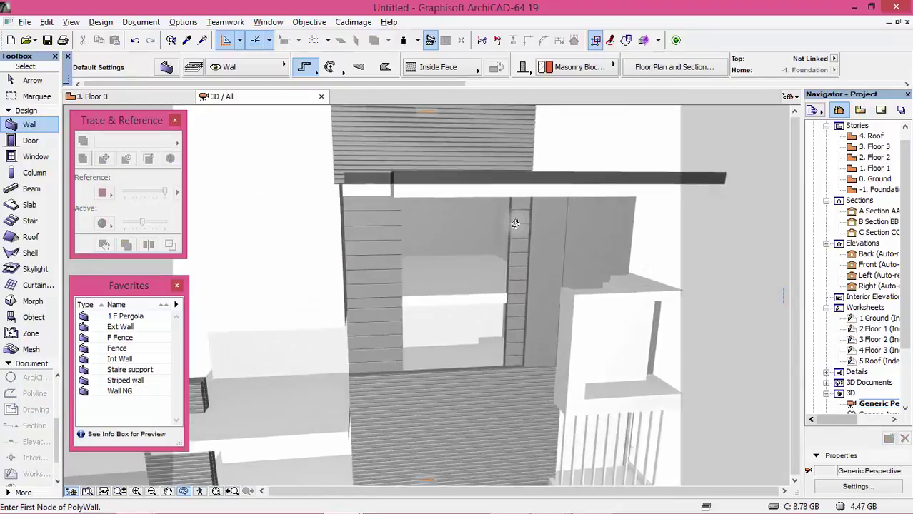
middle_click_drag(450, 328, 574, 274, "shift")
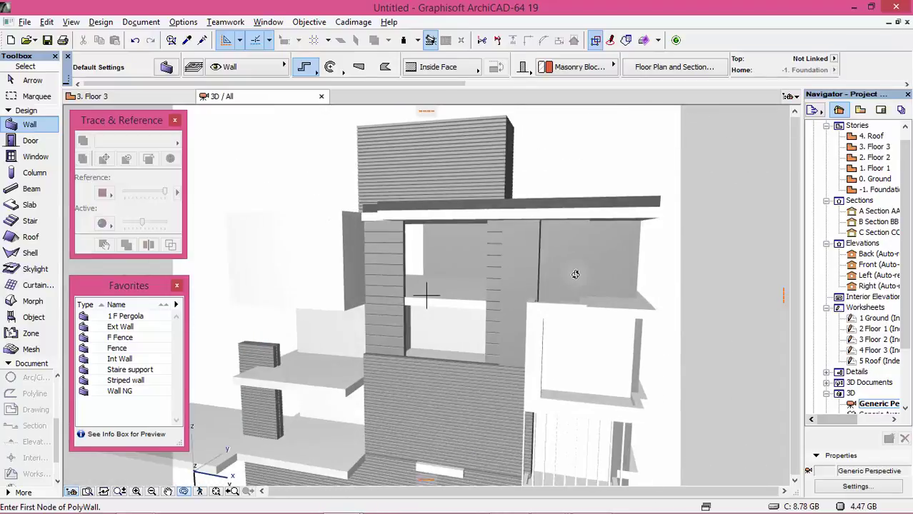
scroll(575, 274, "down", 5)
mouse_move(452, 346)
middle_mouse_down("shift")
mouse_move(560, 335)
mouse_move(367, 335)
mouse_move(463, 351)
mouse_move(629, 350)
middle_mouse_up("shift")
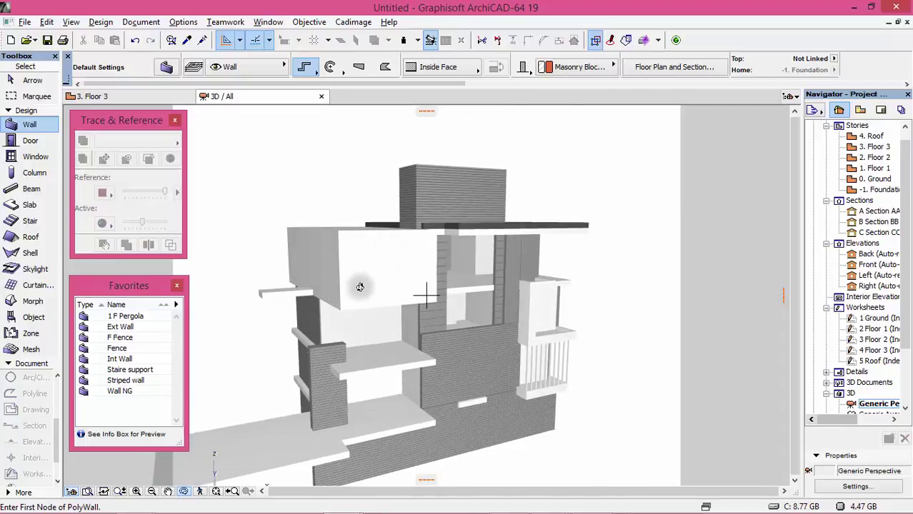
scroll(538, 330, "up", 10)
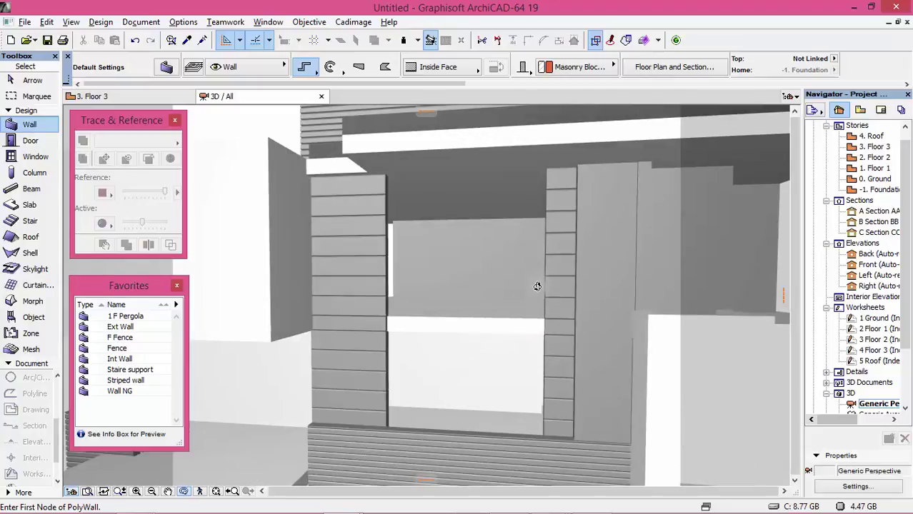
middle_click_drag(535, 326, 373, 245, "shift")
scroll(432, 289, "down", 5)
scroll(520, 377, "up", 5)
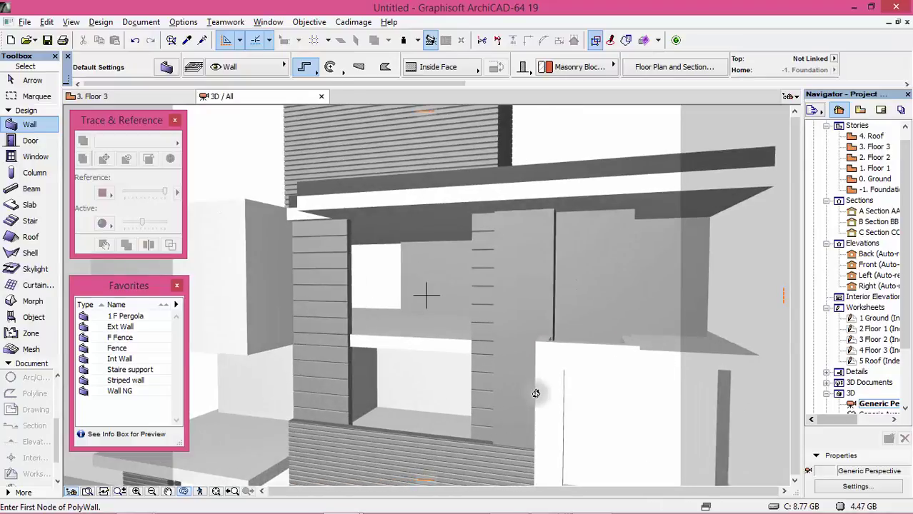
Change the override surfaces of the two stacked gray walls beside the striped wall to Paint - Glossy White.
left_click(518, 346, "shift")
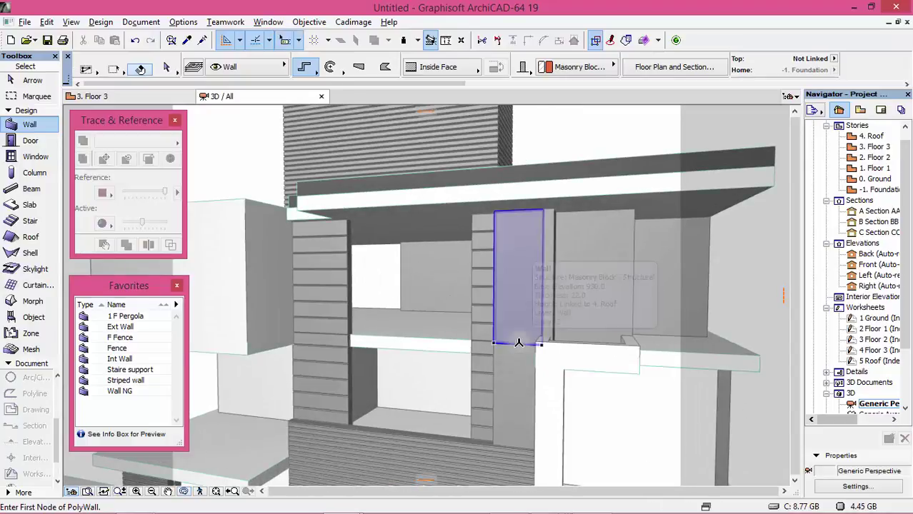
left_click(521, 379, "shift")
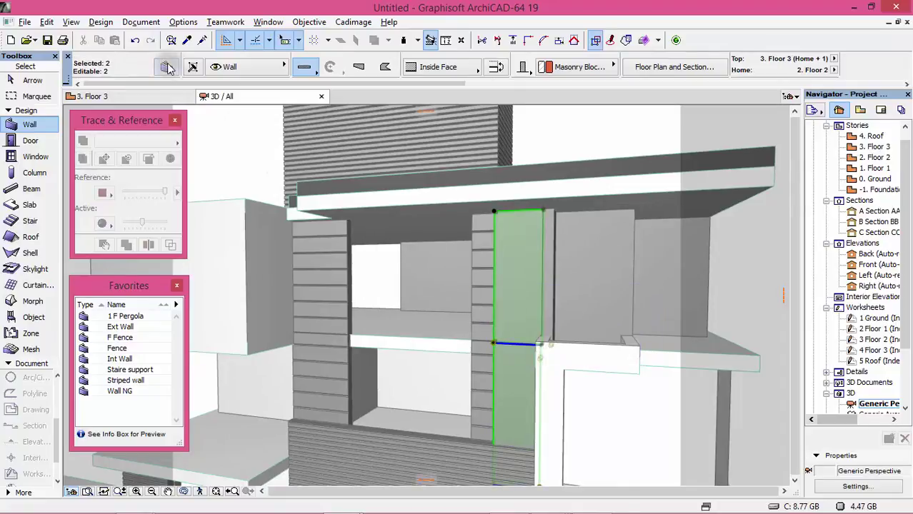
left_click(167, 67)
left_click(591, 333)
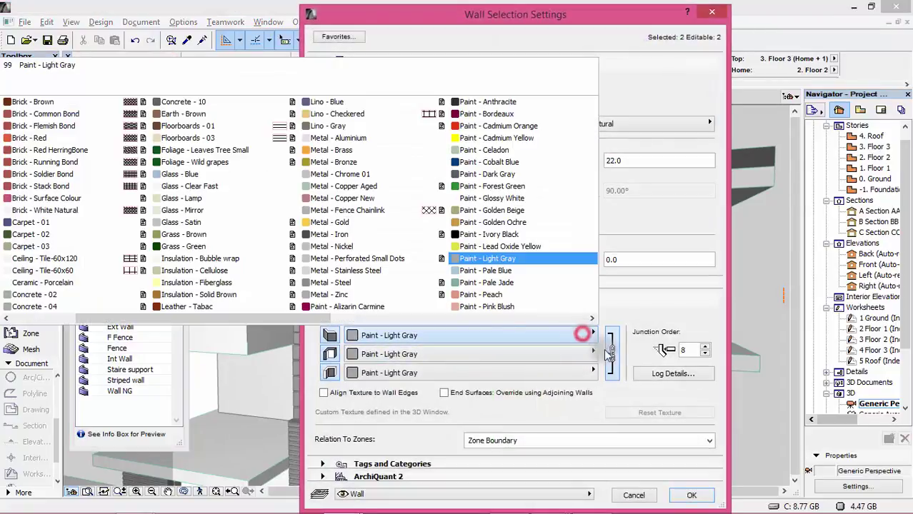
left_click(490, 198)
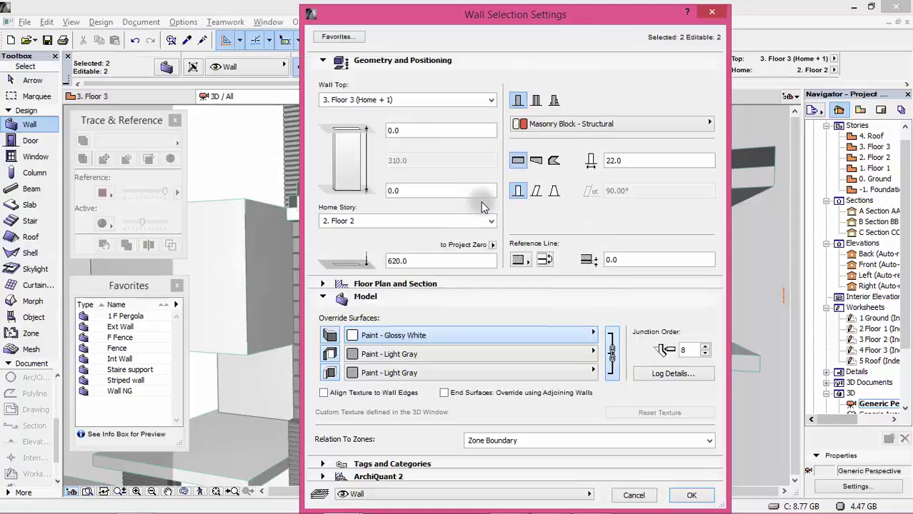
left_click(691, 495)
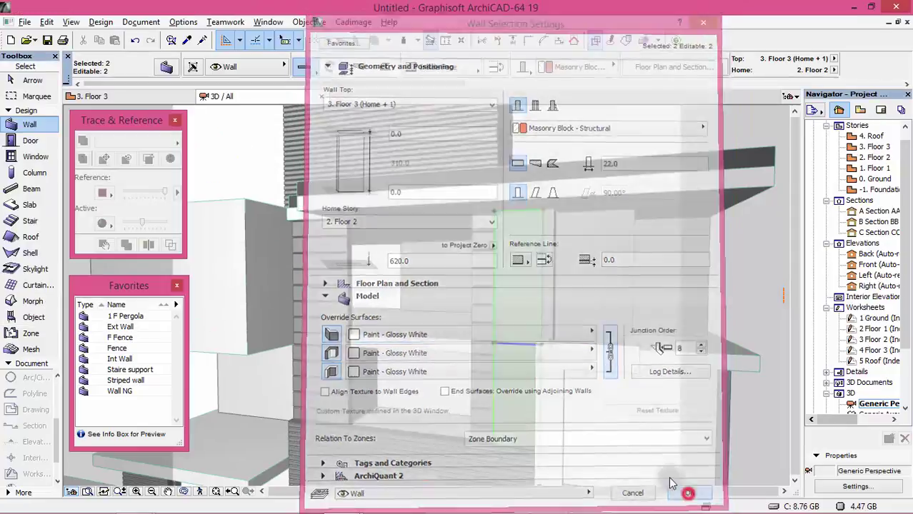
key("Escape")
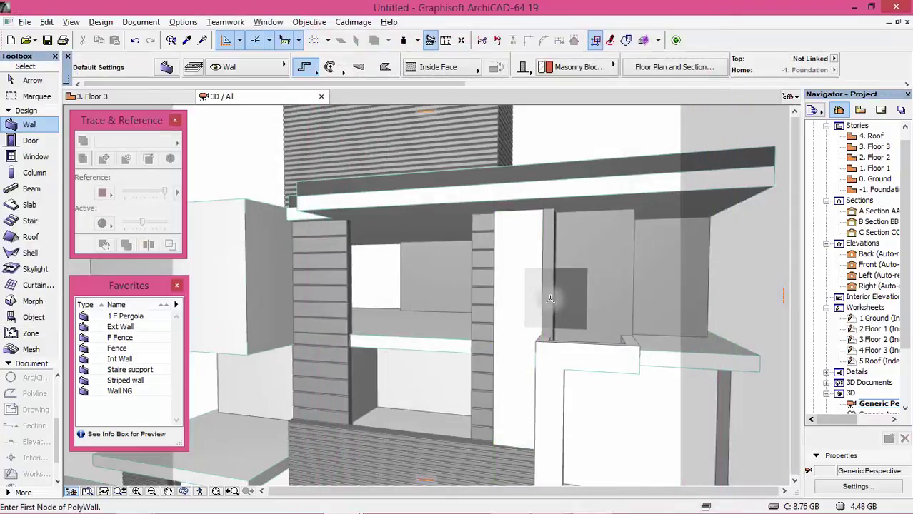
Apply Paint - Glossy White to the surfaces of the narrow Floor 3 wall next to the whitened walls.
left_click(550, 302)
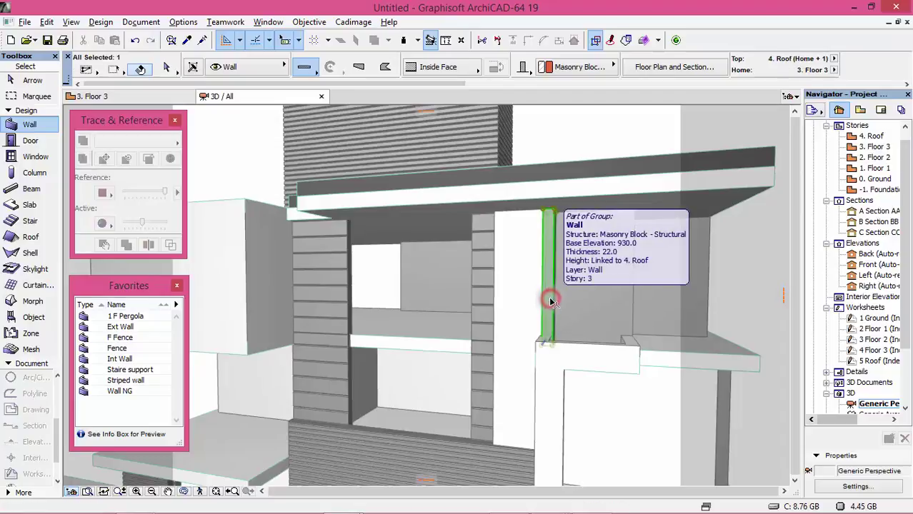
left_click(166, 67)
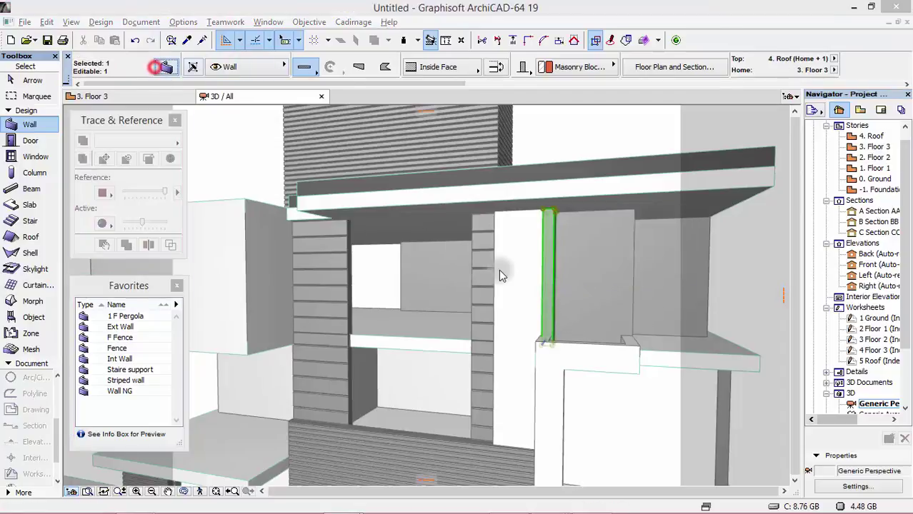
left_click(579, 338)
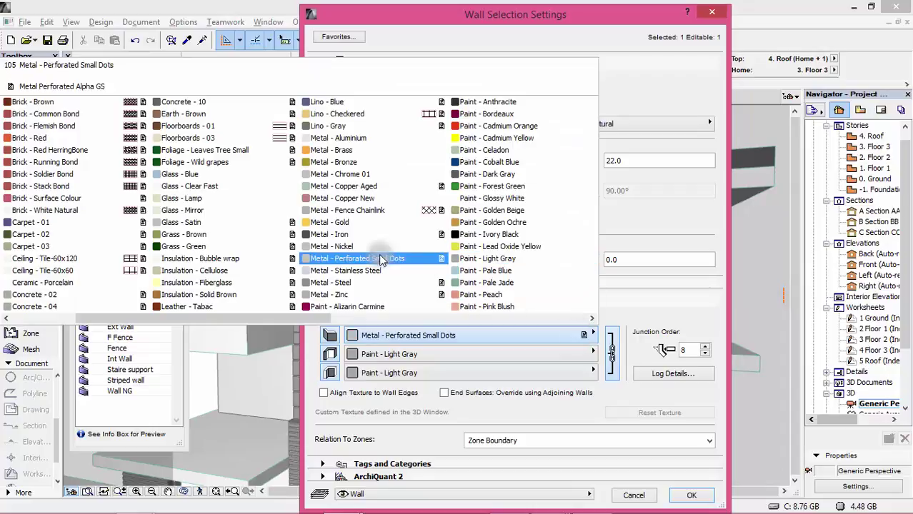
left_click(492, 198)
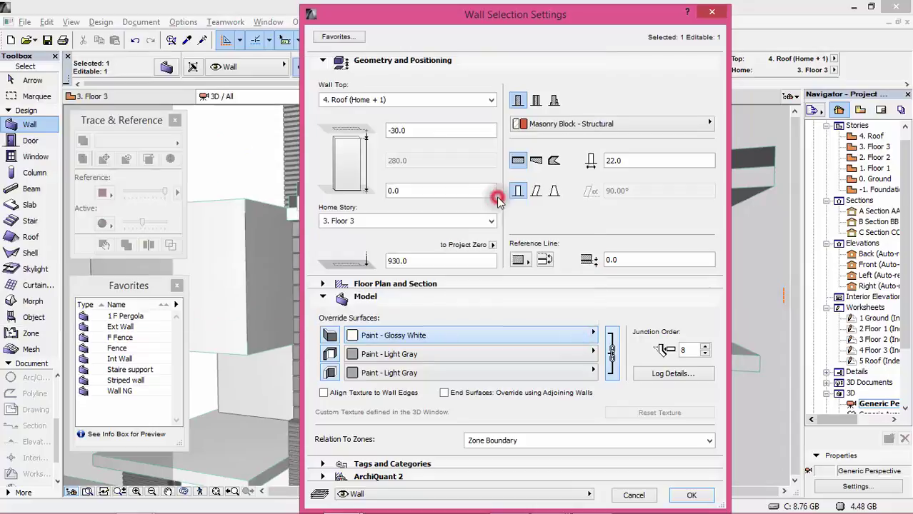
left_click(693, 496)
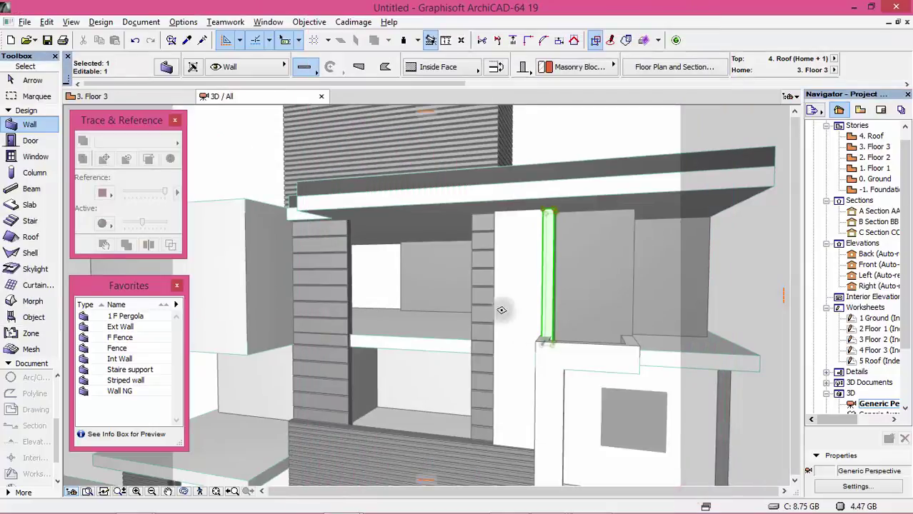
key("Escape")
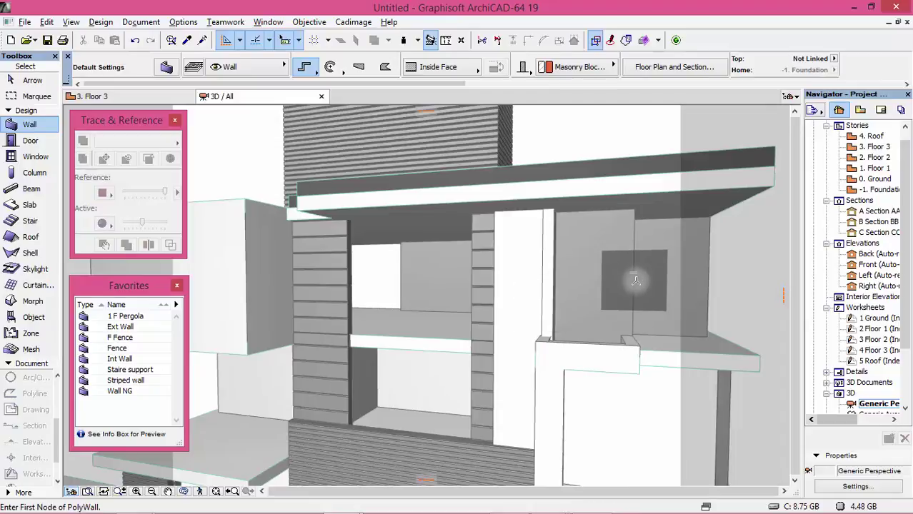
Examine the front facade in 3D around the whitened walls and the projecting white volume.
middle_click_drag(635, 277, 766, 263, "shift")
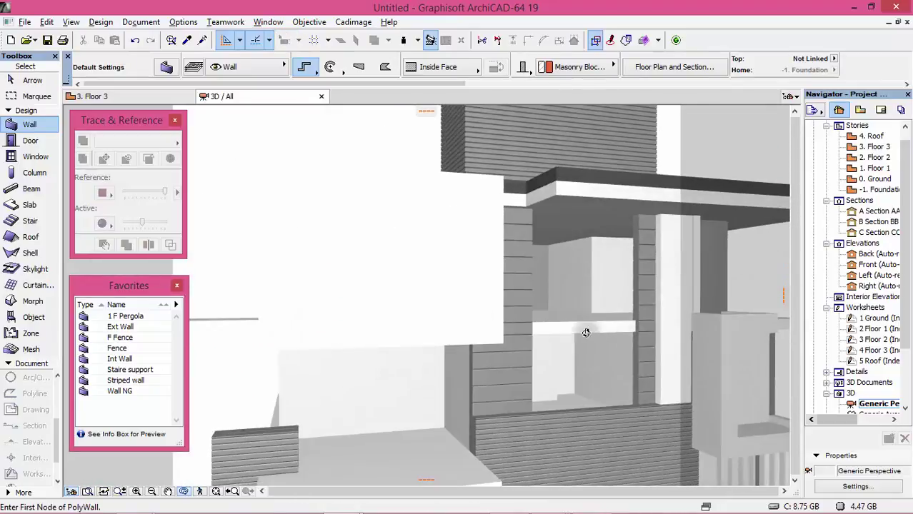
scroll(572, 325, "down", 3)
scroll(599, 344, "up", 3)
scroll(299, 293, "down", 3)
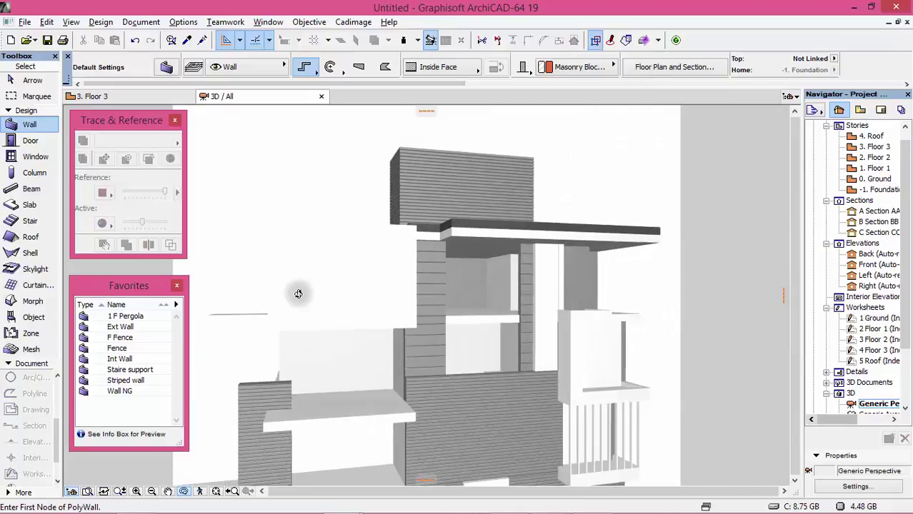
scroll(537, 369, "up", 3)
middle_click_drag(468, 328, 608, 360, "shift")
middle_click_drag(283, 324, 404, 346, "shift")
On the Floor 3 plan at the front wall, set the Window tool's default type to a simple empty opening.
key("F2")
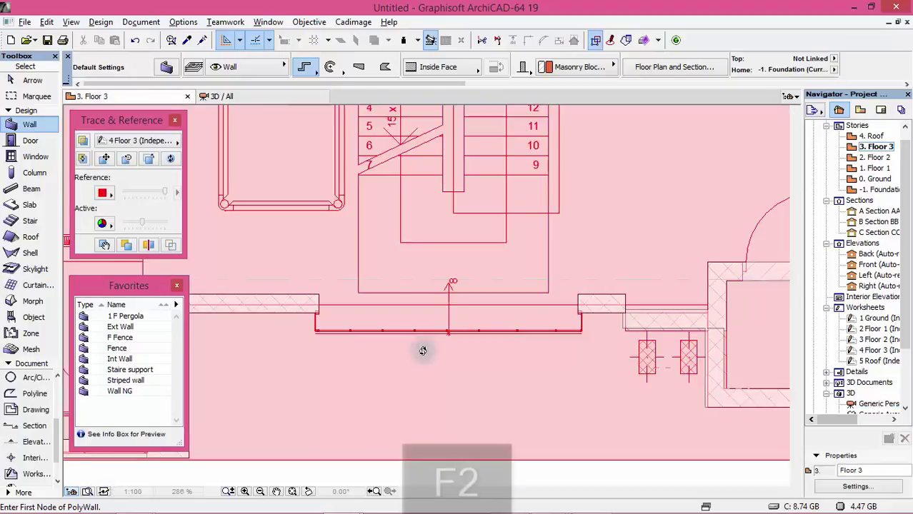
scroll(631, 370, "down", 3)
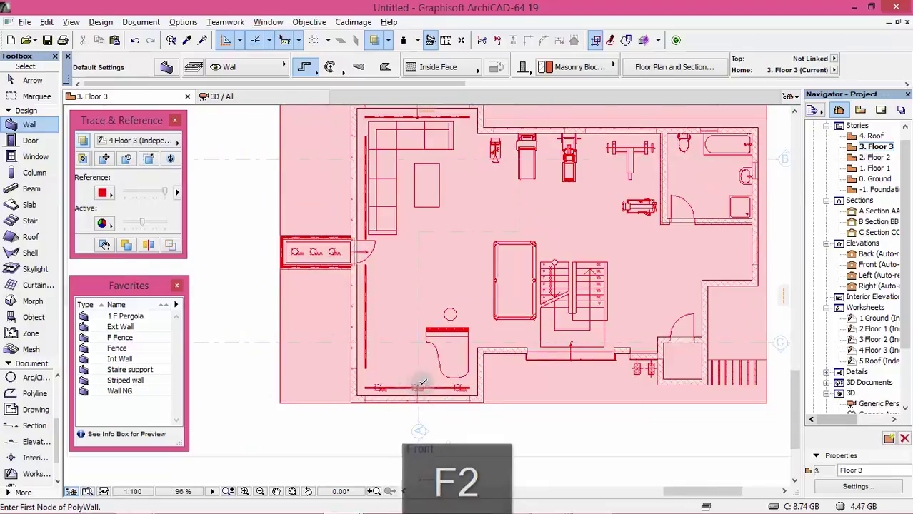
scroll(413, 398, "up", 5)
middle_click_drag(603, 400, 619, 386)
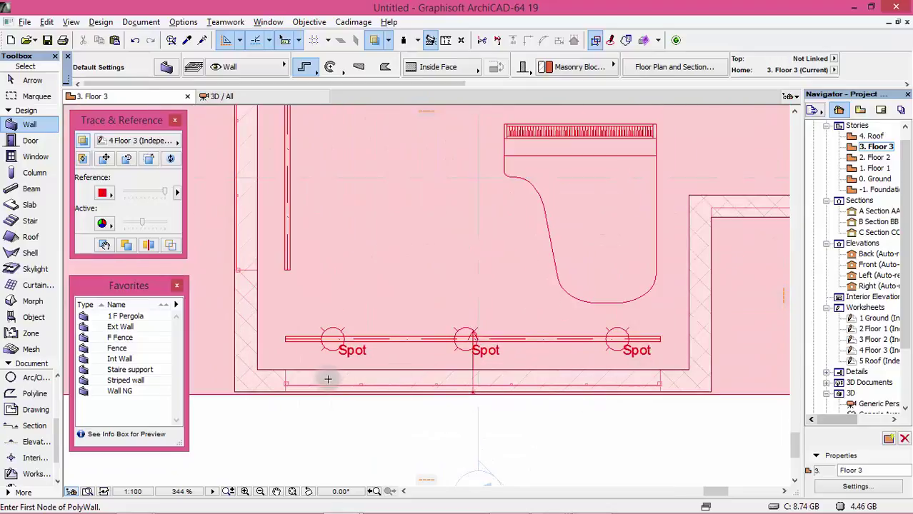
left_click(32, 156)
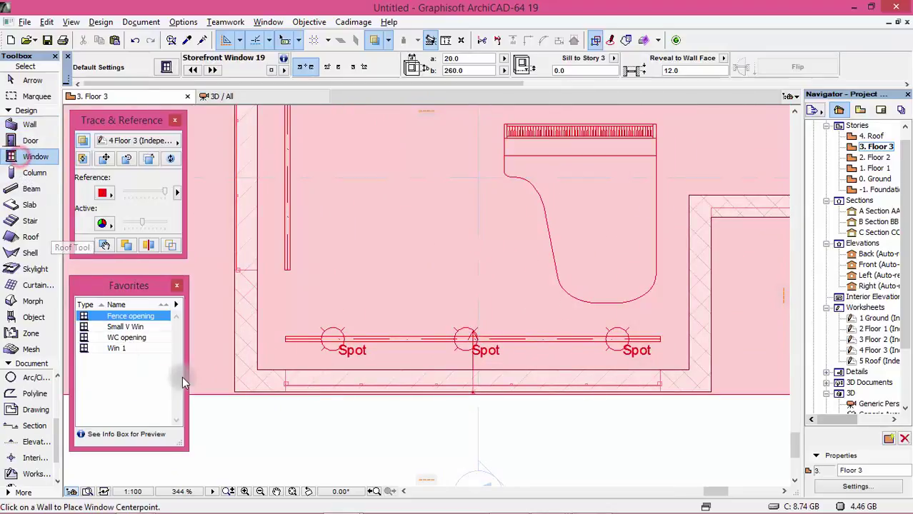
left_click(165, 69)
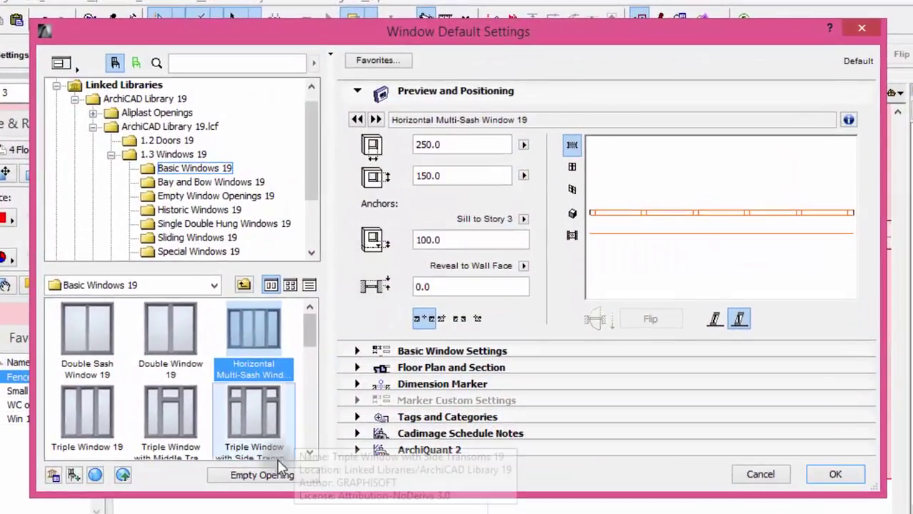
left_click(267, 474)
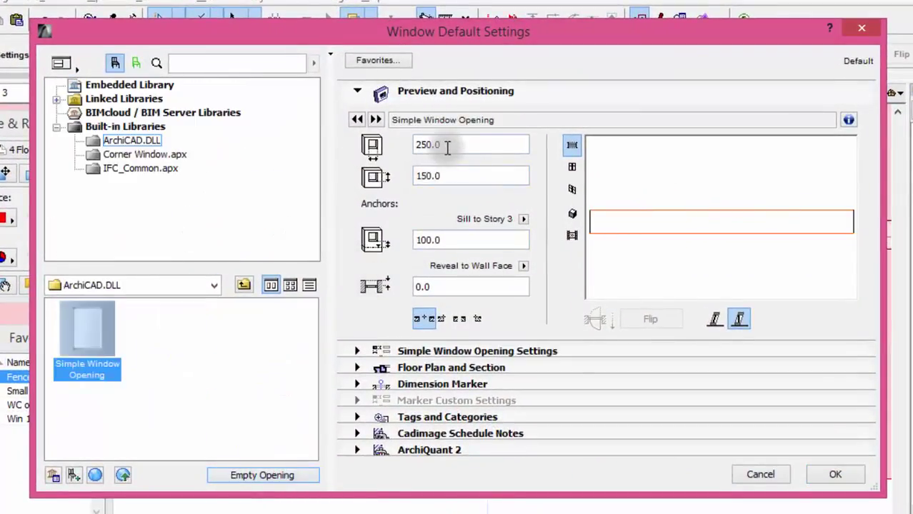
Set the default simple window opening to 370 wide and 220 high with a sill height of 30.
double_click(436, 144)
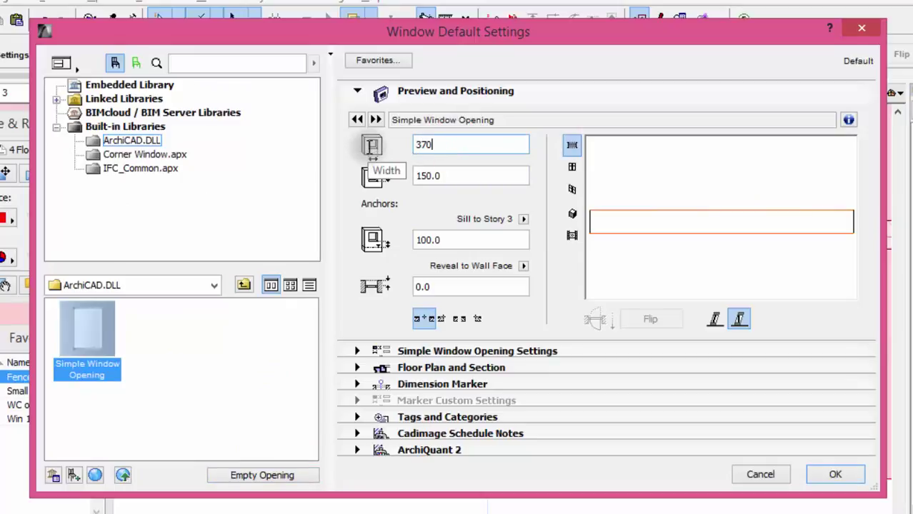
double_click(455, 176)
type("220")
double_click(454, 240)
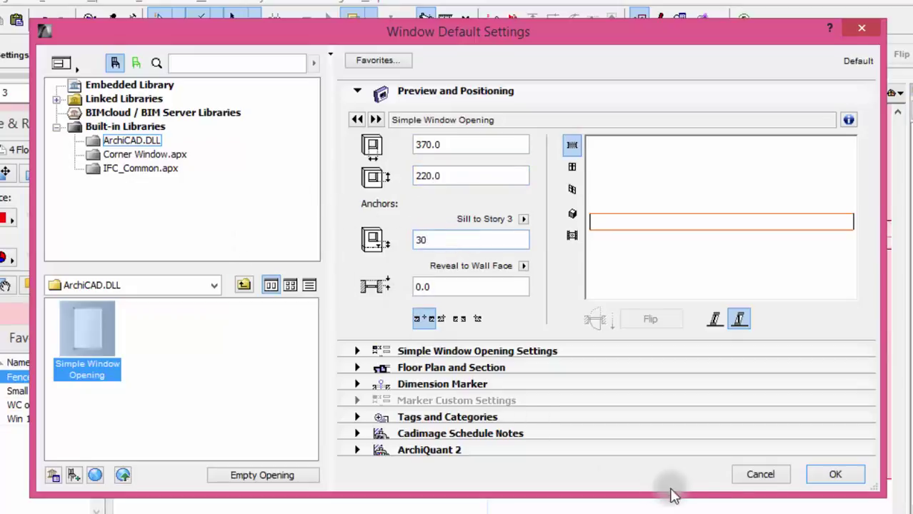
left_click(837, 475)
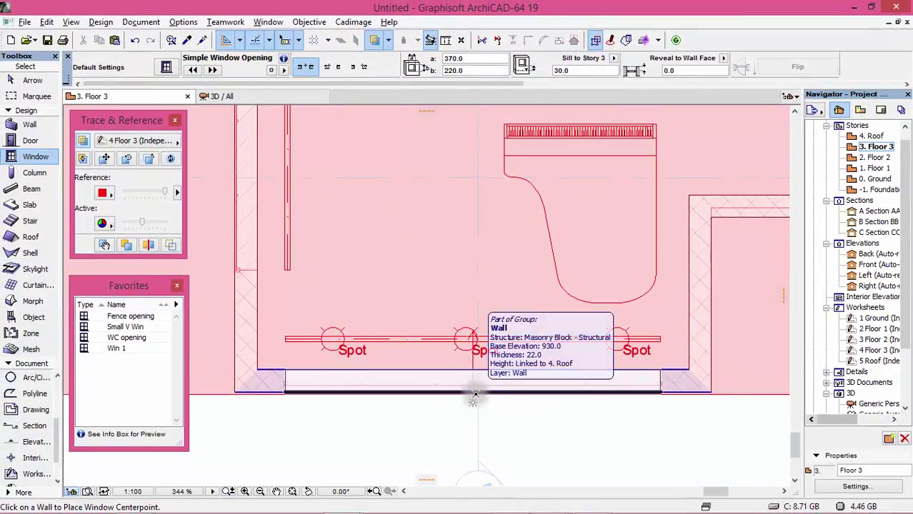
Place the 370 by 220 opening at the reference window's centre in both the front wall and the back wall of Floor 3.
left_click(475, 393)
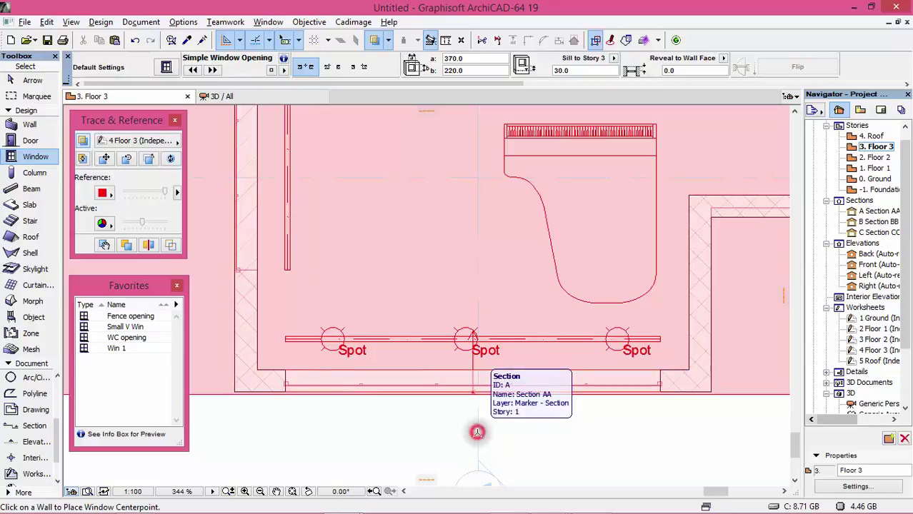
left_click(324, 386)
scroll(347, 474, "down", 10)
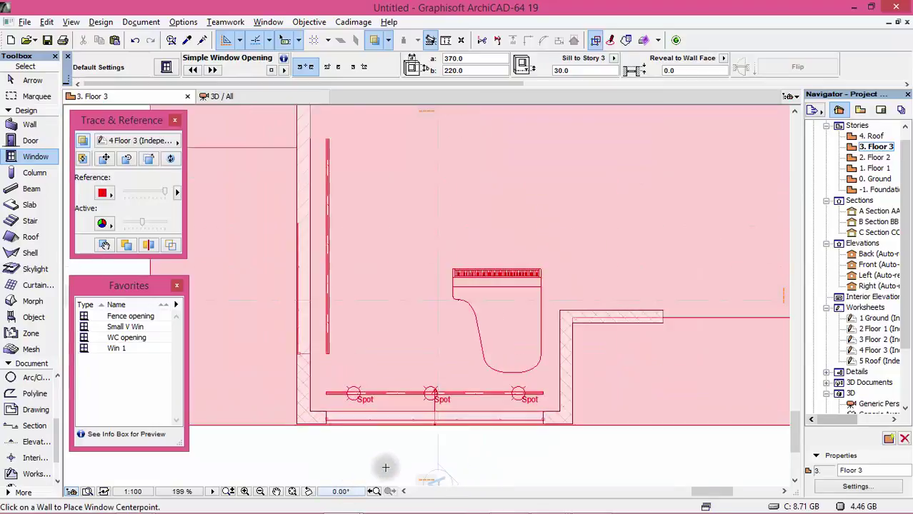
scroll(390, 353, "up", 10)
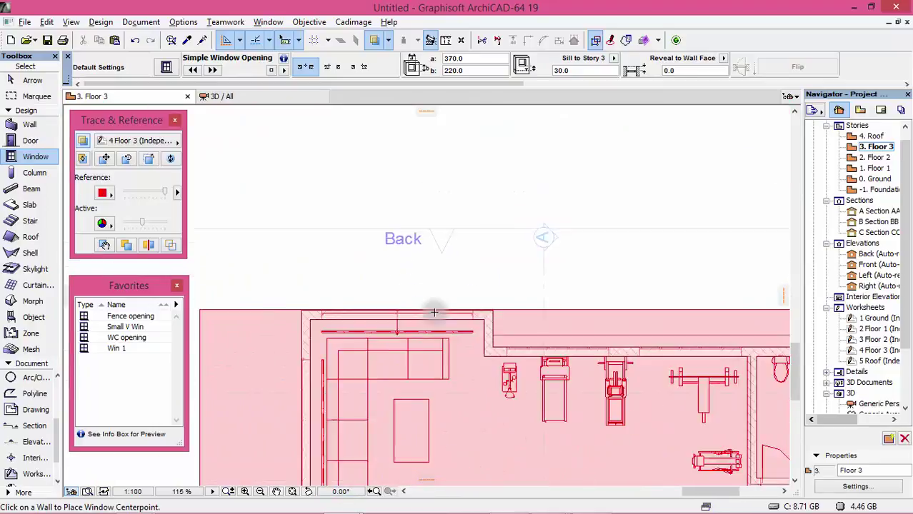
scroll(362, 315, "up", 1)
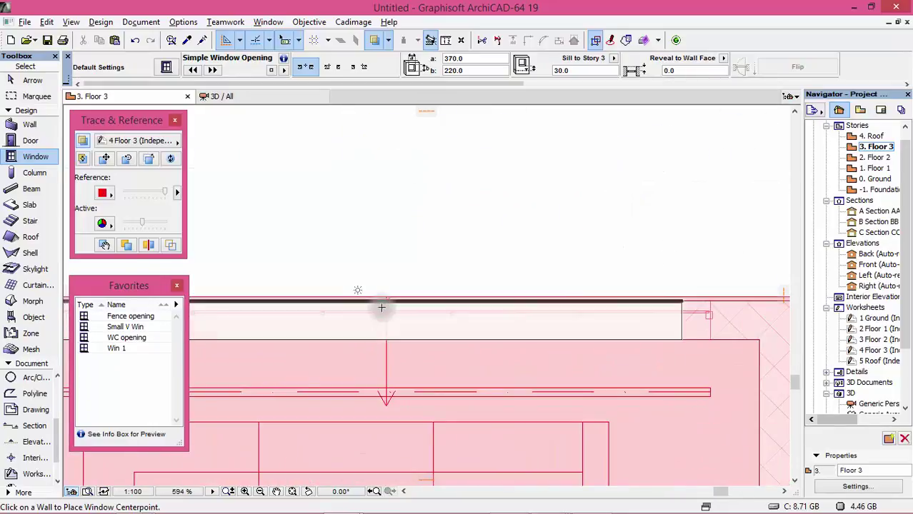
left_click(386, 296)
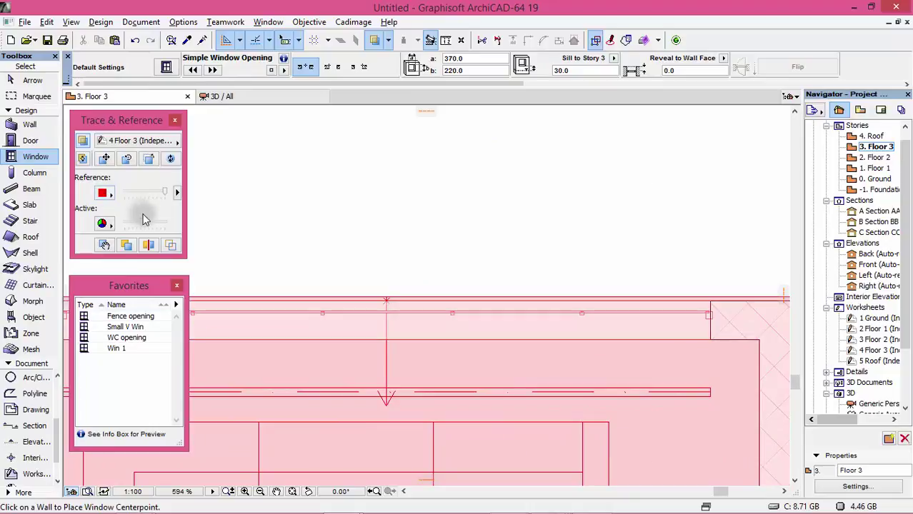
Temporarily raise the active story's opacity over the trace reference to check the front and back openings on the whole plan.
left_click_drag(142, 219, 163, 222)
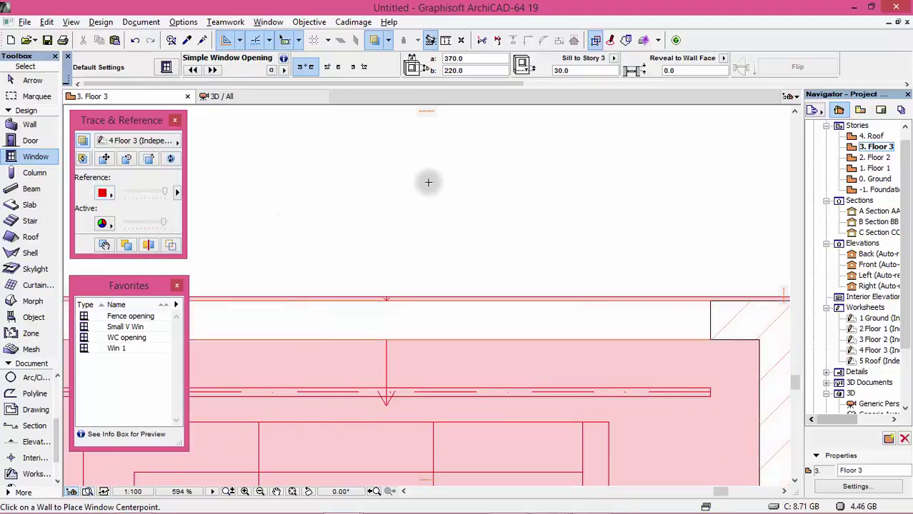
scroll(379, 206, "down", 9)
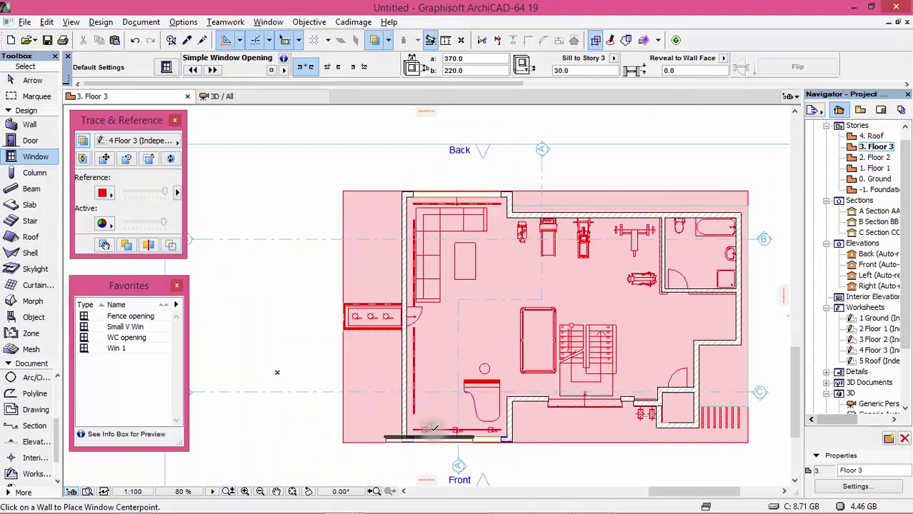
scroll(432, 429, "up", 3)
left_click_drag(162, 227, 147, 229)
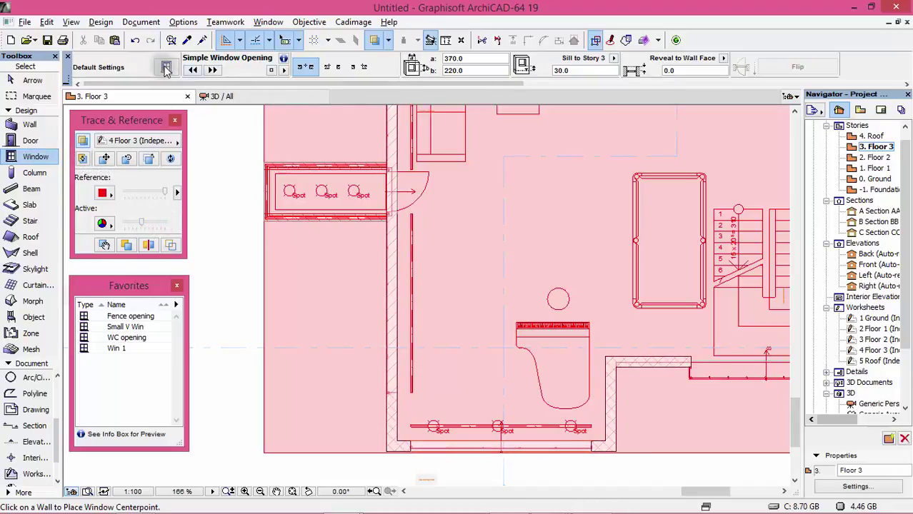
Set the opening width to 366 and place it by its corner in the side wall below the small projecting balcony.
left_click(473, 59)
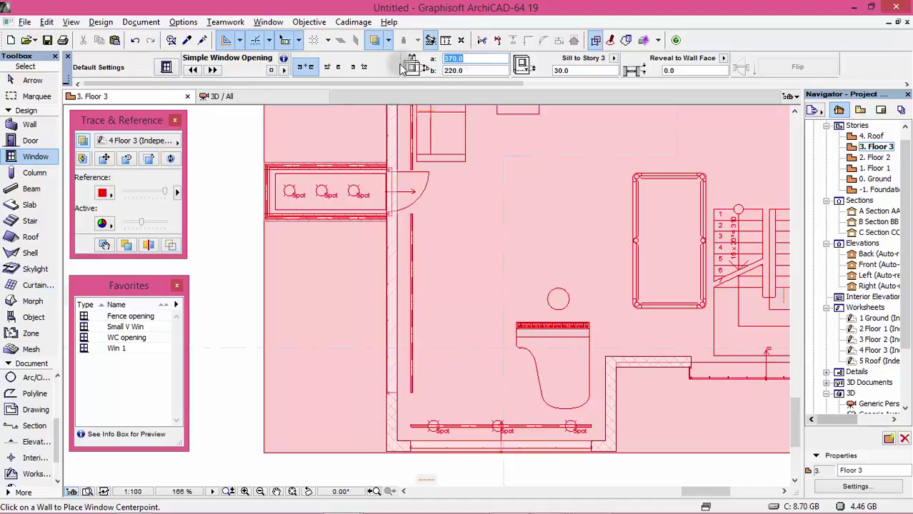
type("366")
key("Return")
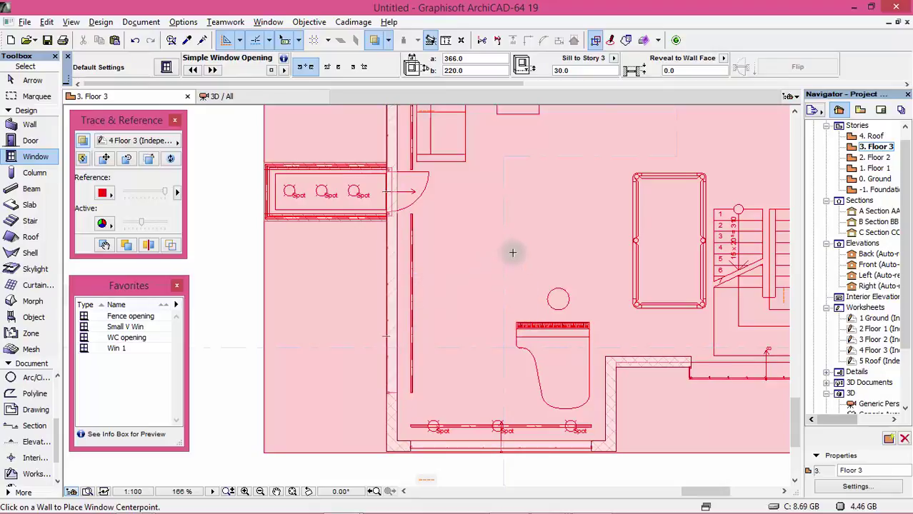
left_click(331, 67)
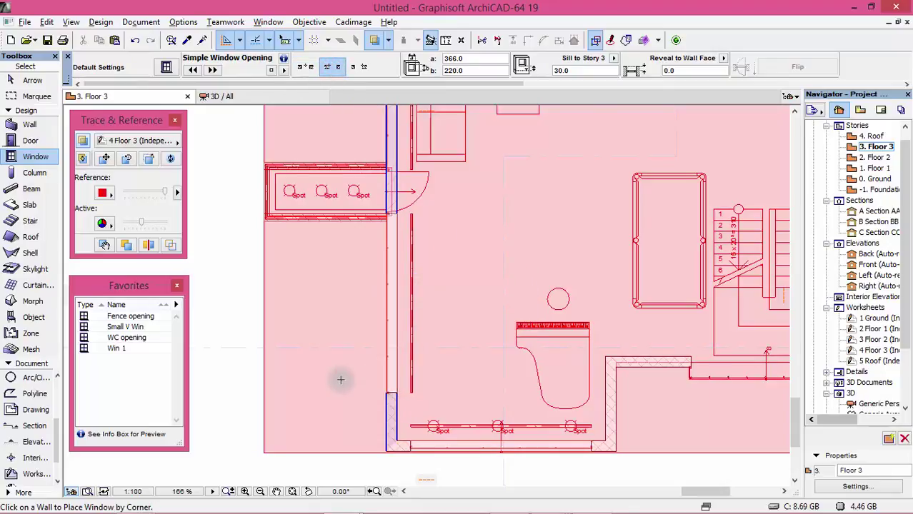
Place a second 366-wide opening by its opposite corner in the side wall above the balcony, and raise the active story's opacity to full.
scroll(322, 334, "down", 5)
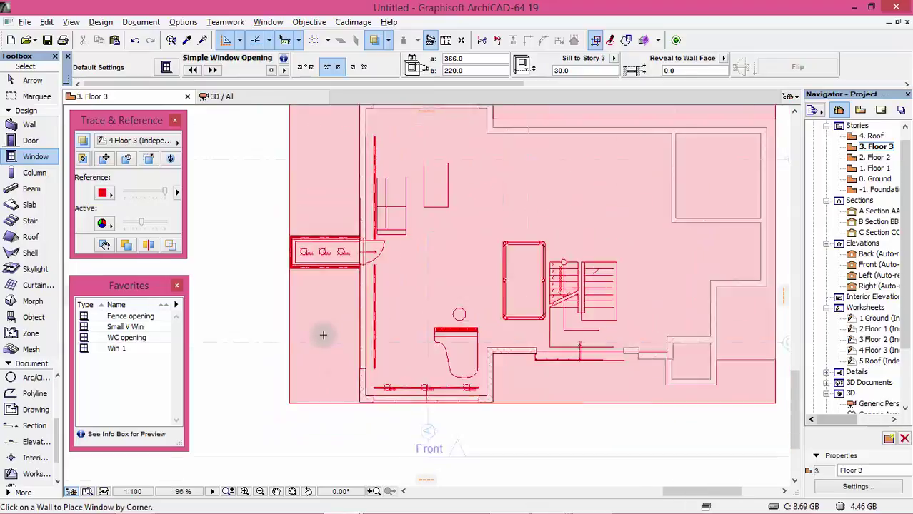
scroll(318, 264, "up", 4)
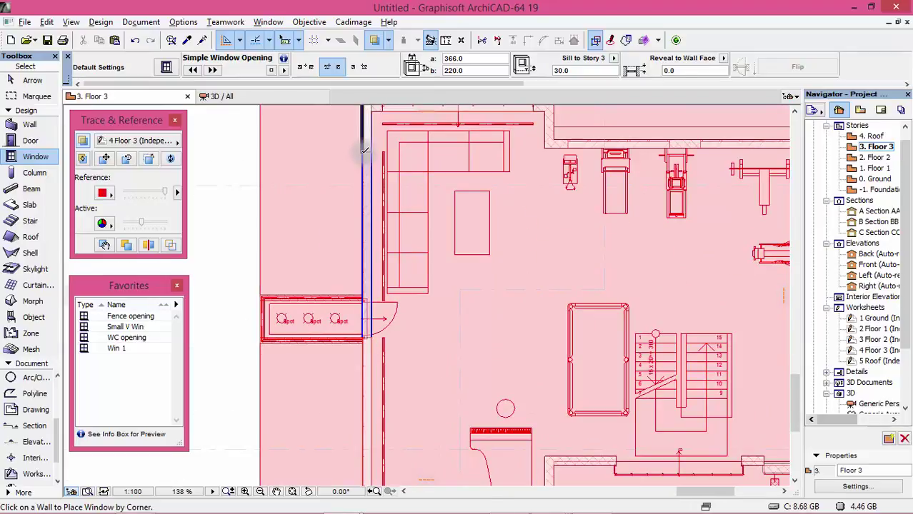
left_click(353, 66)
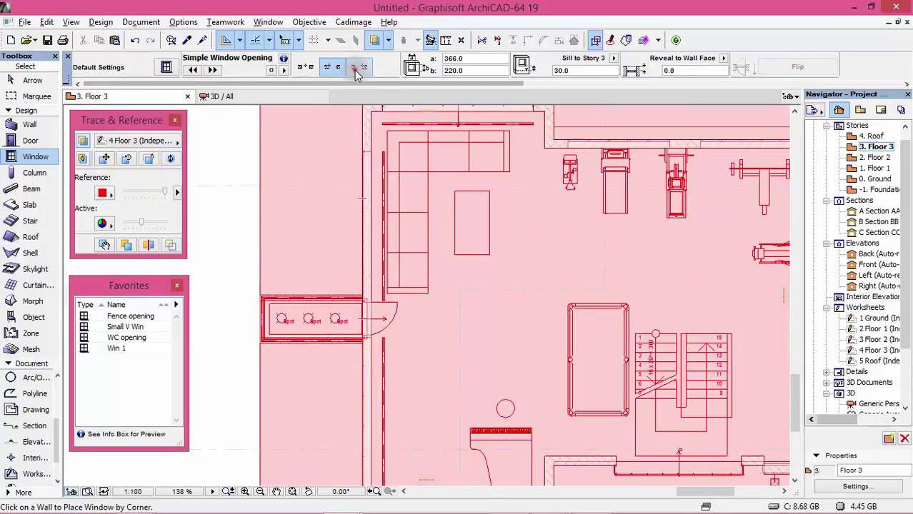
left_click(364, 150)
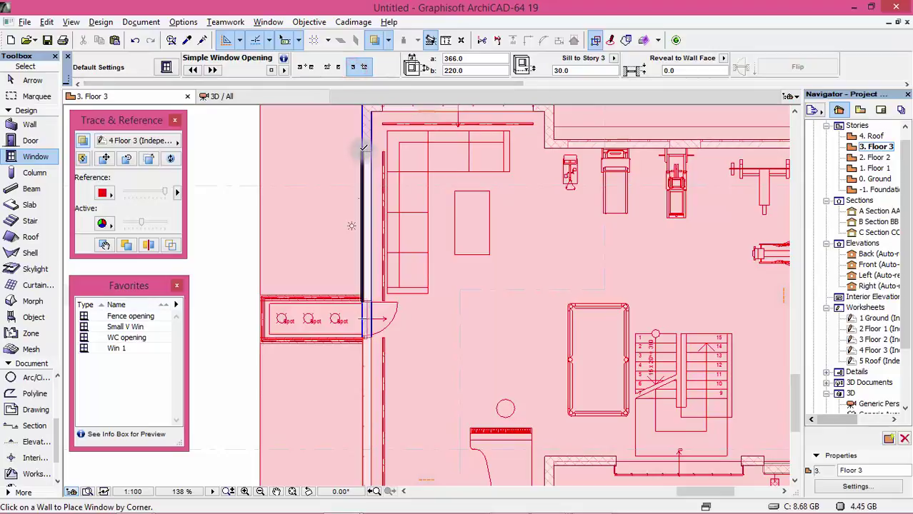
left_click(352, 225)
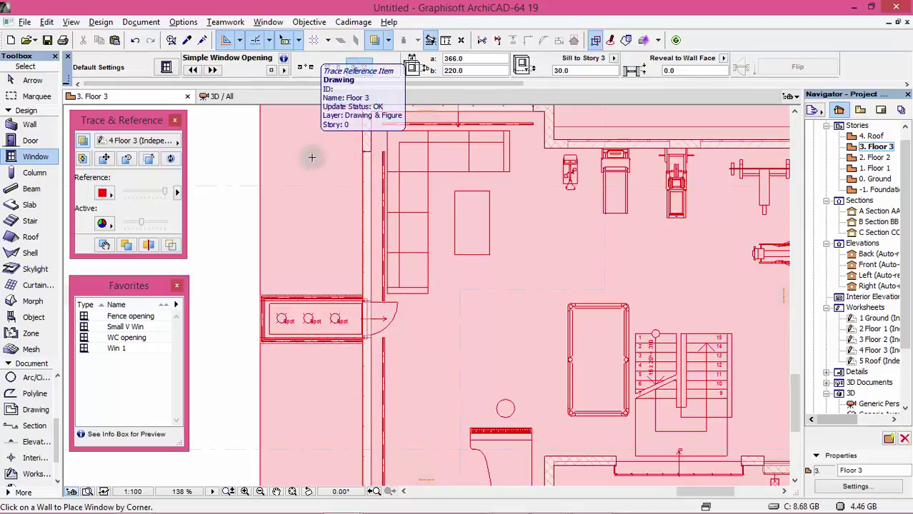
left_click_drag(146, 224, 196, 225)
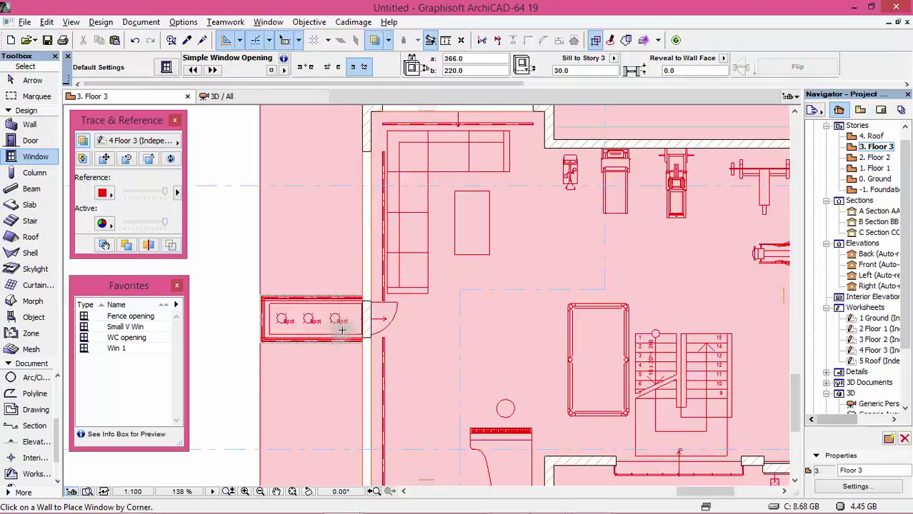
left_click(158, 223)
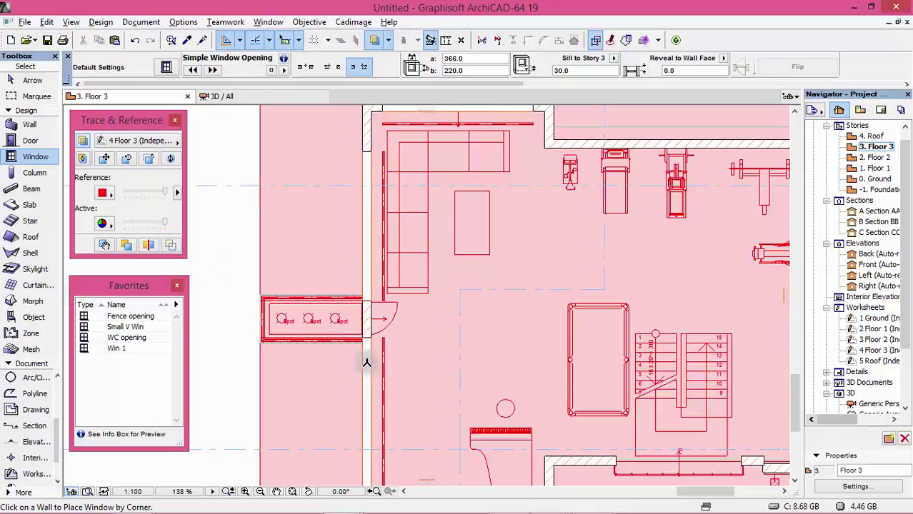
Set the Door tool's default to Door with Transom 19, 90 wide and 250 high, with a sill value of 1.
left_click(32, 141)
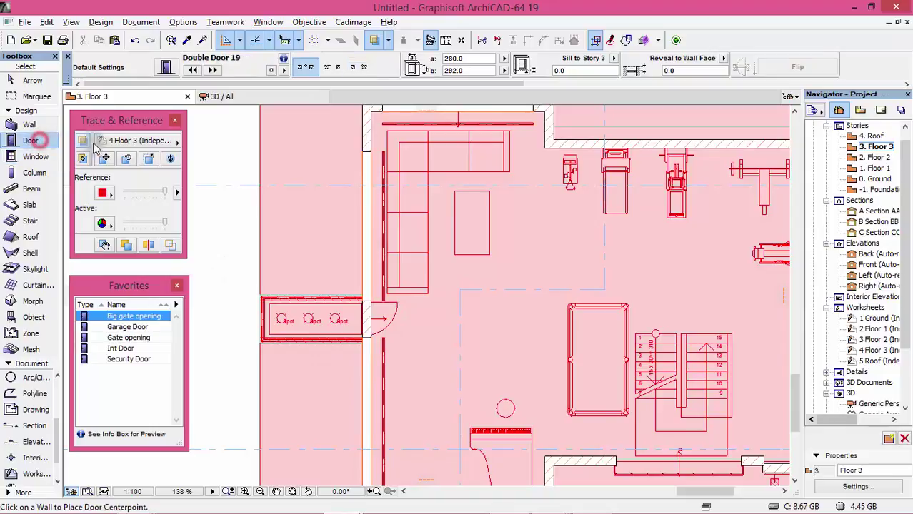
left_click(104, 58)
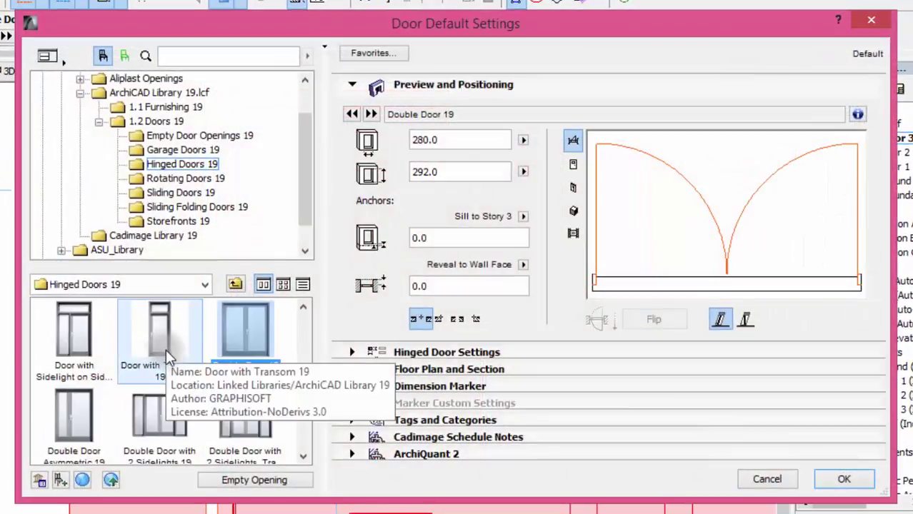
left_click(158, 357)
left_click(440, 172)
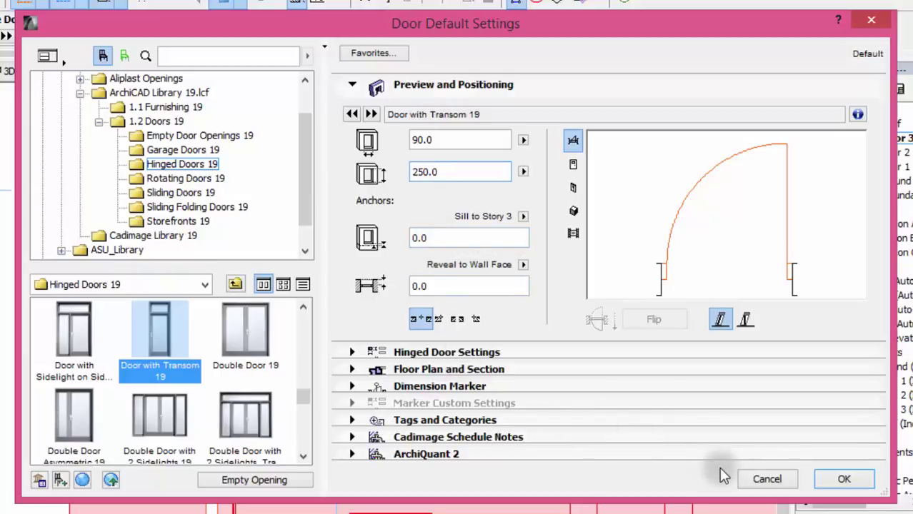
left_click(428, 237)
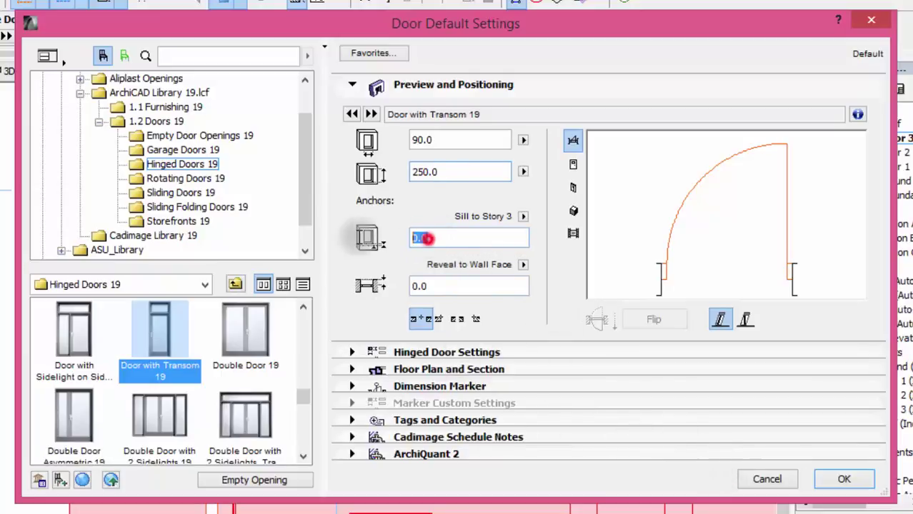
type("1")
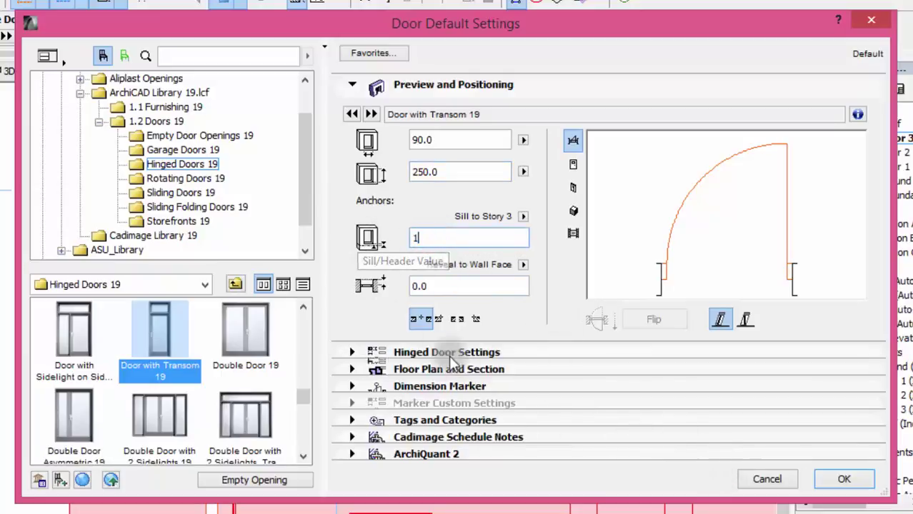
In the hinged door settings, choose Handle 1 as the door's handle.
left_click(351, 352)
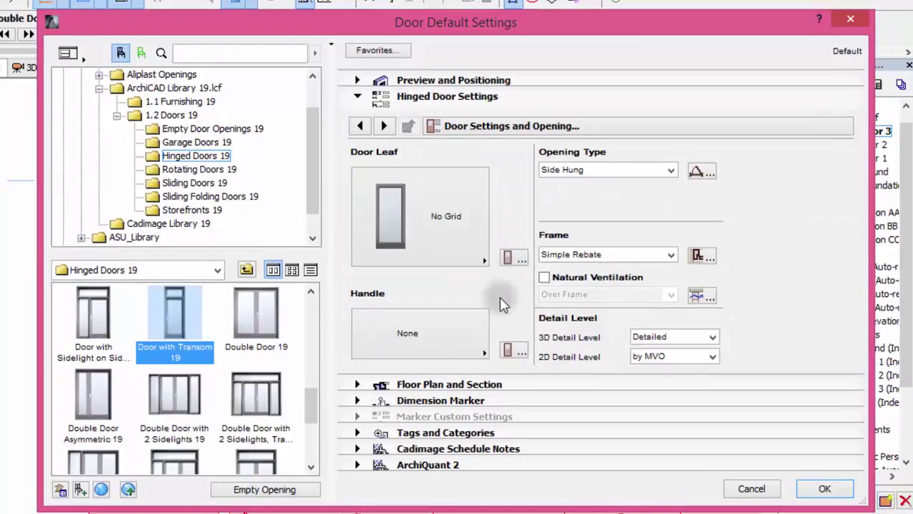
left_click(468, 342)
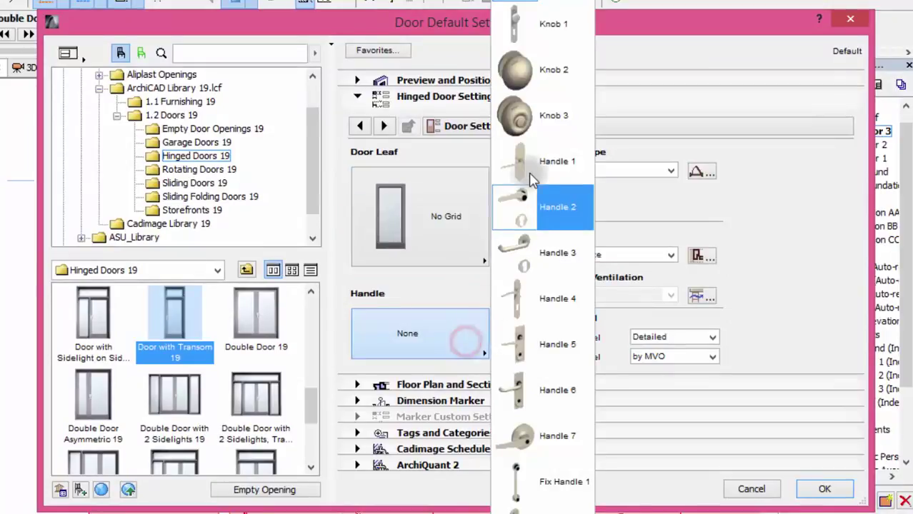
left_click(521, 245)
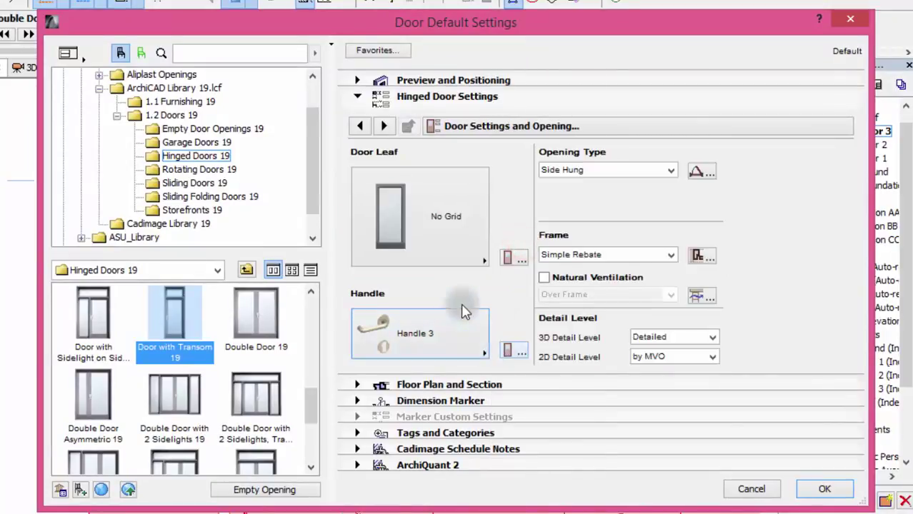
left_click(467, 340)
left_click(541, 160)
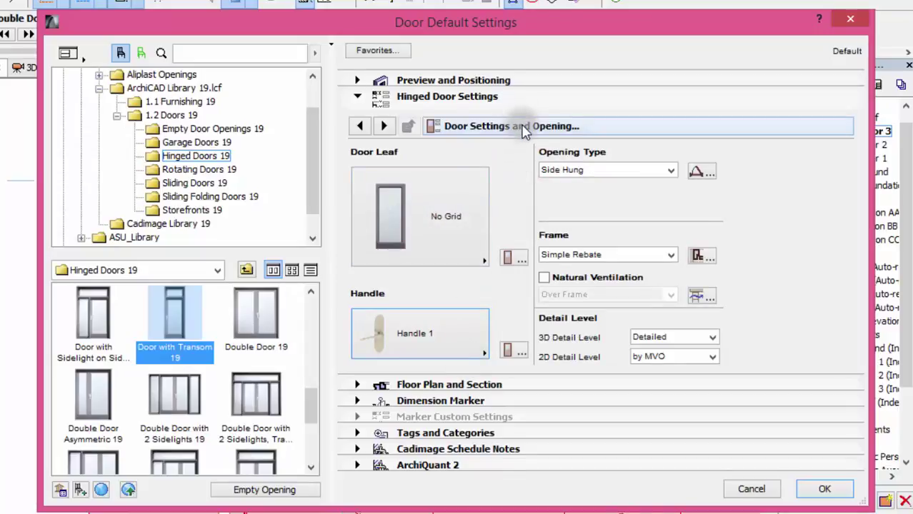
Review the hinged door's frame style, leaf type and handle, transom sash, and opening type settings.
left_click(384, 127)
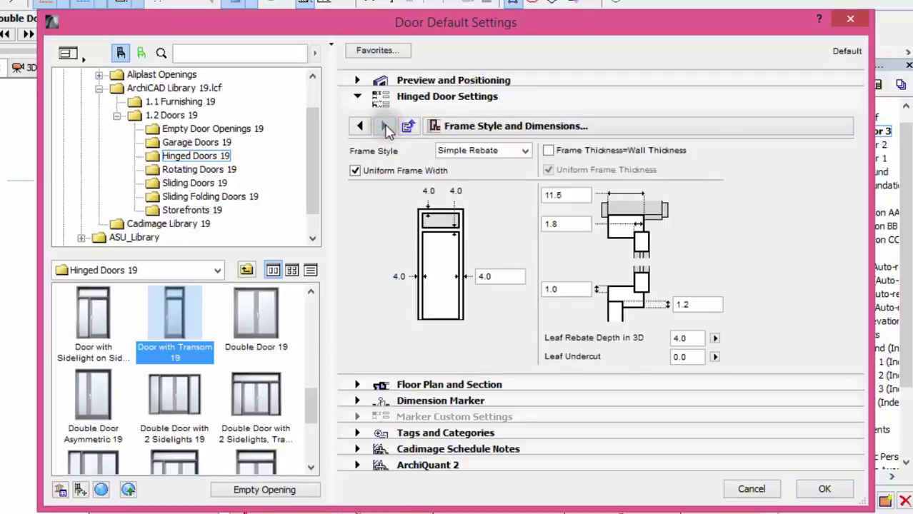
left_click(385, 127)
left_click(384, 127)
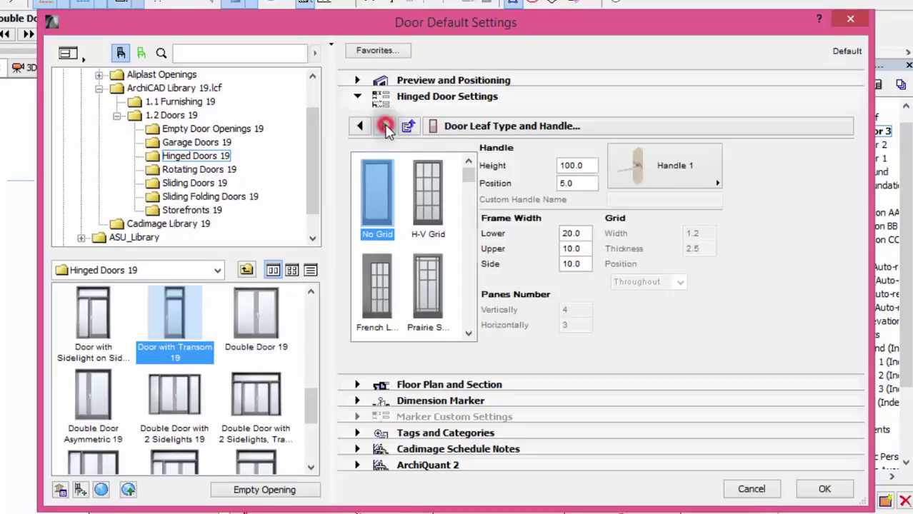
left_click(385, 127)
left_click(385, 126)
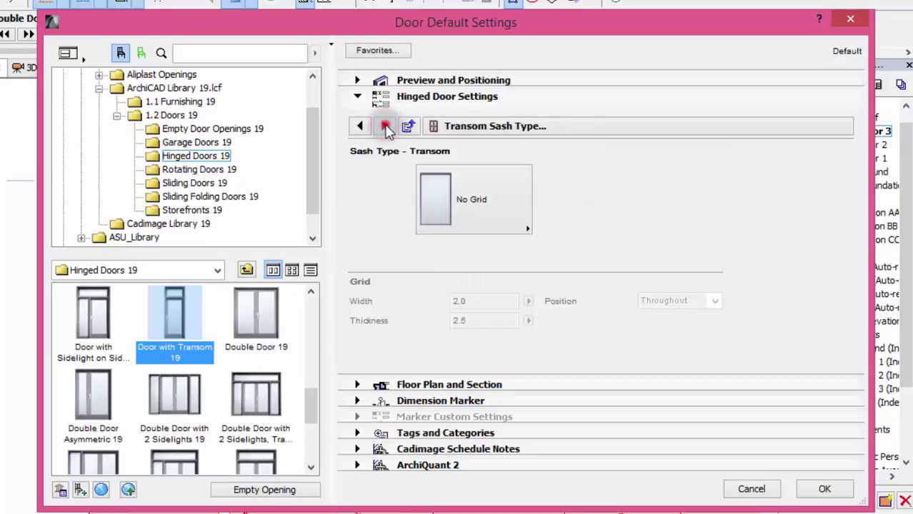
left_click(385, 126)
In the door's model attributes, turn on uniform door surfaces, choose Paint - Glossy White and accept the door settings.
left_click(539, 128)
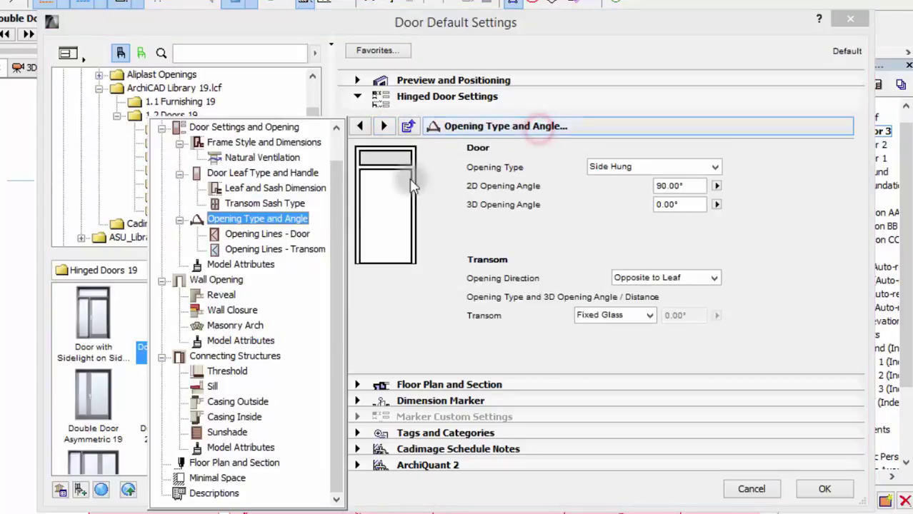
left_click(240, 264)
left_click(741, 253)
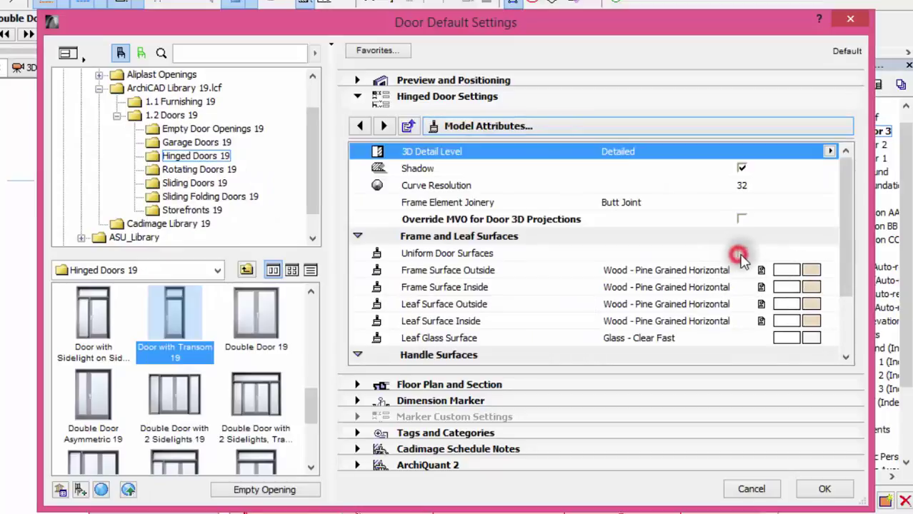
left_click(811, 270)
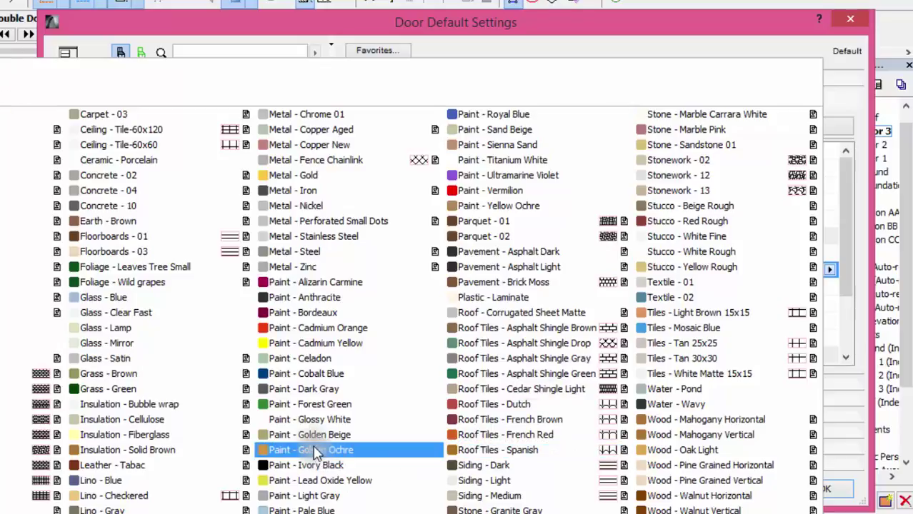
left_click(310, 418)
left_click(823, 487)
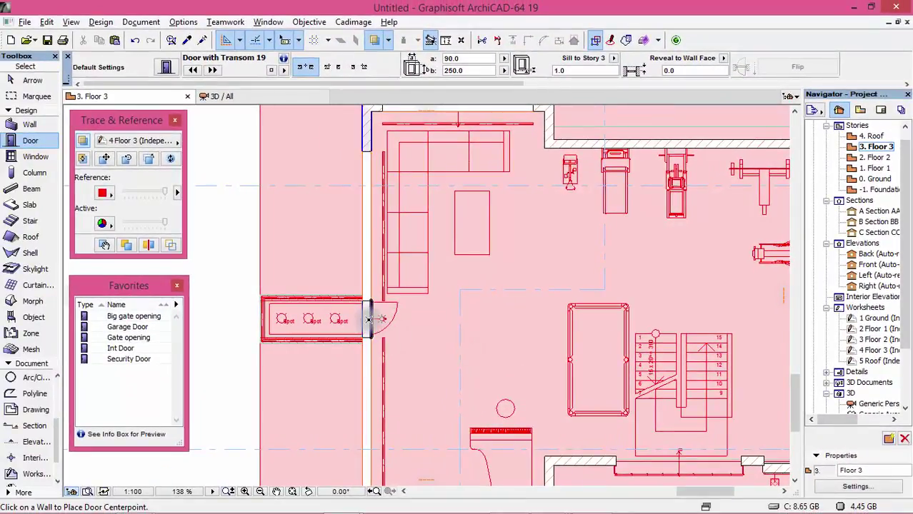
Place the transom door in the side wall centred on the small balcony, opening into the room, and show the model in 3D.
scroll(368, 319, "up", 3)
left_click(368, 318)
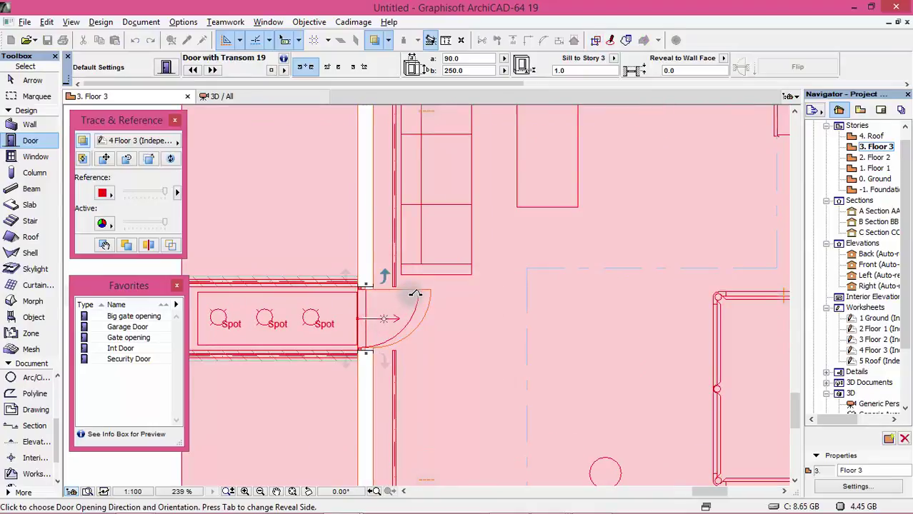
left_click(414, 294)
scroll(578, 316, "up", 4)
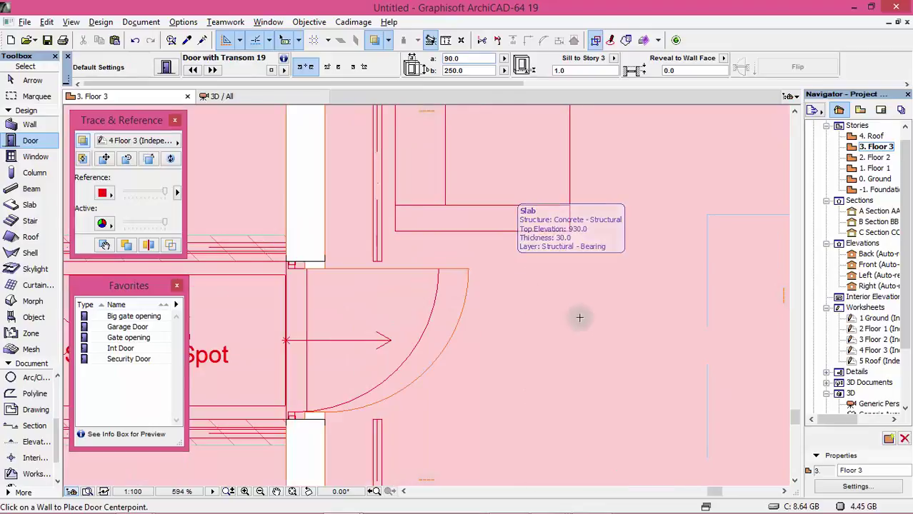
middle_click_drag(578, 316, 625, 313)
scroll(626, 314, "down", 3)
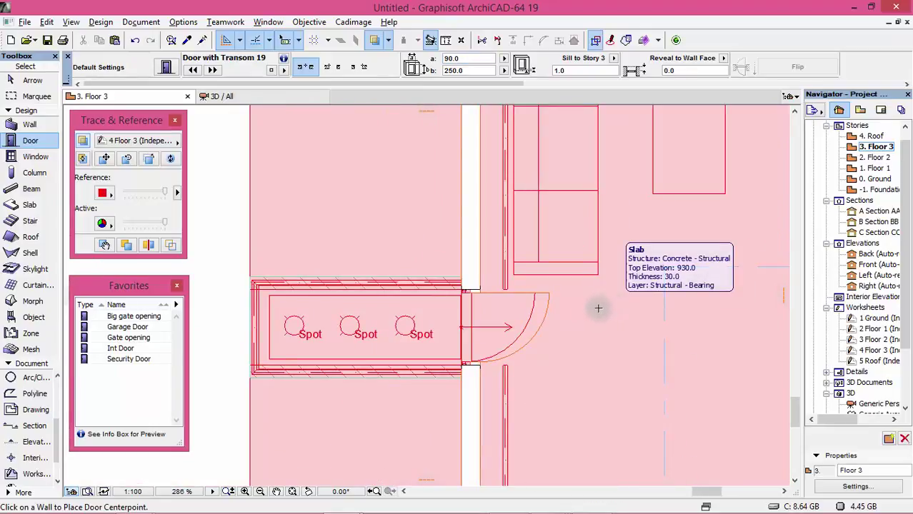
scroll(392, 279, "down", 7)
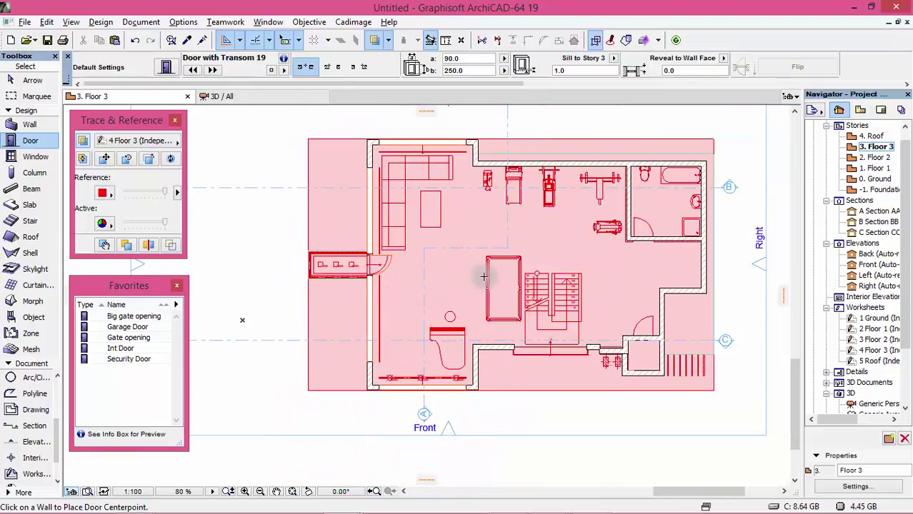
key("F3")
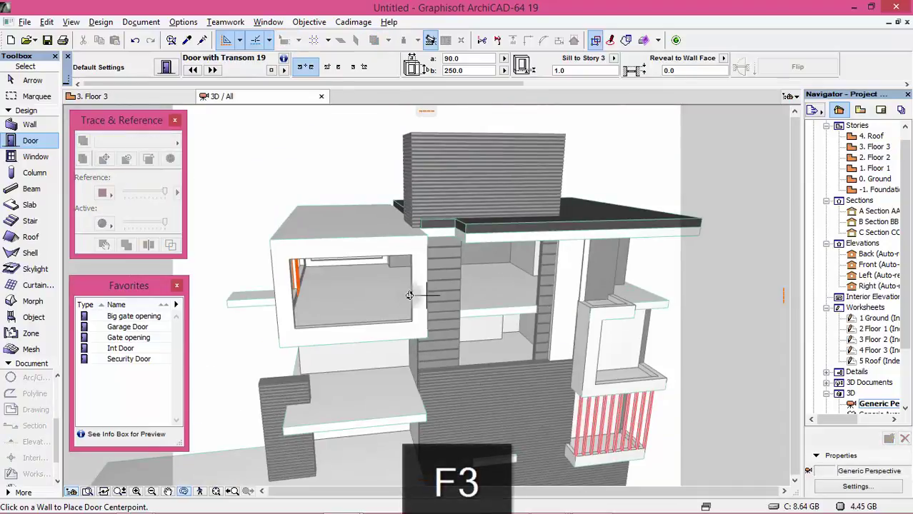
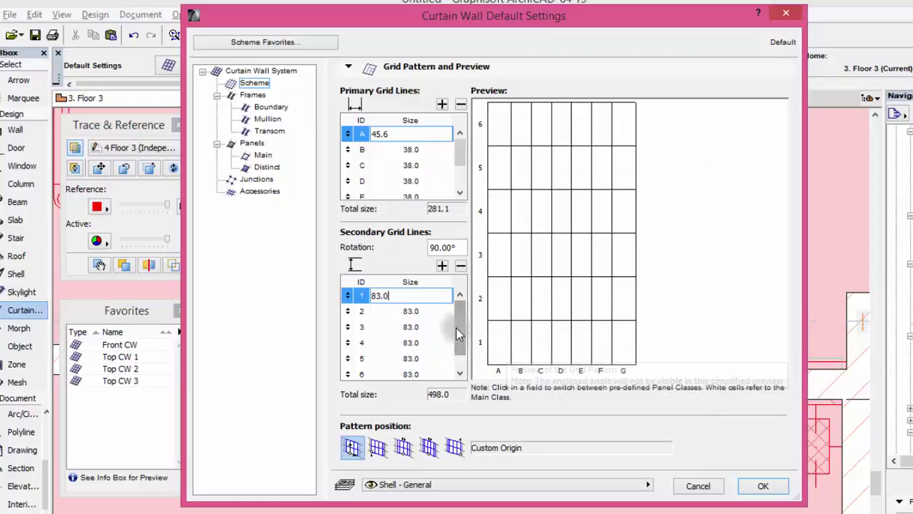
Examine the curtain wall's boundary frame class, including its frame type options and dimensions.
left_click(253, 95)
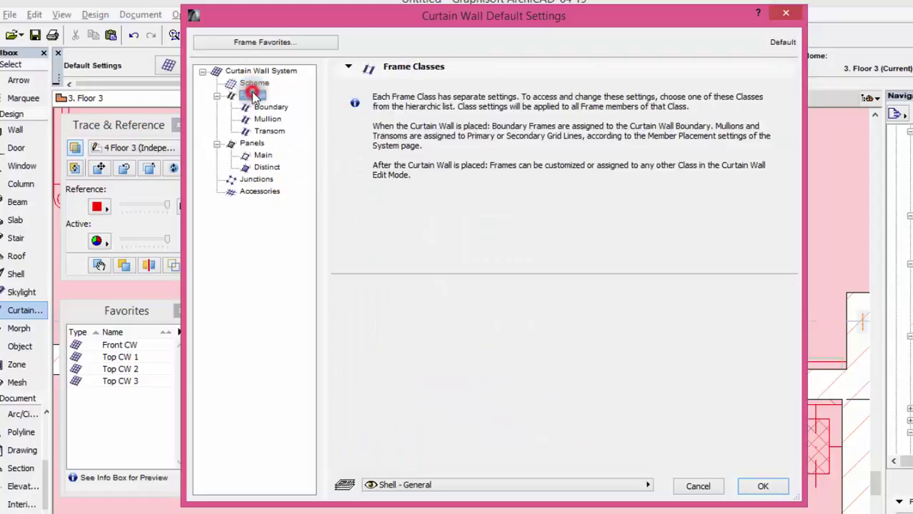
left_click(251, 107)
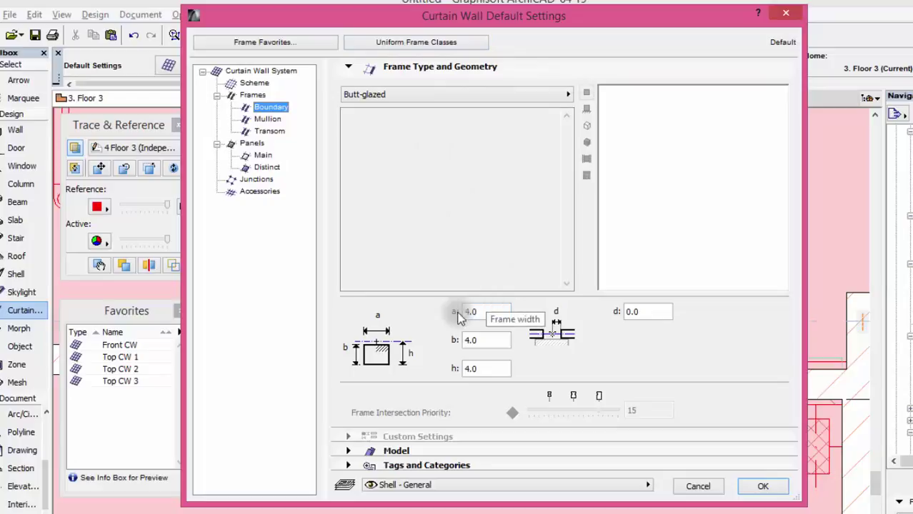
left_click(531, 95)
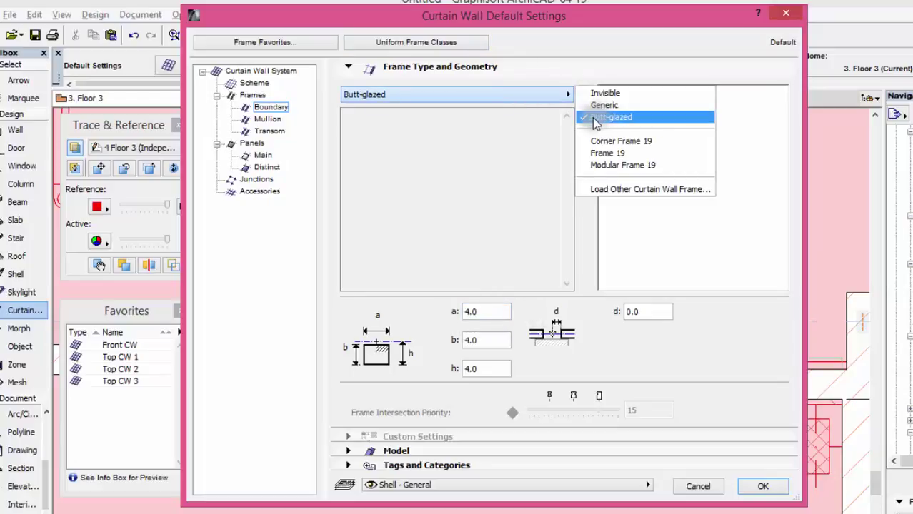
left_click(505, 155)
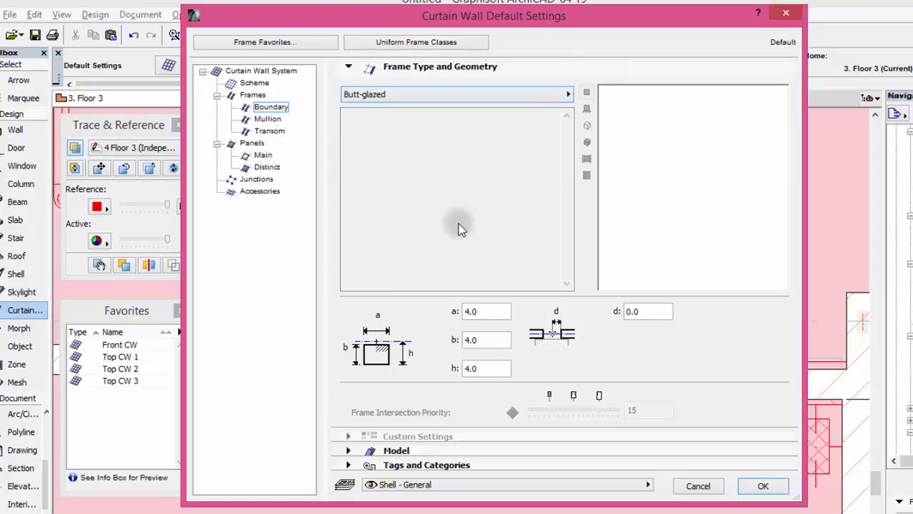
Examine the thickness and surfaces of the curtain wall's main and distinct panel classes, and close the curtain wall settings.
left_click(250, 144)
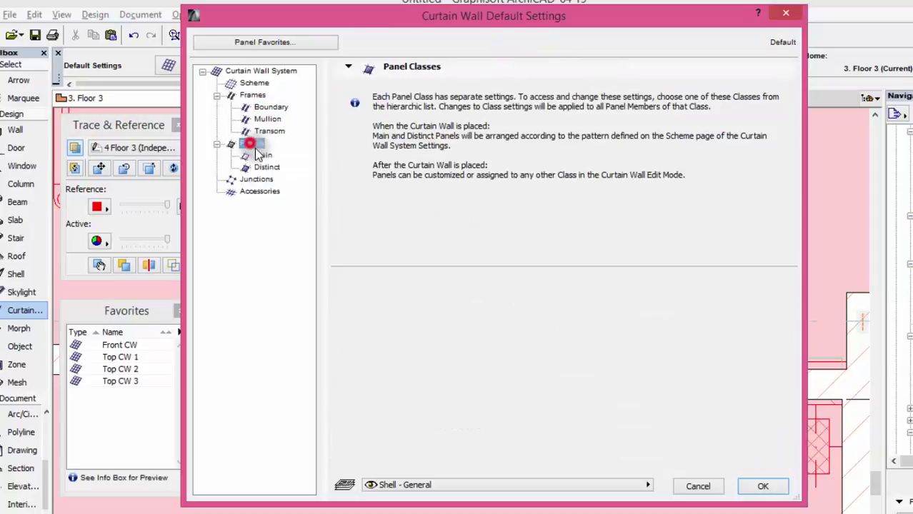
left_click(261, 156)
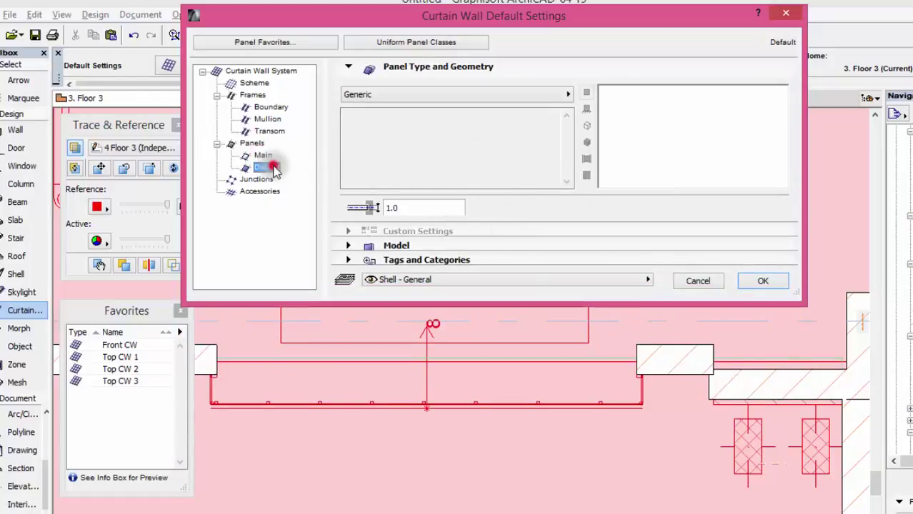
left_click(266, 167)
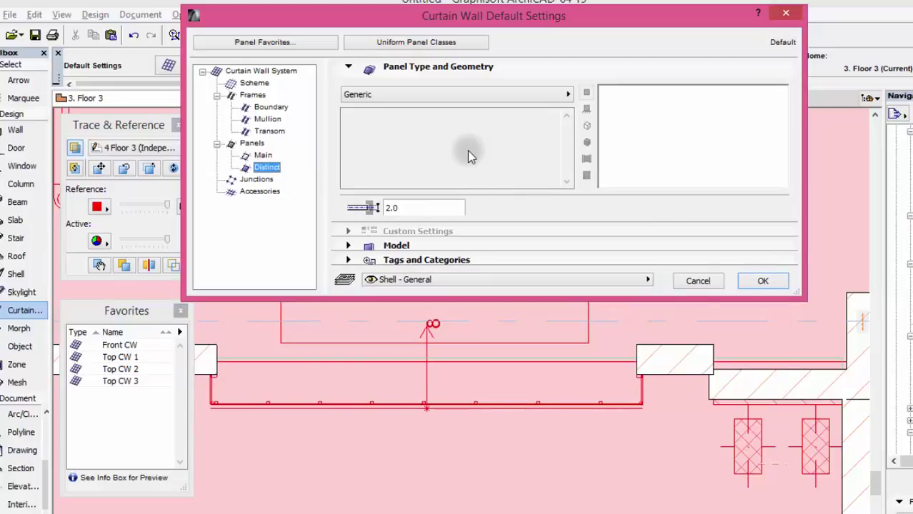
left_click_drag(340, 19, 420, 80)
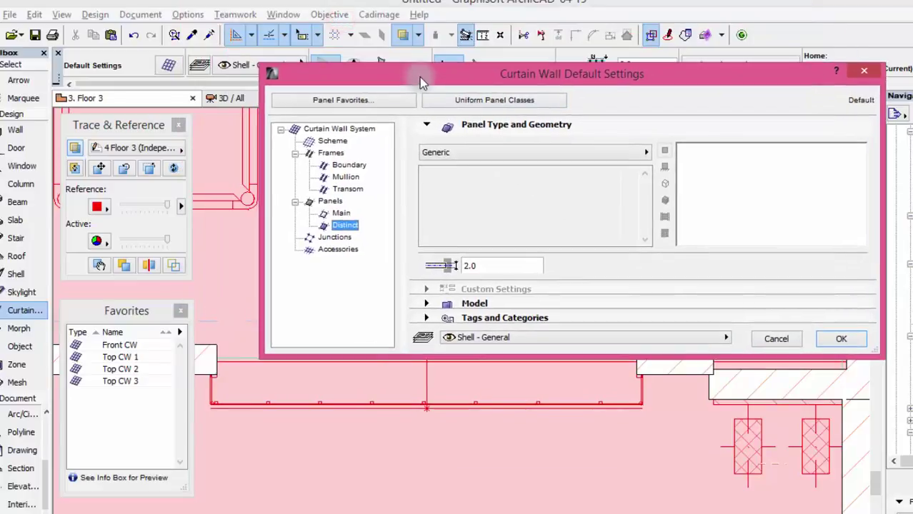
left_click(426, 304)
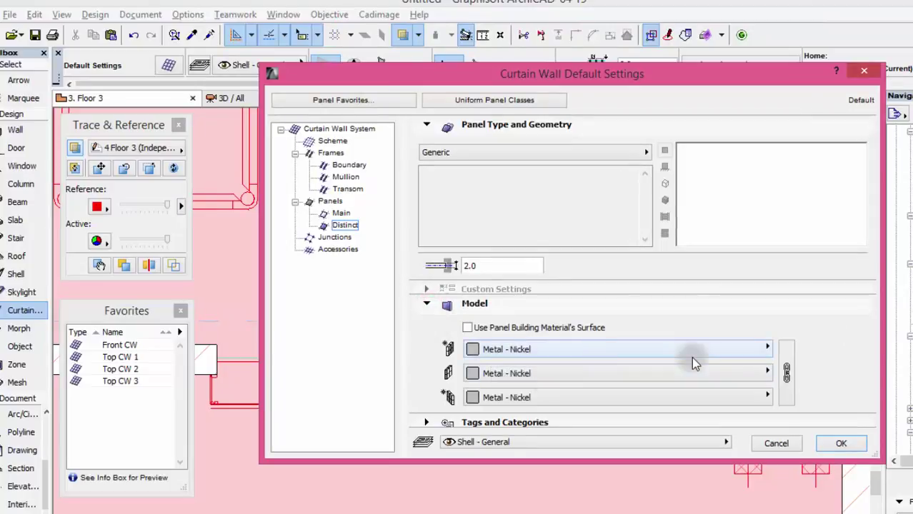
left_click(340, 213)
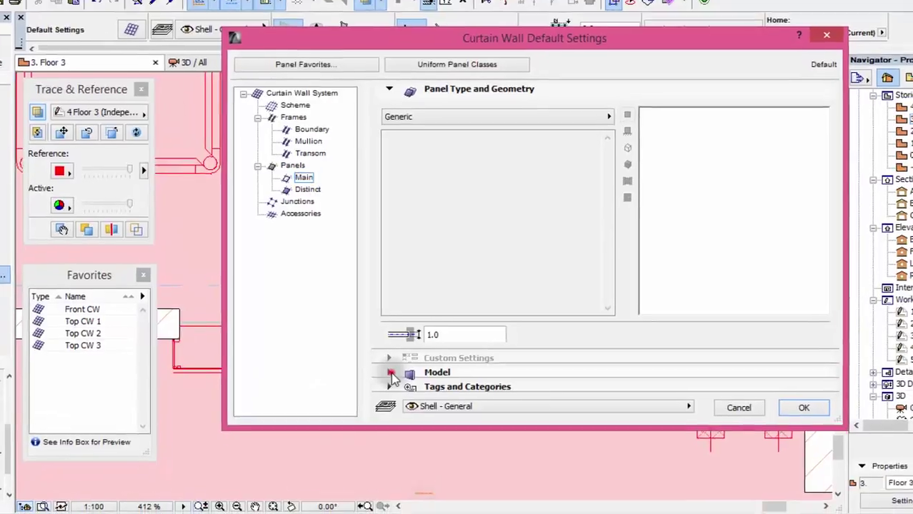
left_click(417, 399)
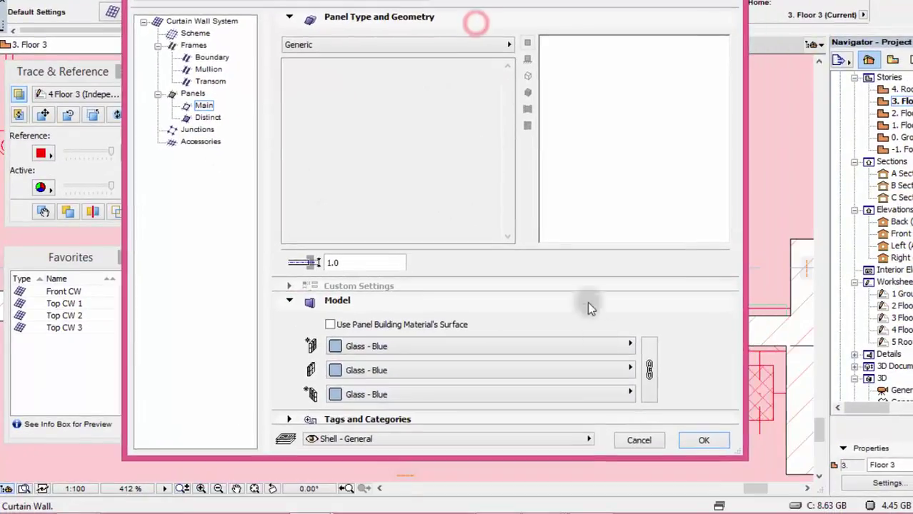
left_click(638, 439)
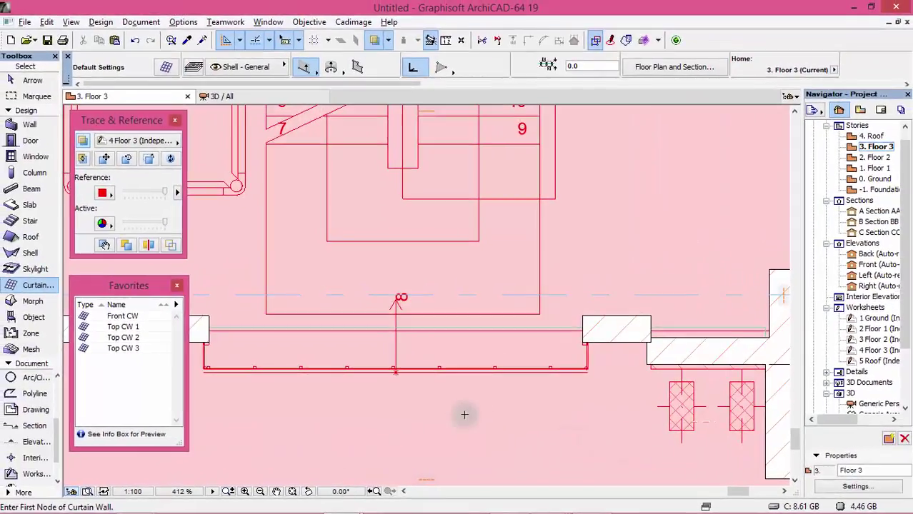
Open the Floor 2 plan and switch the Curtain Wall tool to the second variant of its first construction method.
left_click(889, 142)
double_click(880, 159)
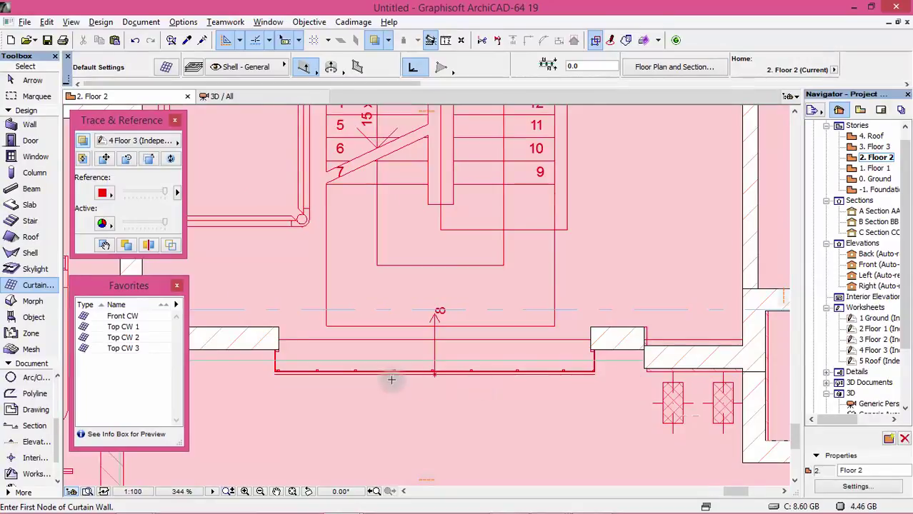
scroll(290, 371, "up", 10)
left_click(307, 68)
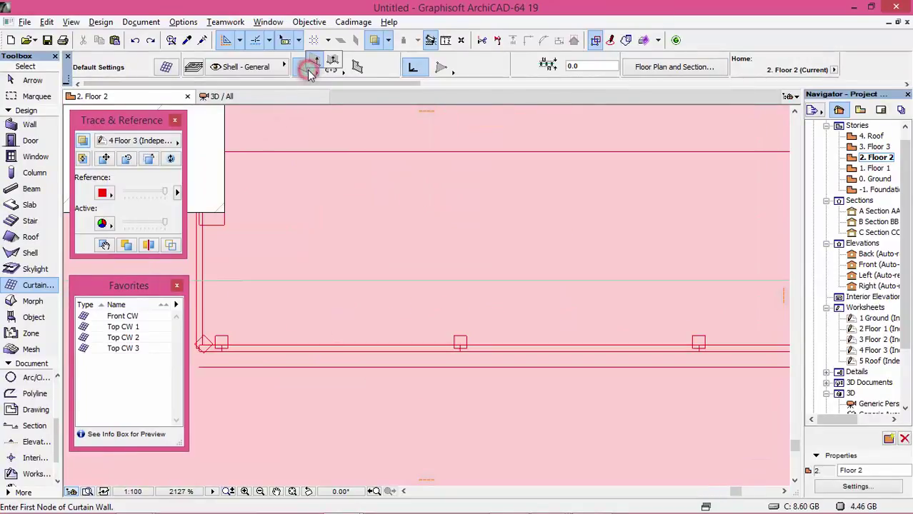
Place a horizontal guide line along the inner edge of the traced curtain wall's mullions in front of the stairs.
scroll(462, 324, "down", 7)
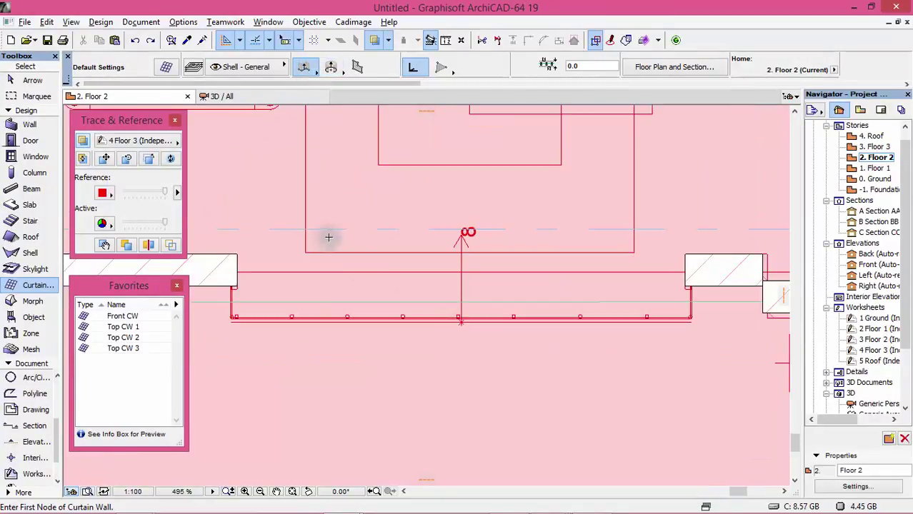
left_click_drag(427, 109, 223, 312)
scroll(243, 320, "up", 6)
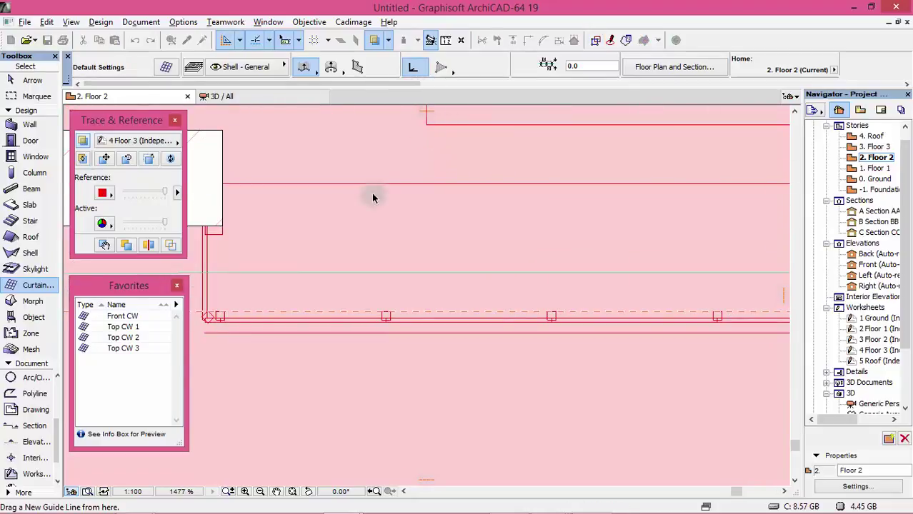
scroll(210, 312, "up", 3)
scroll(216, 307, "up", 1)
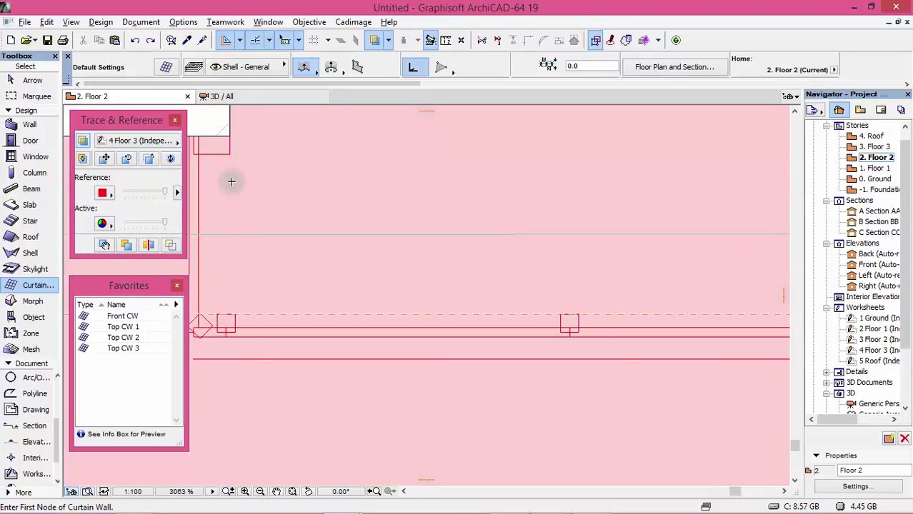
Draw the three-sided curtain wall path from one wall corner along the guide line to the opposite wall corner, with the external side facing away from the stairs.
left_click(230, 153)
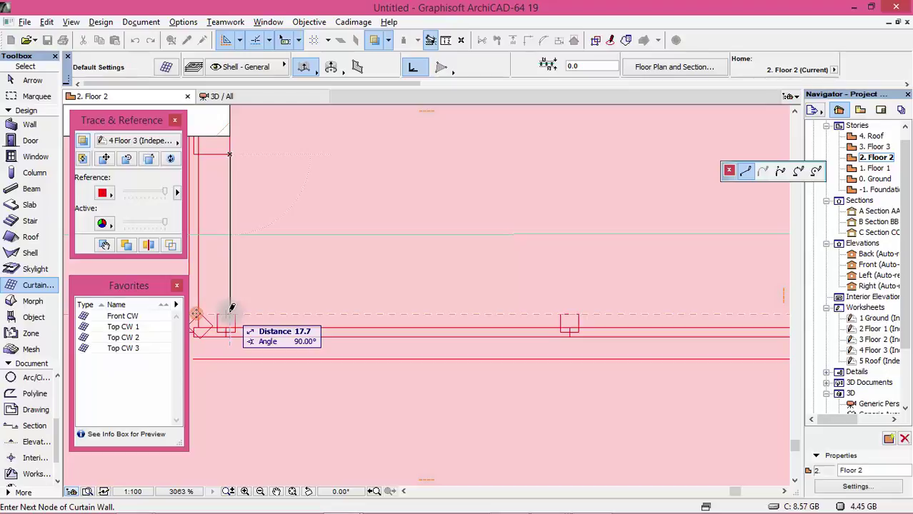
double_click(232, 309)
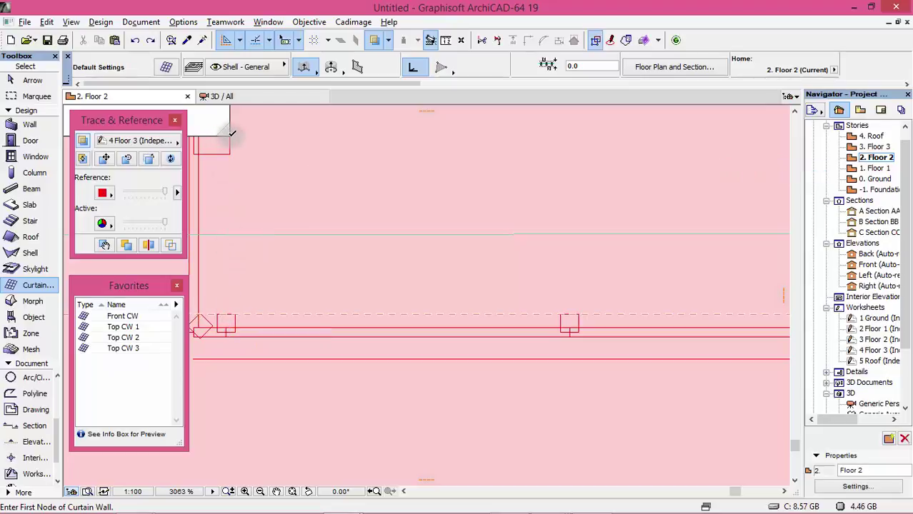
left_click(230, 135)
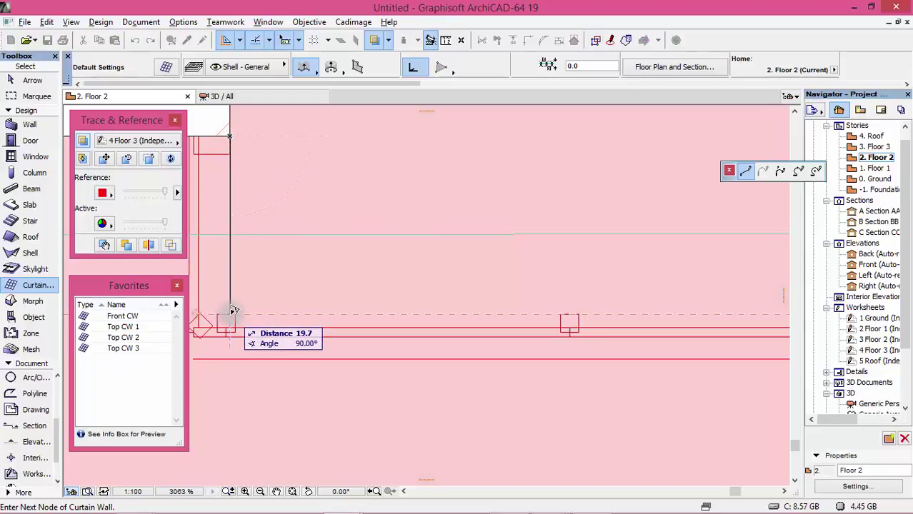
scroll(248, 271, "down", 8)
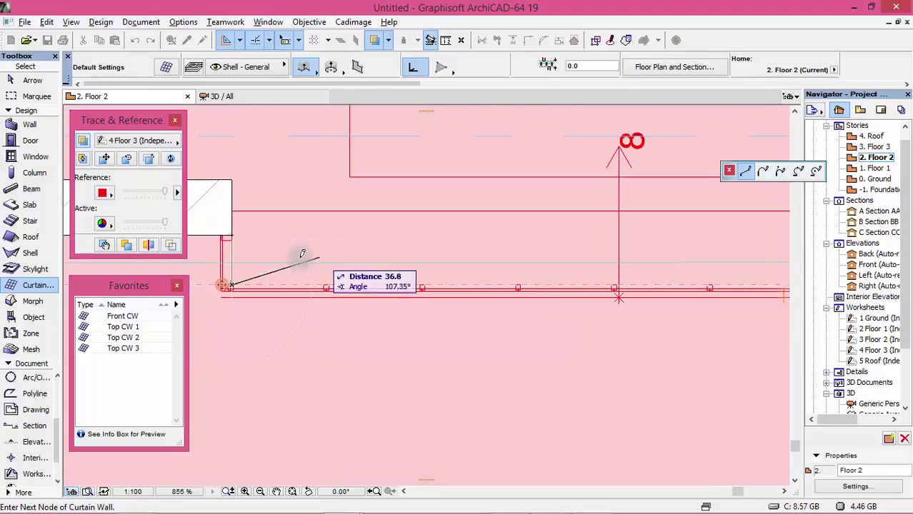
scroll(596, 262, "up", 6)
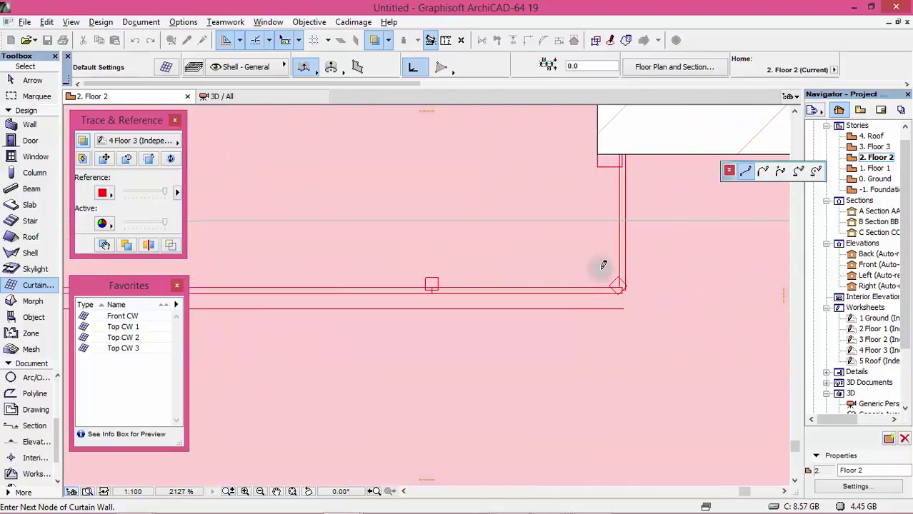
left_click(598, 273)
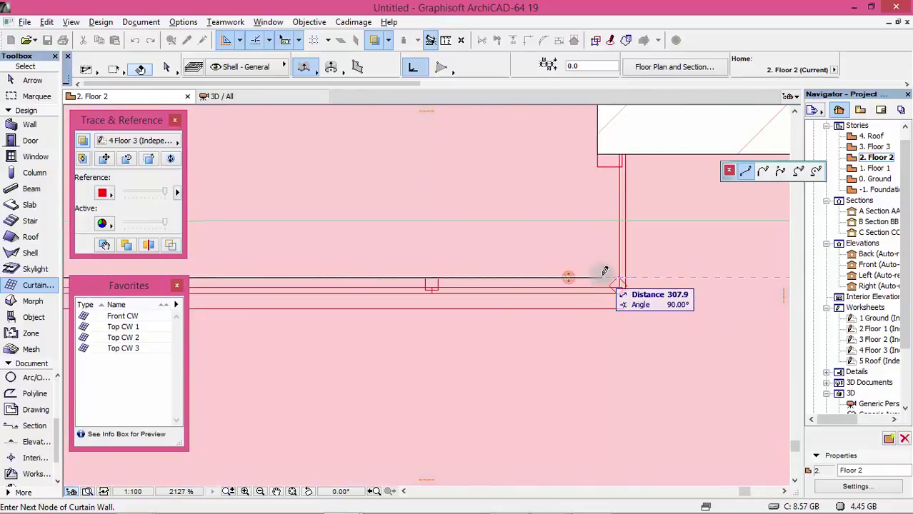
left_click(598, 152)
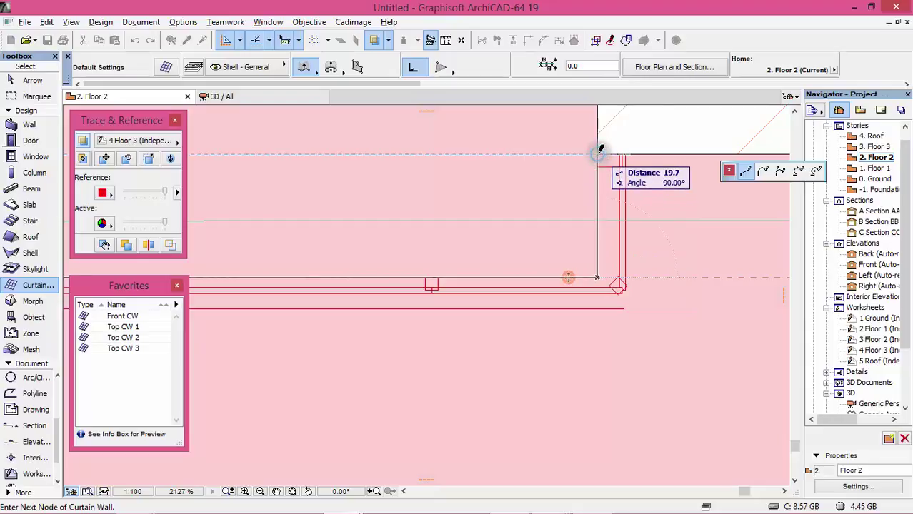
right_click(489, 137)
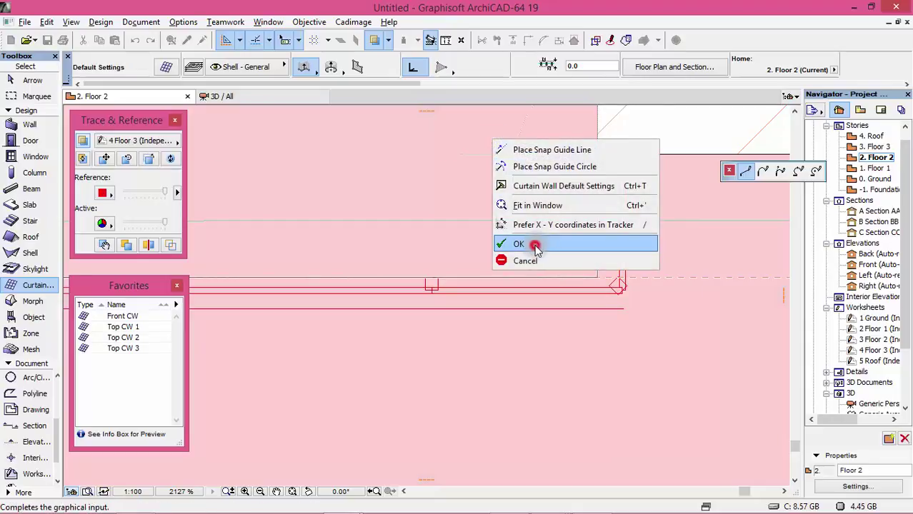
left_click(534, 246)
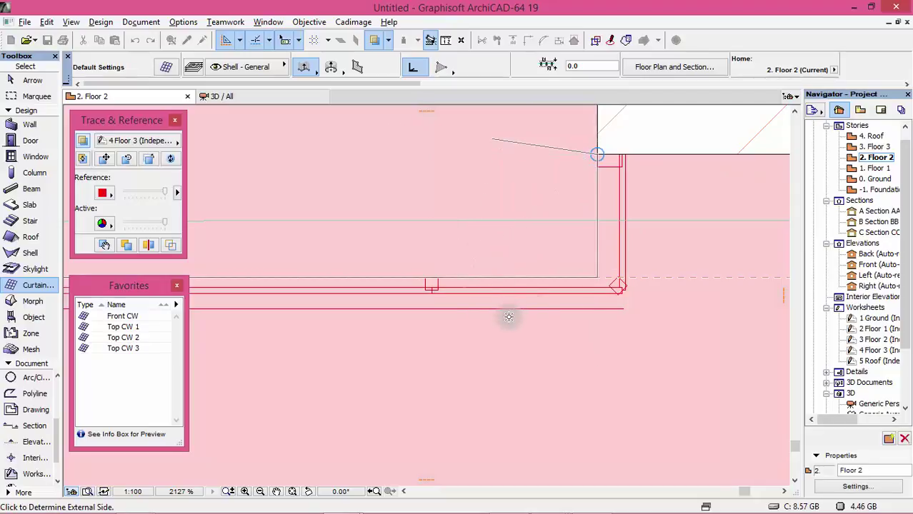
left_click(508, 339)
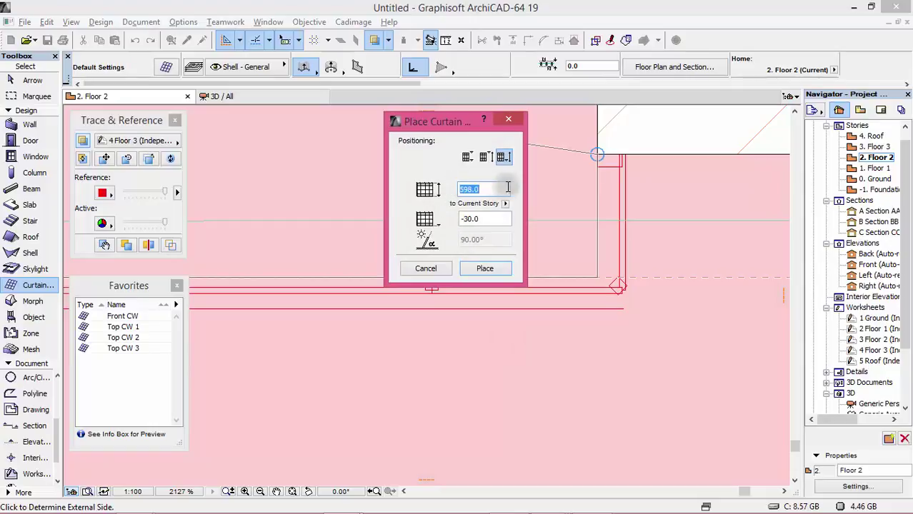
Set the curtain wall's base offset to 90 from the current story and place it using the height-based positioning method.
left_click(484, 219)
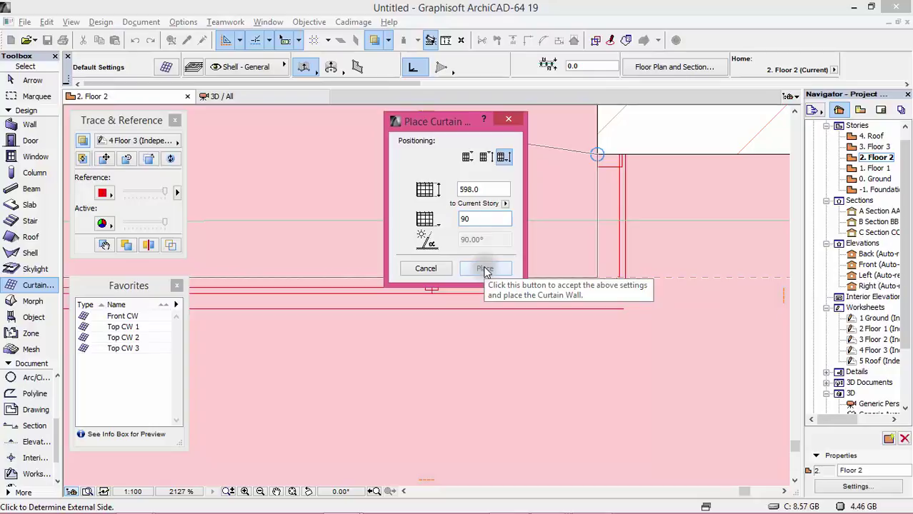
left_click(467, 156)
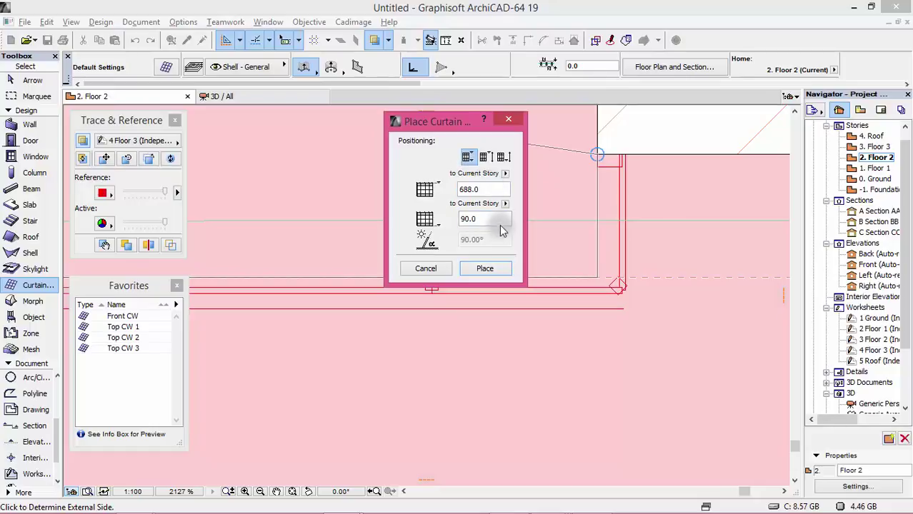
left_click(505, 174)
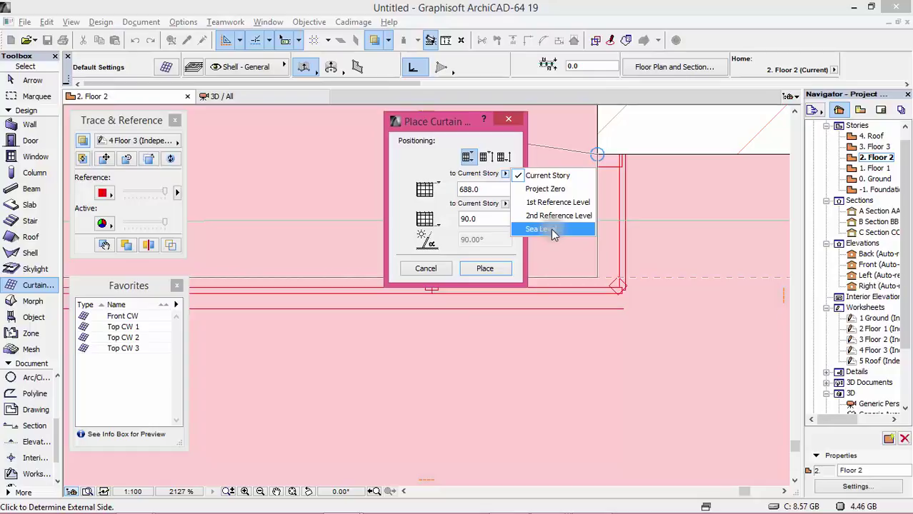
left_click(443, 172)
left_click(502, 157)
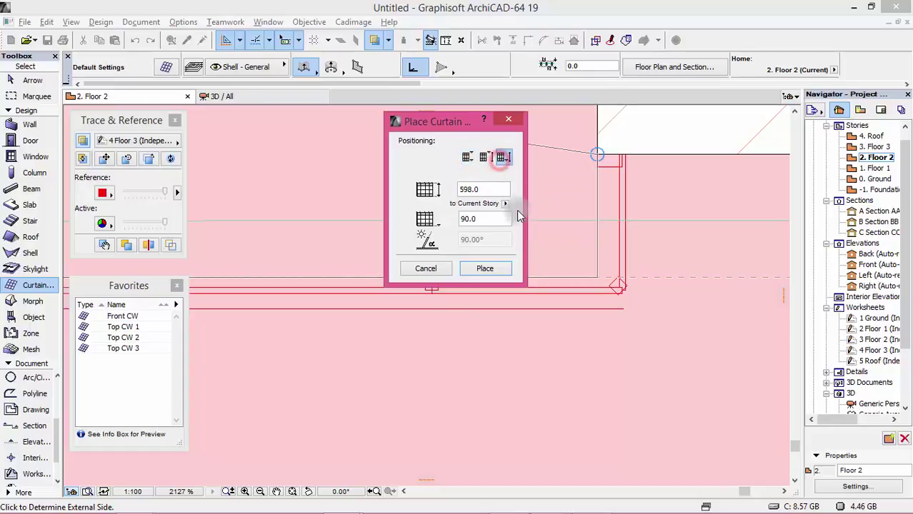
left_click(494, 268)
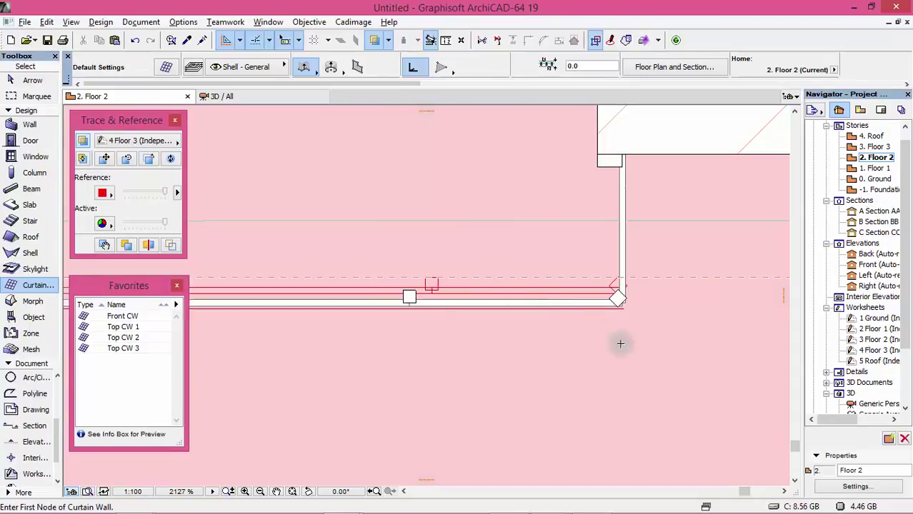
Examine the placed curtain wall in the 3D view, especially where its upper edge meets the roof slab.
scroll(654, 351, "down", 2)
scroll(654, 350, "down", 6)
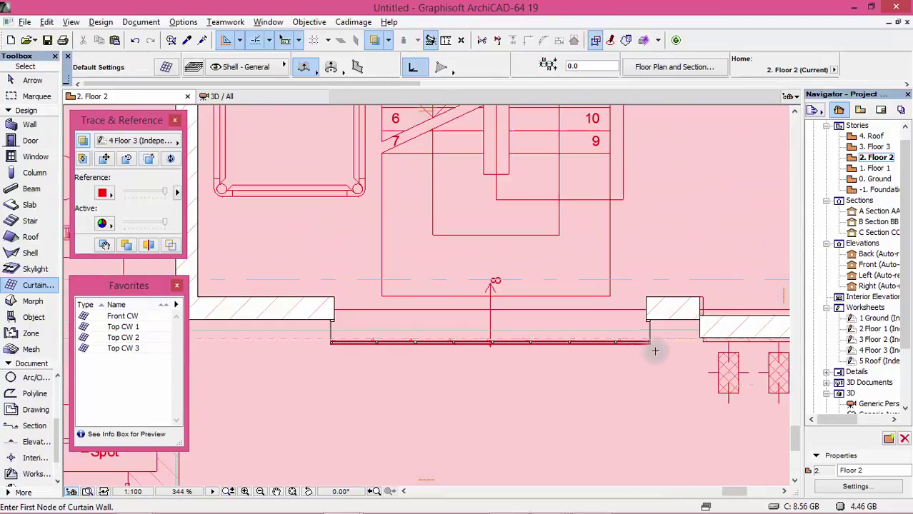
key("F3")
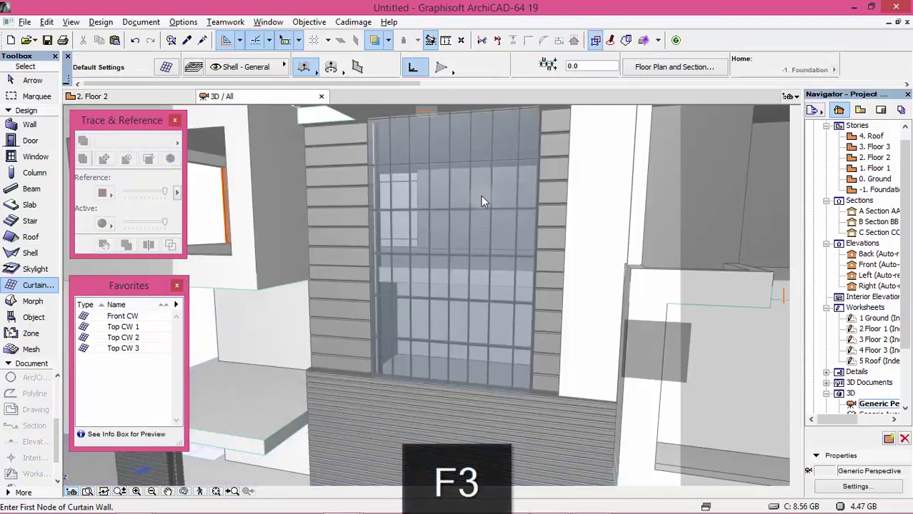
scroll(503, 314, "down", 3)
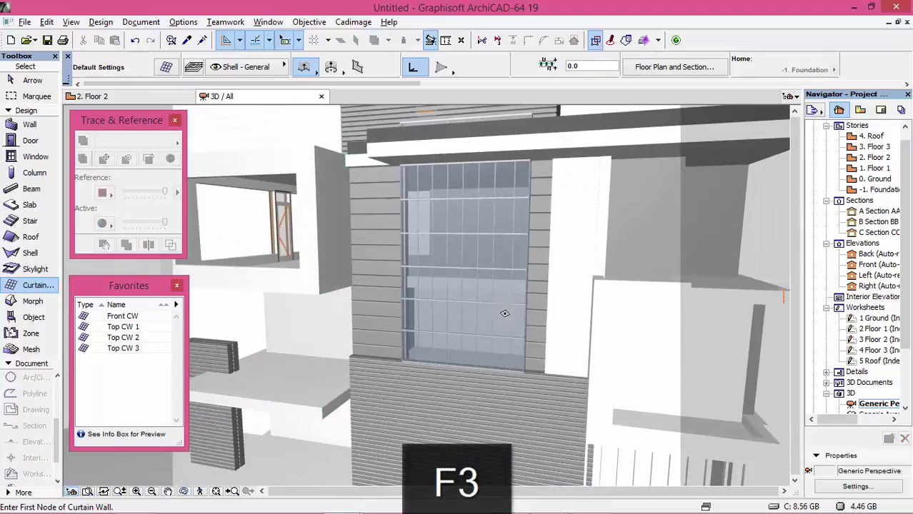
scroll(487, 158, "up", 3)
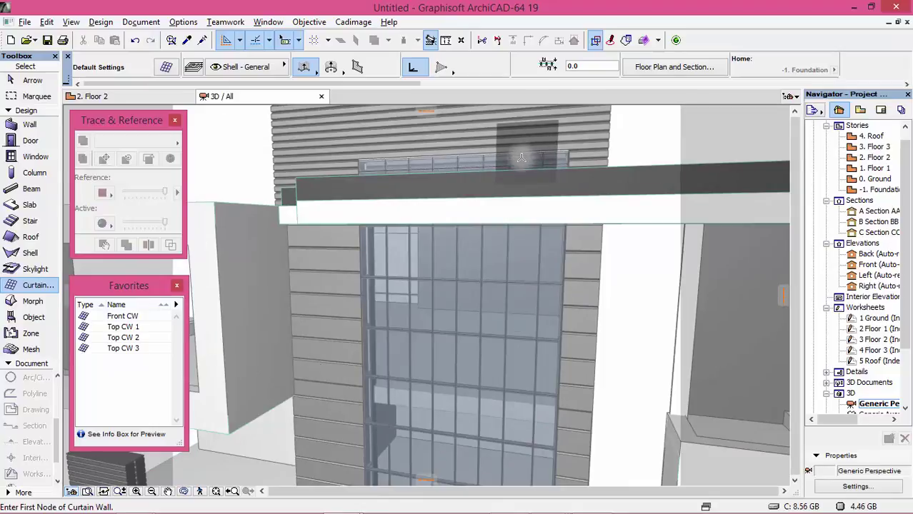
scroll(464, 272, "down", 2)
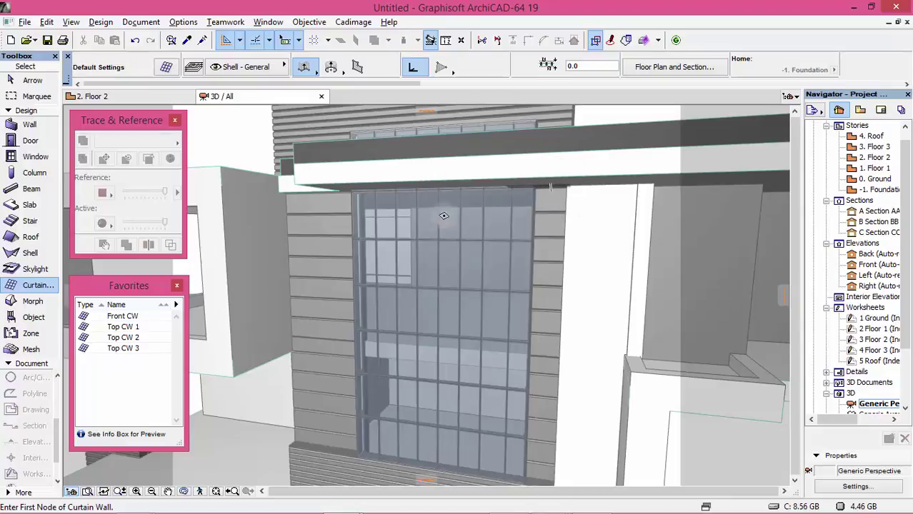
scroll(452, 370, "down", 1)
scroll(452, 370, "up", 1)
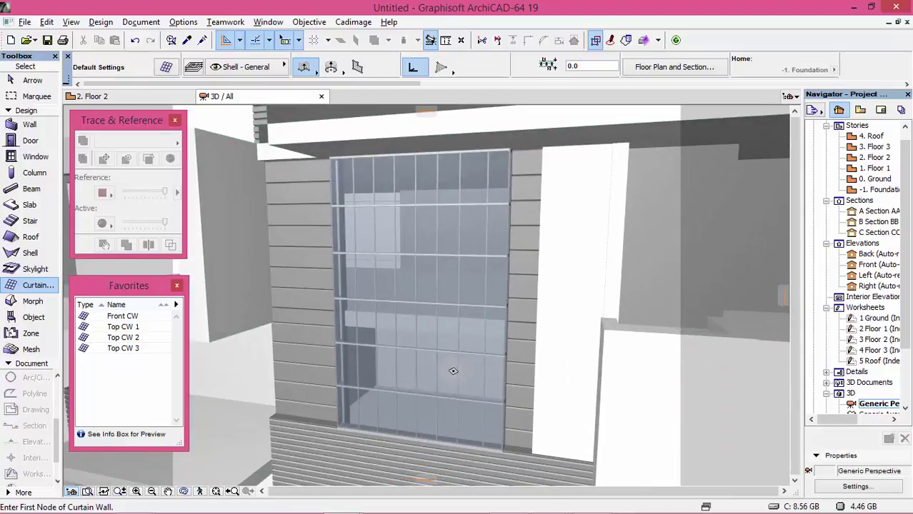
scroll(436, 358, "down", 2)
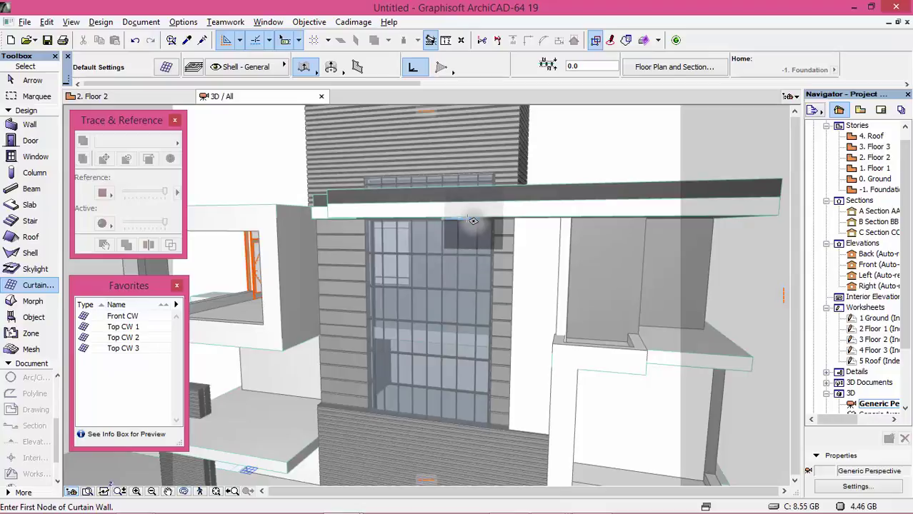
Set the stair curtain wall's height to 500 in its selection settings and deselect it.
left_click(472, 222, "shift")
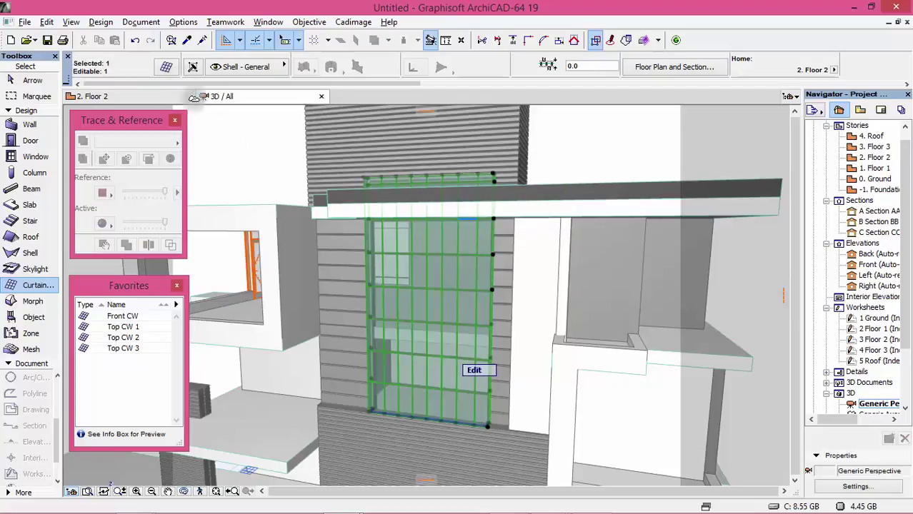
left_click(163, 66)
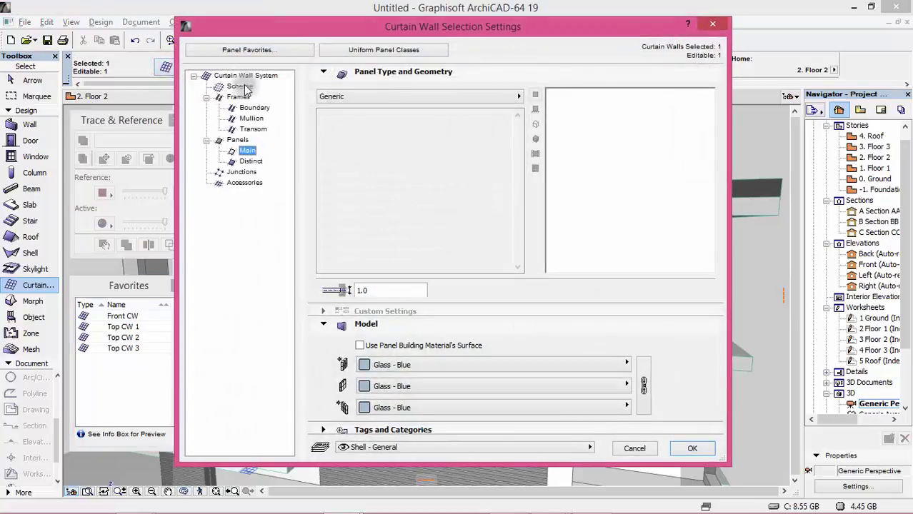
left_click(229, 75)
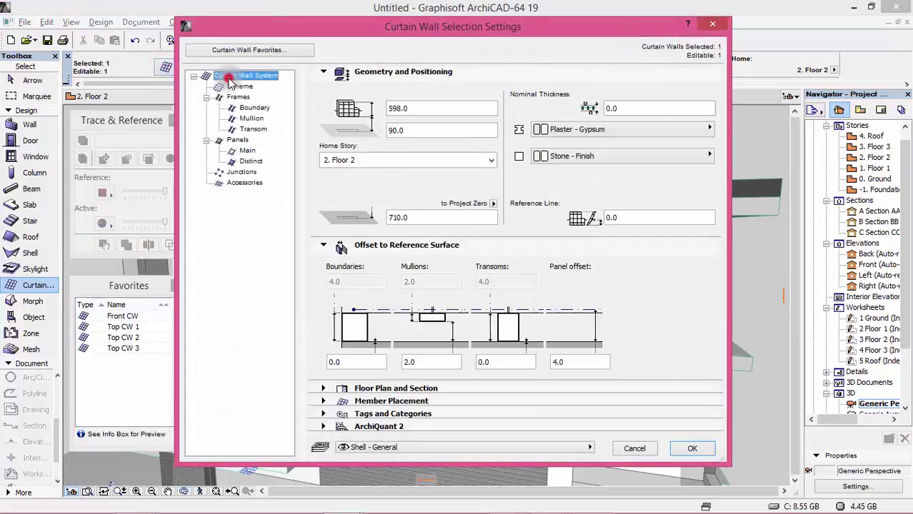
double_click(413, 109)
type("500")
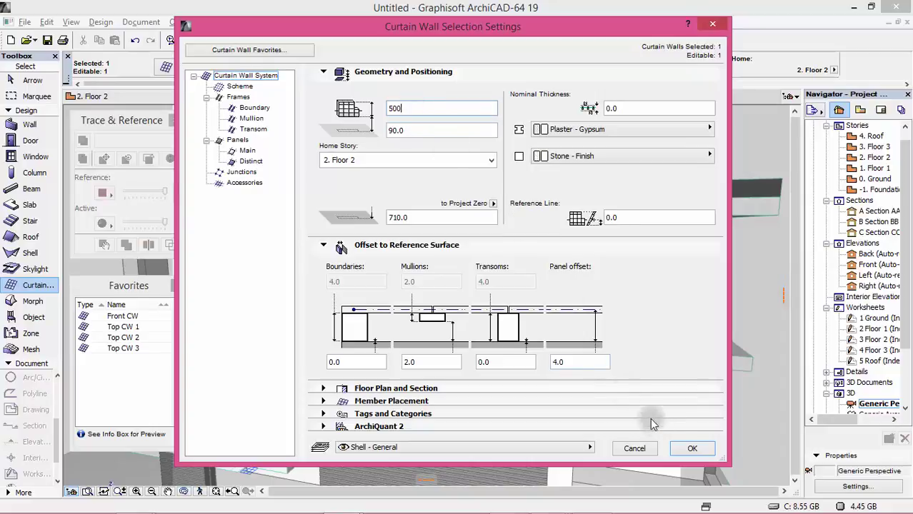
left_click(689, 448)
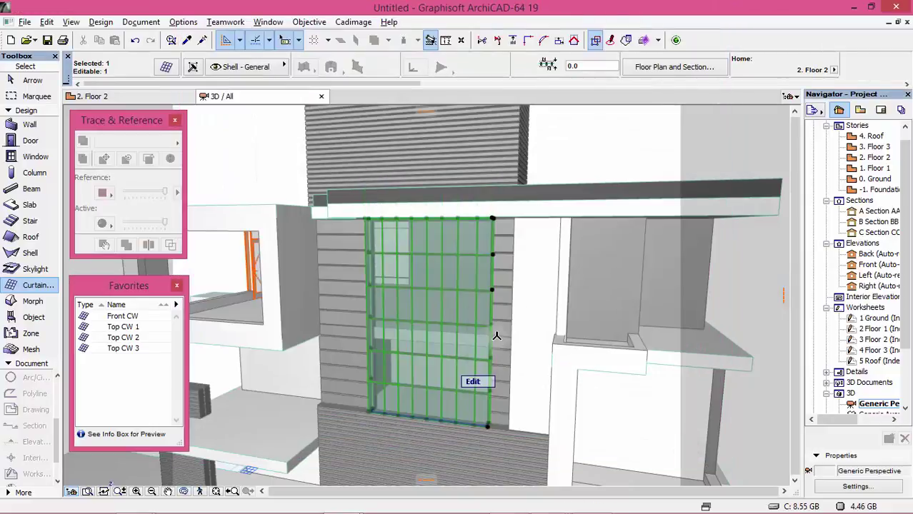
key("Escape")
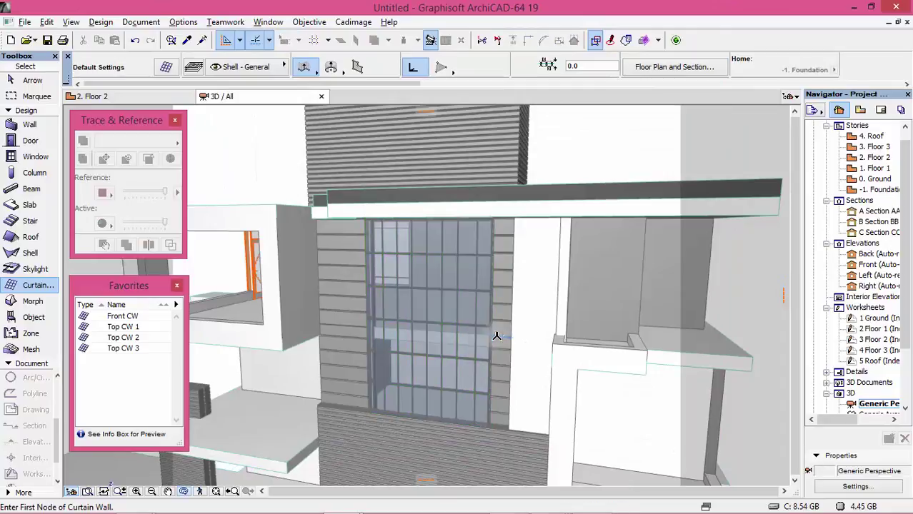
Examine the shortened curtain wall from several angles, along with the upper balcony openings and the transom door.
mouse_move(440, 326)
middle_mouse_down("shift")
mouse_move(587, 281)
mouse_move(525, 266)
mouse_move(419, 279)
mouse_move(379, 308)
mouse_move(432, 312)
middle_mouse_up("shift")
scroll(405, 402, "up", 5)
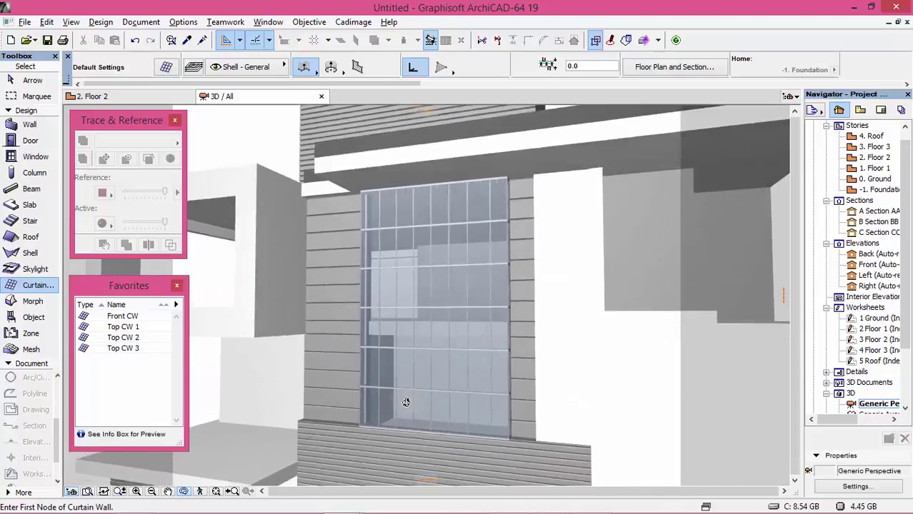
scroll(479, 355, "down", 10)
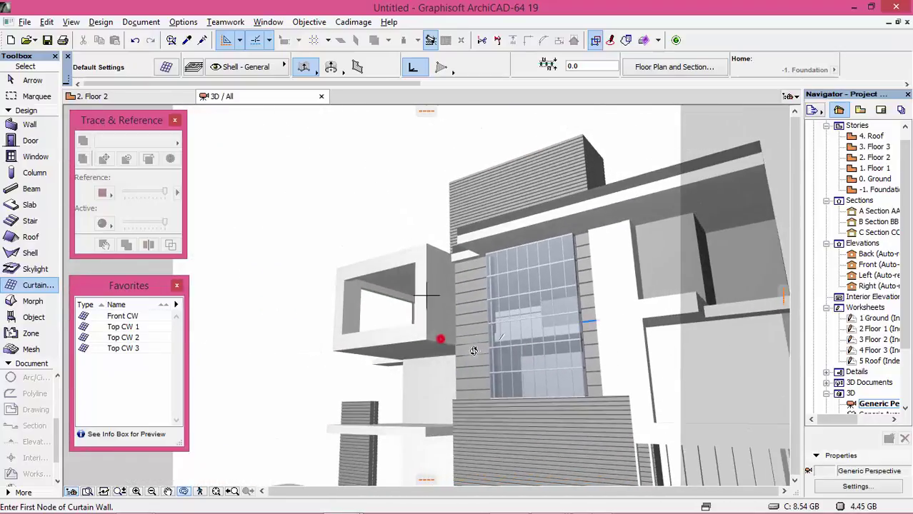
middle_click_drag(438, 339, 290, 284, "shift")
scroll(291, 284, "up", 2)
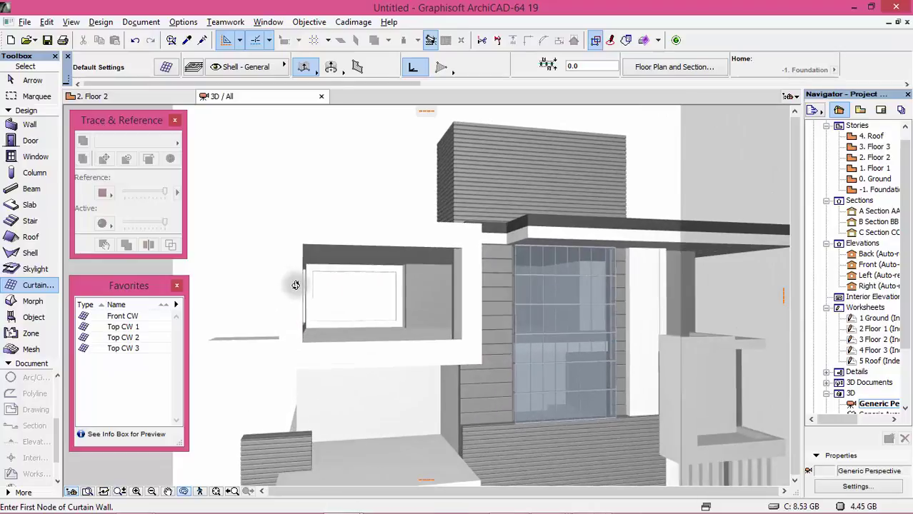
middle_click_drag(310, 305, 370, 319, "shift")
scroll(462, 401, "up", 4)
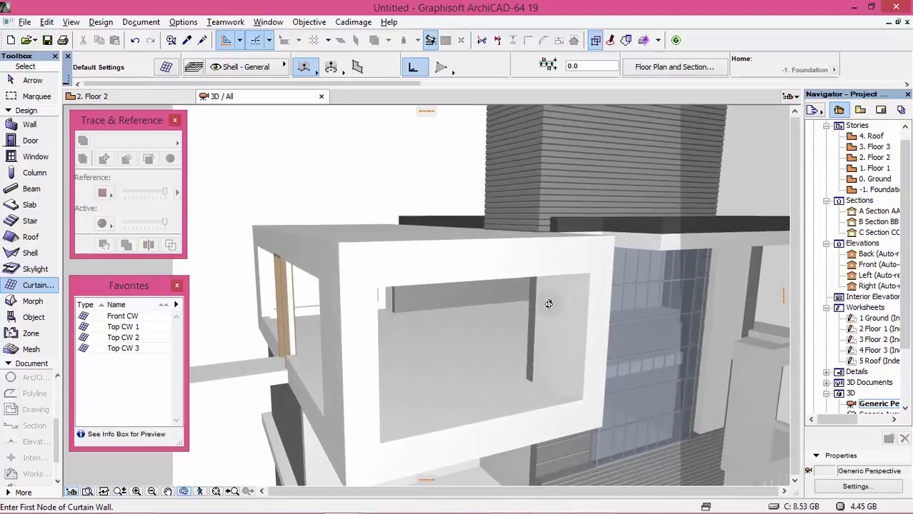
middle_click_drag(519, 335, 419, 327, "shift")
middle_click_drag(310, 315, 335, 314, "shift")
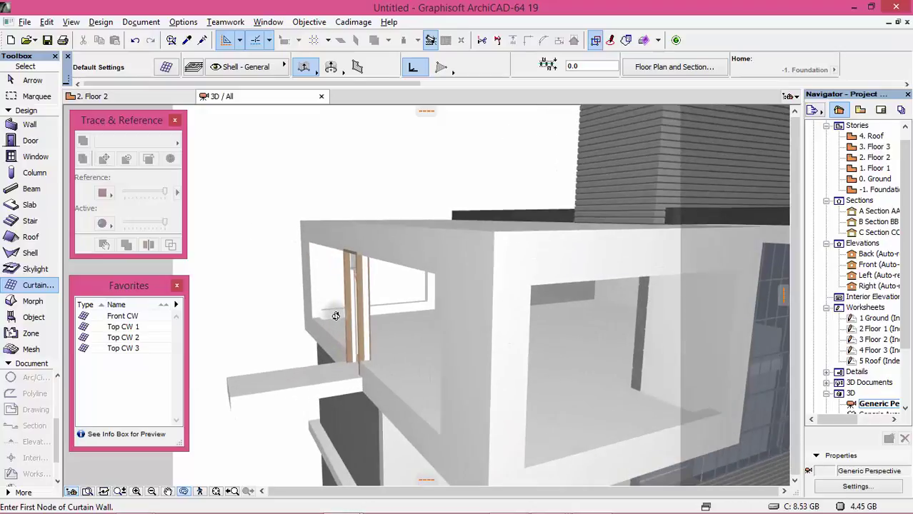
scroll(356, 320, "up", 3)
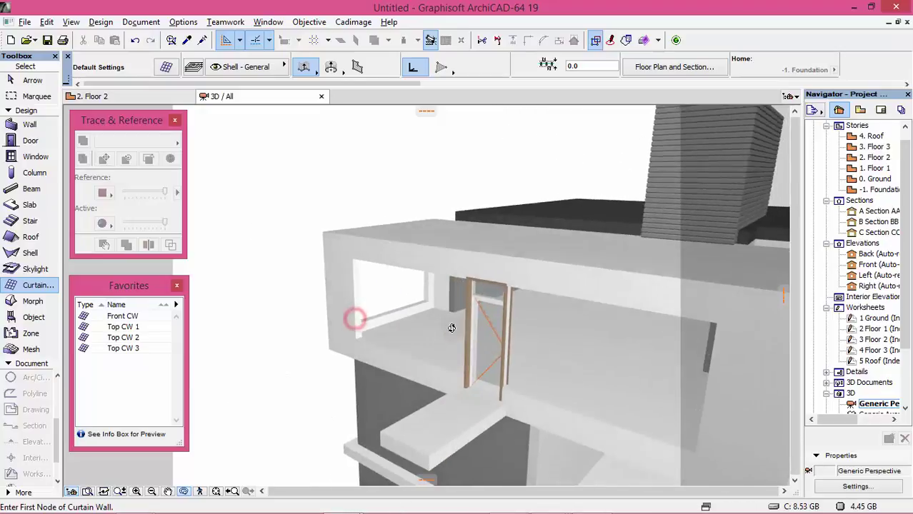
scroll(498, 326, "up", 3)
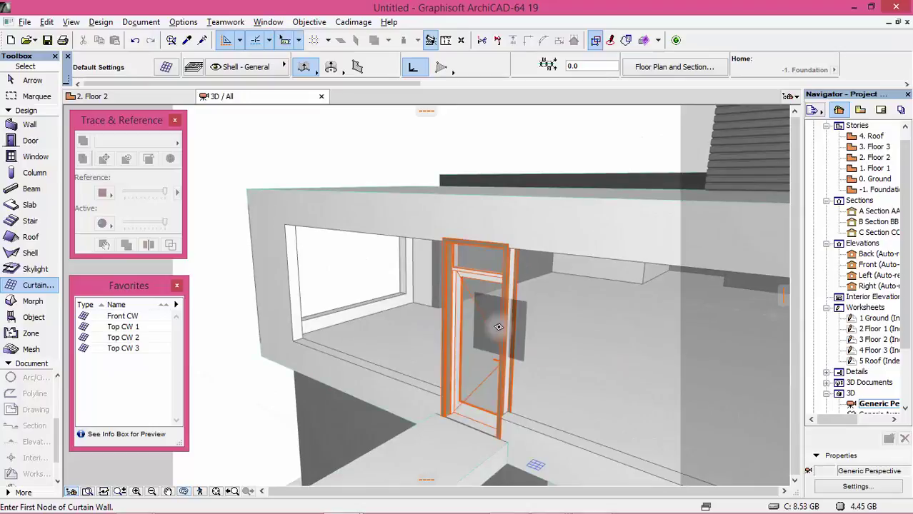
Open the selected balcony transom door's selection settings and go to its outside casing options.
left_click(499, 328)
left_click(504, 333)
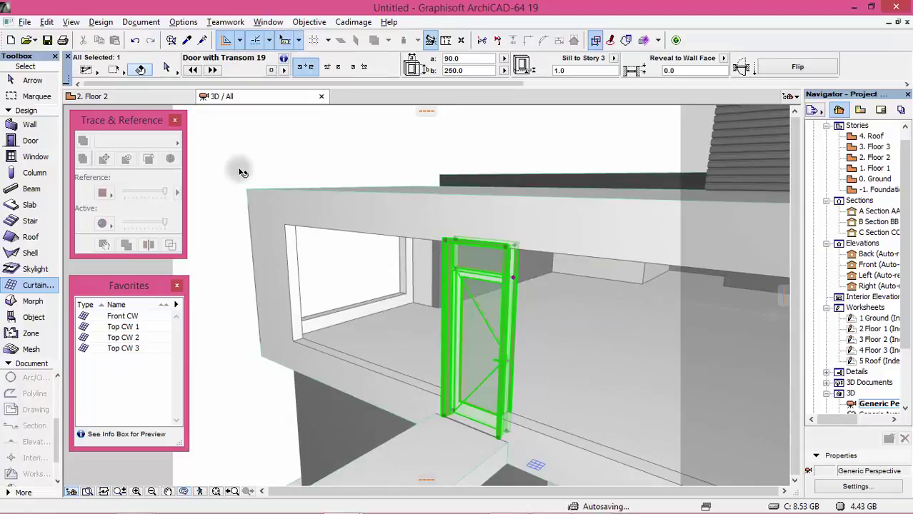
double_click(450, 263)
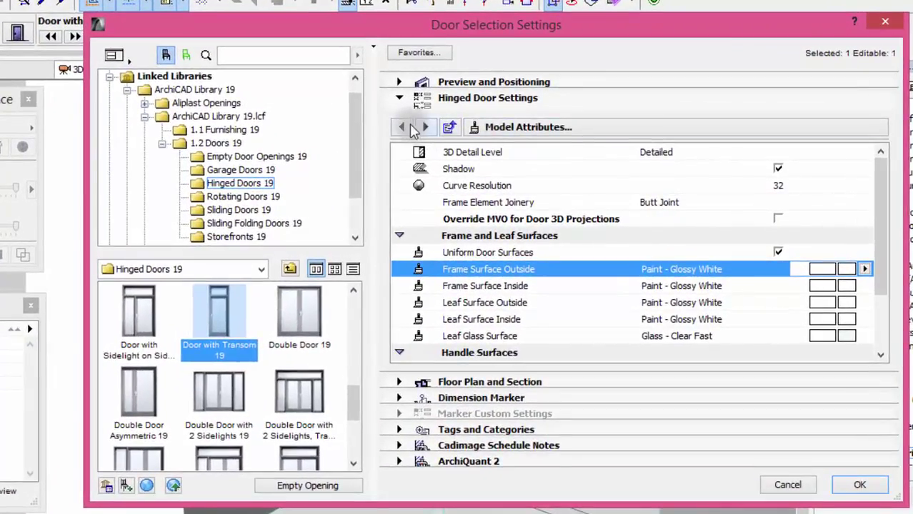
left_click(403, 127)
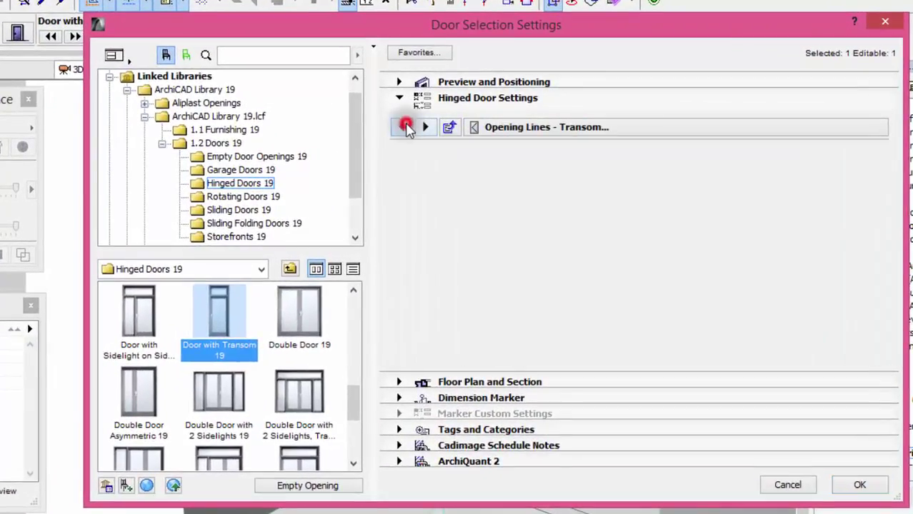
left_click(446, 127)
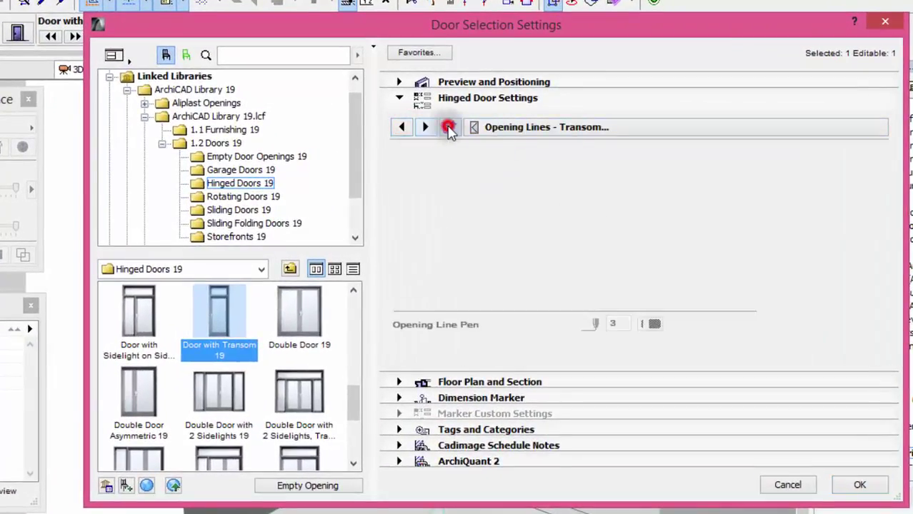
left_click(491, 129)
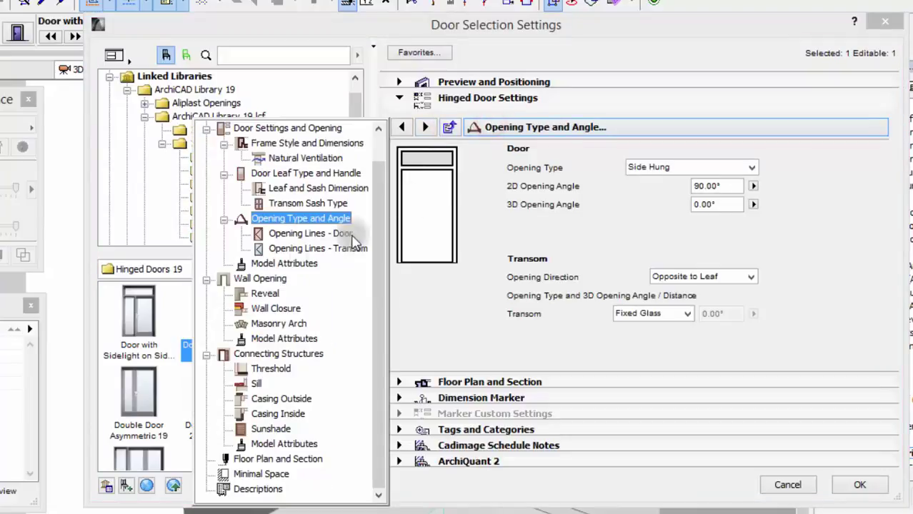
left_click(262, 294)
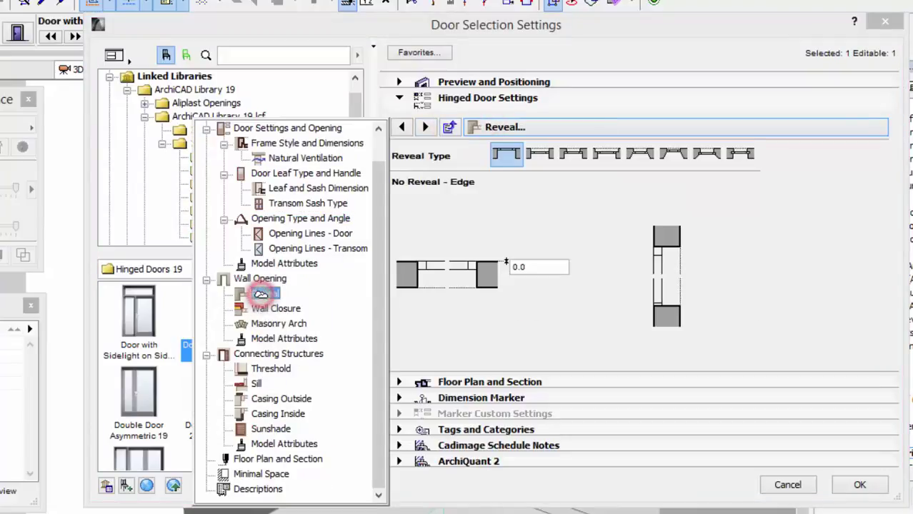
left_click(258, 309)
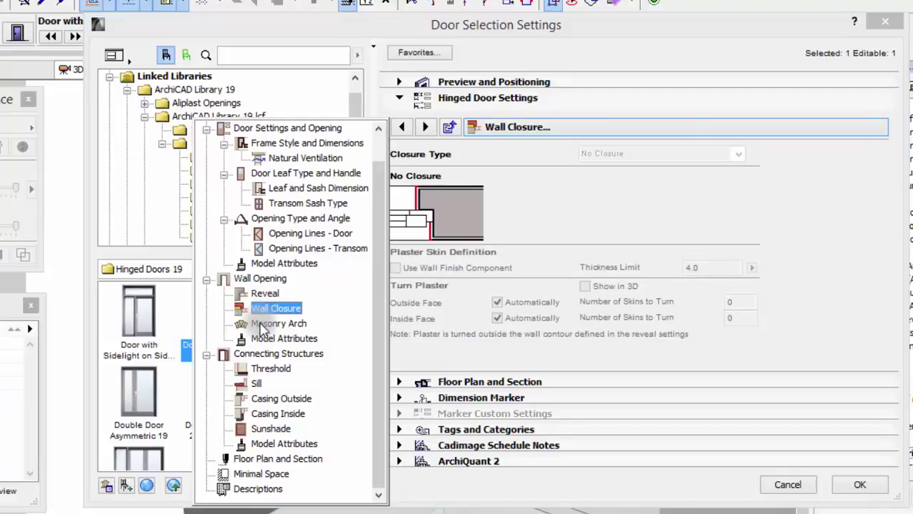
left_click(266, 399)
left_click(605, 332)
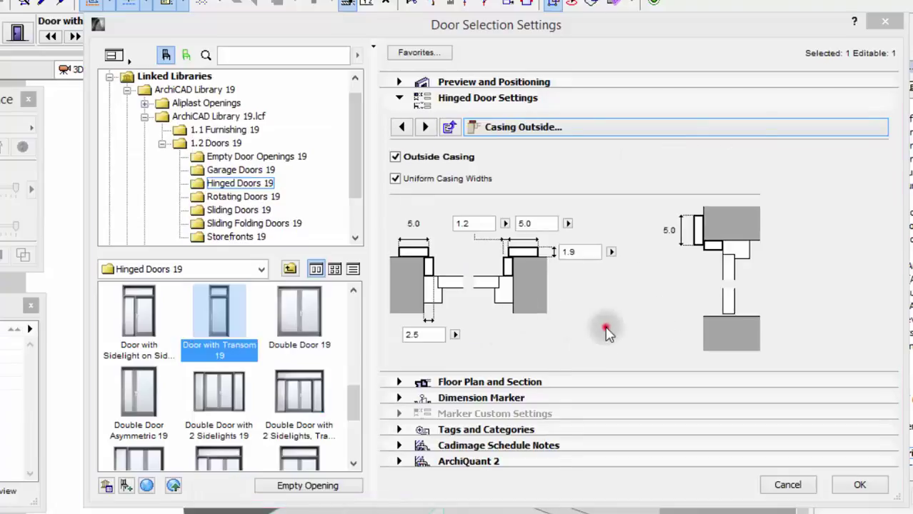
Turn off the transom door's outside and inside casings, apply the settings and deselect the door.
left_click(395, 157)
left_click(428, 127)
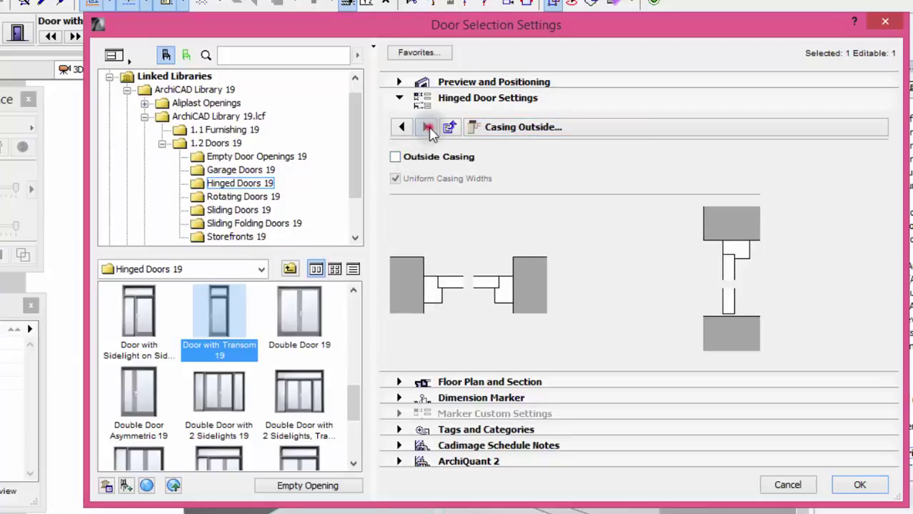
left_click(396, 156)
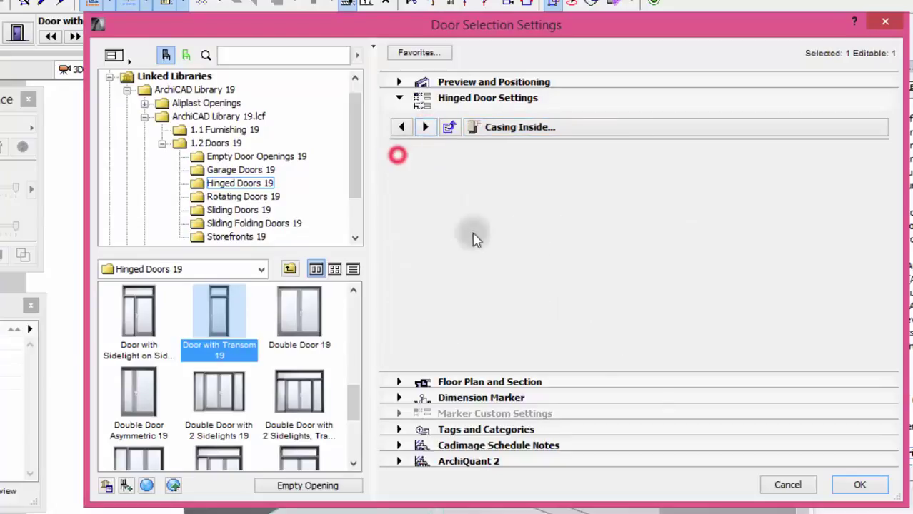
left_click(856, 484)
key("Escape")
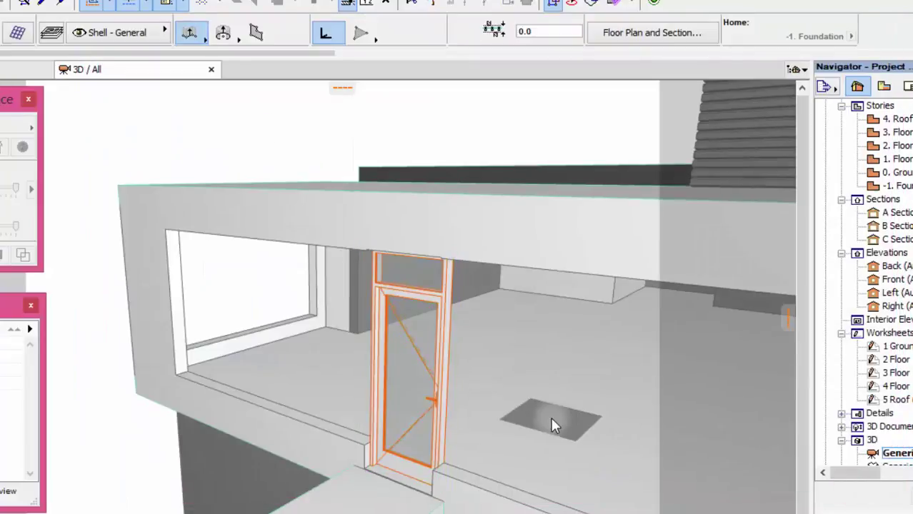
Go to the Floor 3 plan at the front wall opening and apply the Top CW 1 curtain wall favorite.
middle_click_drag(306, 351, 277, 321, "shift")
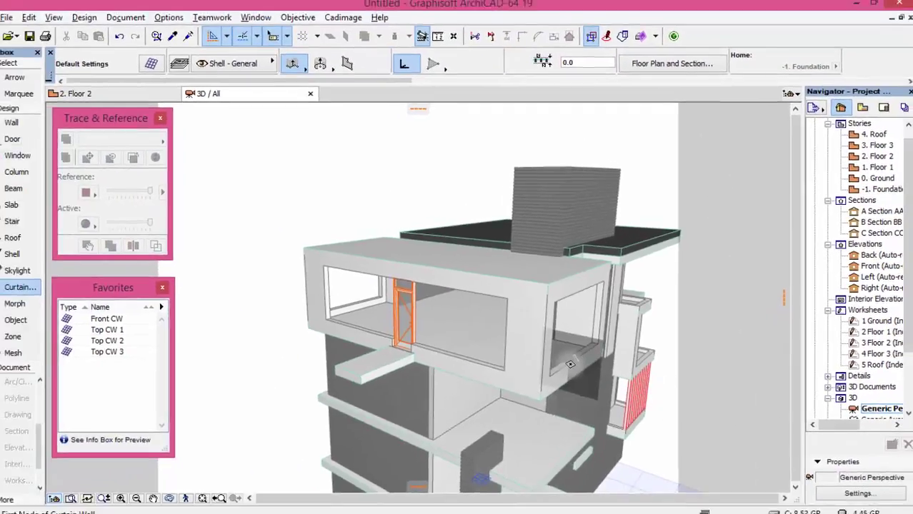
key("F2")
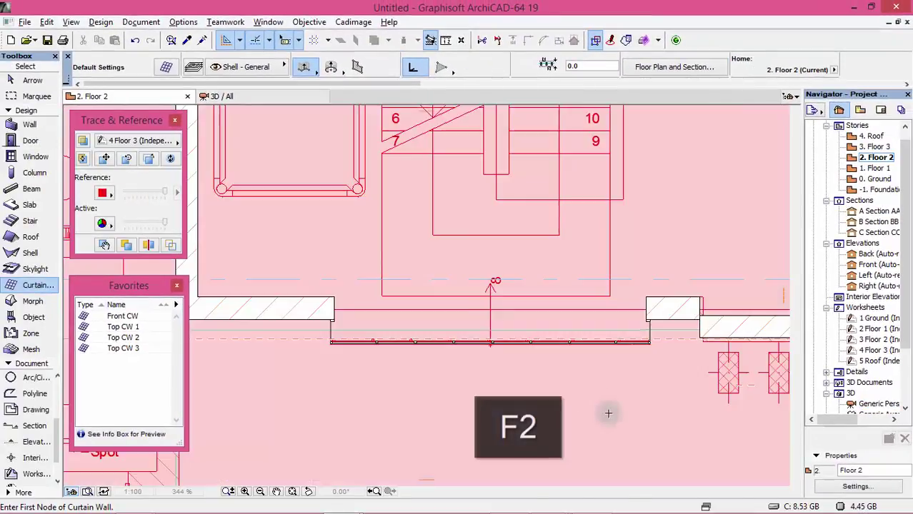
scroll(607, 413, "down", 8)
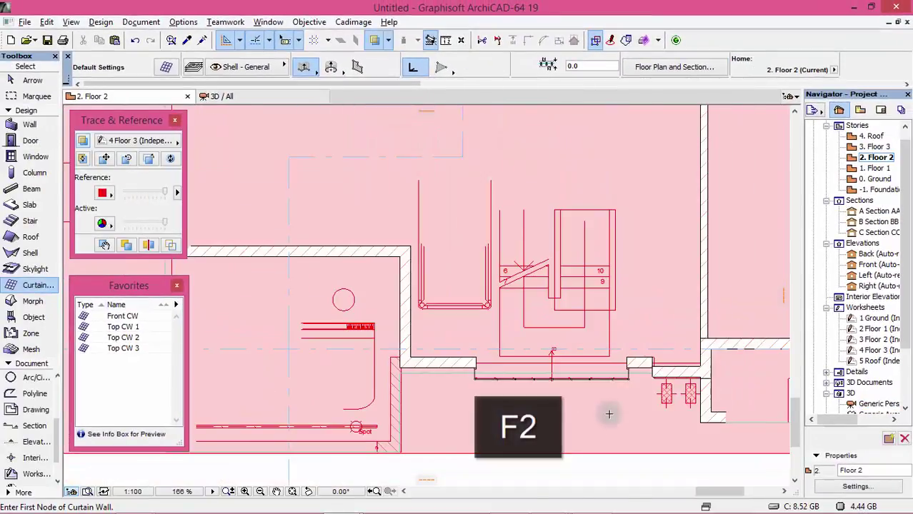
double_click(873, 148)
scroll(540, 452, "up", 6)
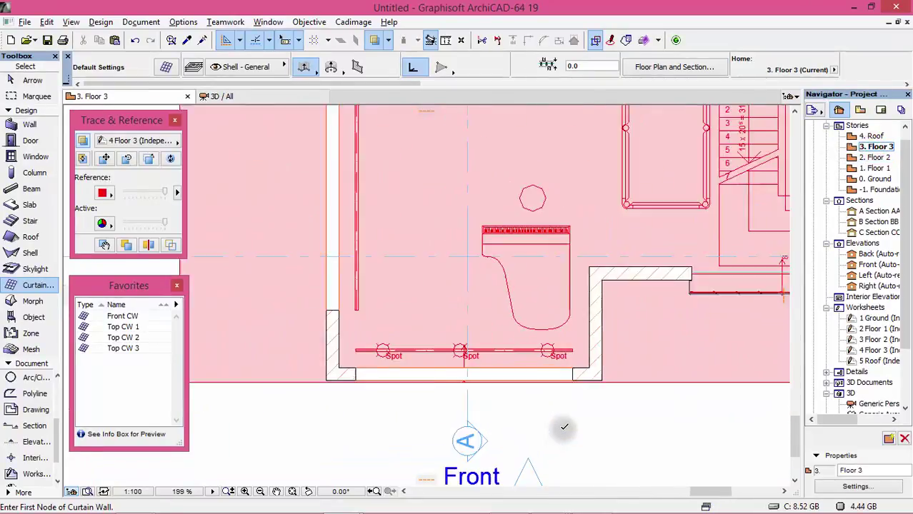
double_click(124, 328)
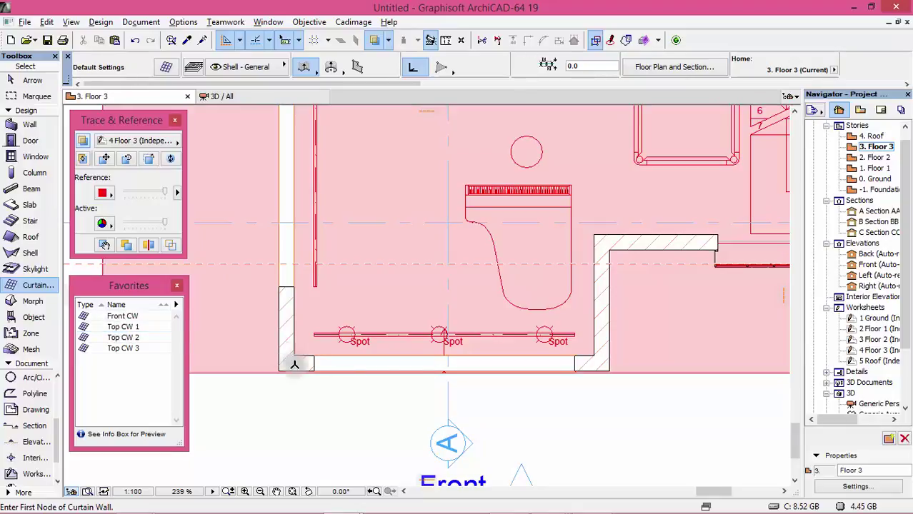
left_click(444, 366)
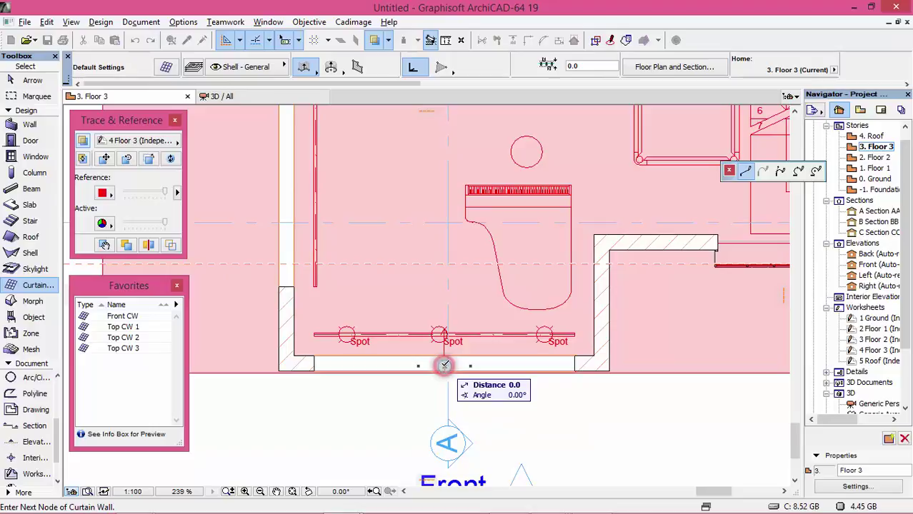
left_click(540, 369)
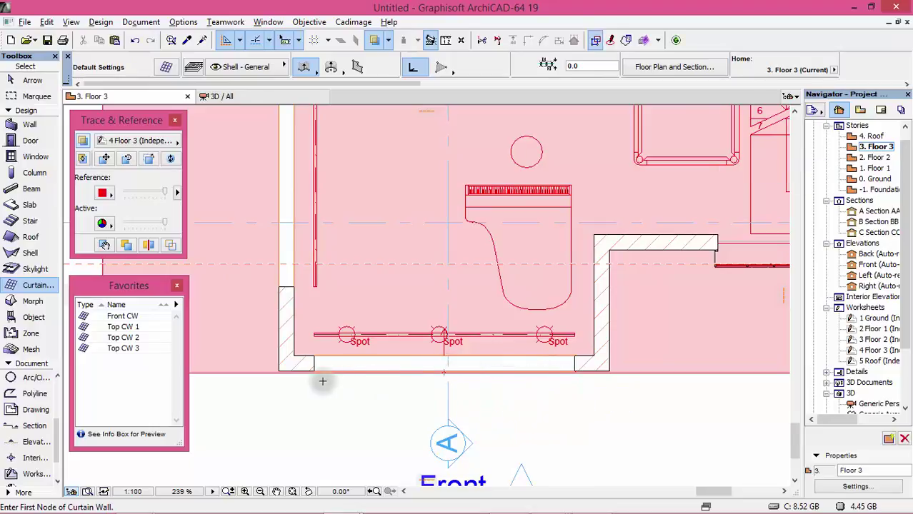
scroll(322, 381, "up", 3)
left_click(301, 344)
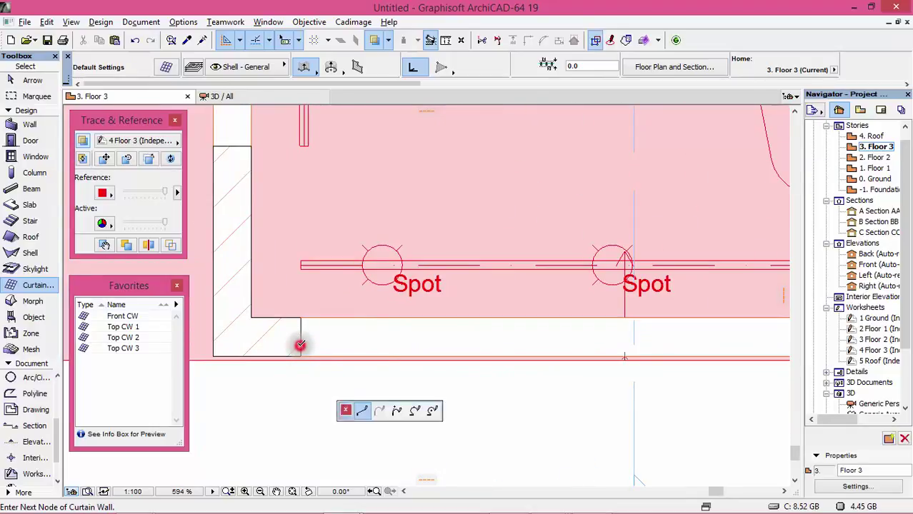
scroll(300, 344, "down", 3)
scroll(559, 340, "up", 2)
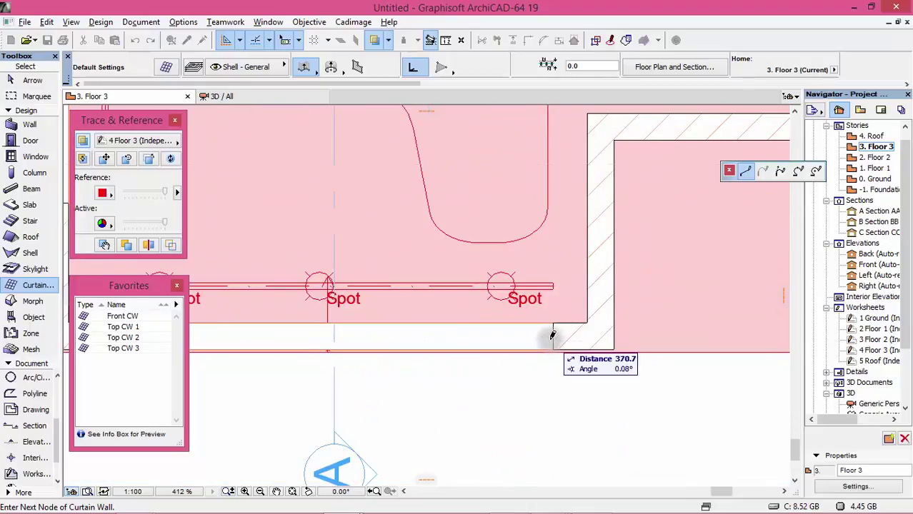
left_click(552, 340)
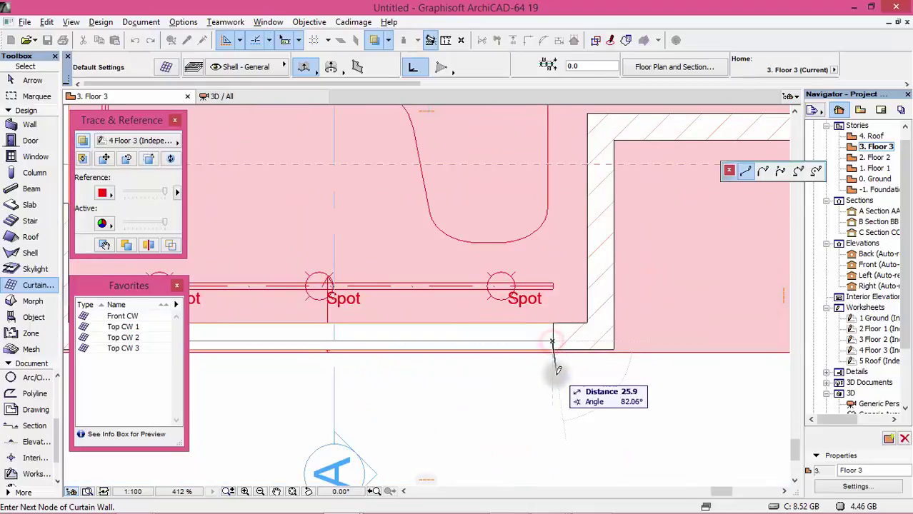
right_click(556, 374)
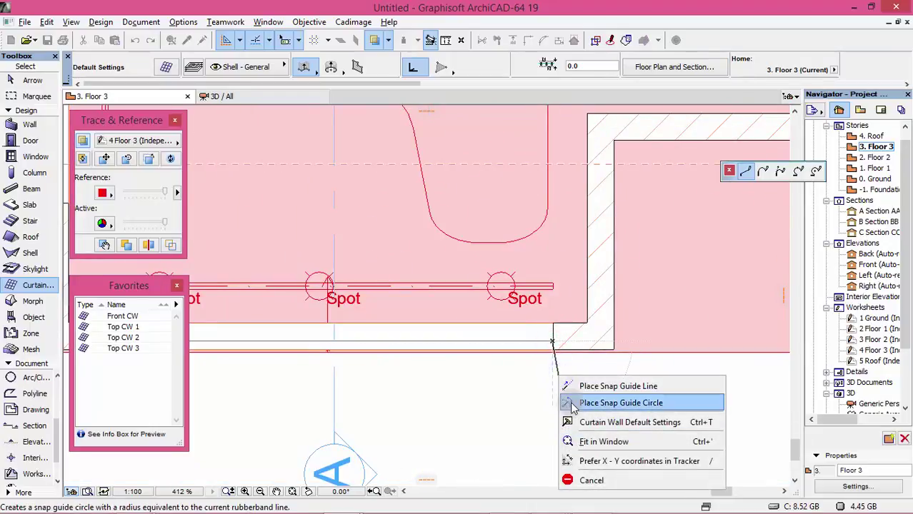
key("Escape")
key("Escape")
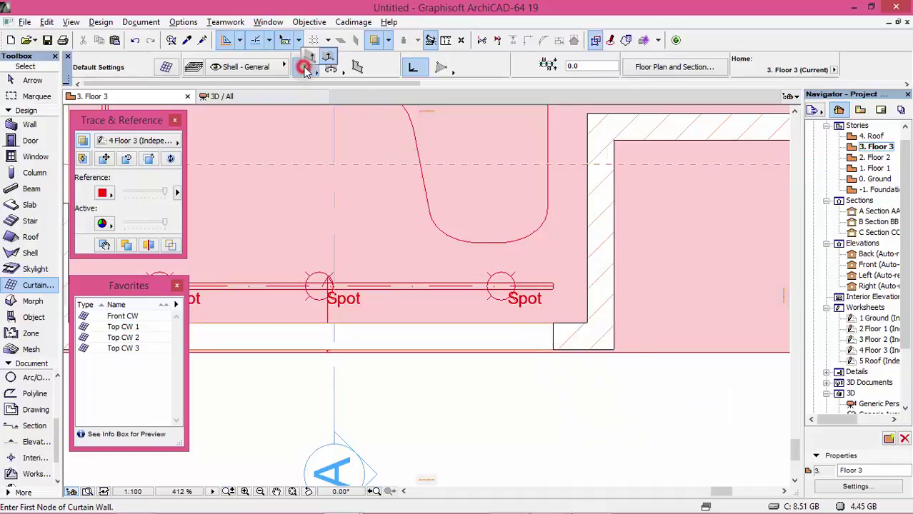
Draw a curtain wall with the single geometry method between the front opening's two jambs, with its external side facing outward.
left_click(309, 65)
scroll(615, 350, "down", 3)
scroll(332, 349, "up", 2)
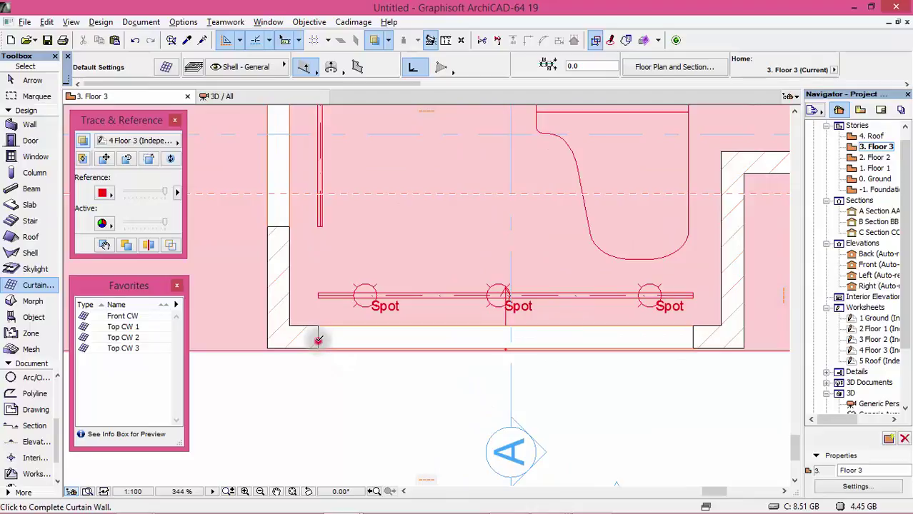
left_click(693, 336)
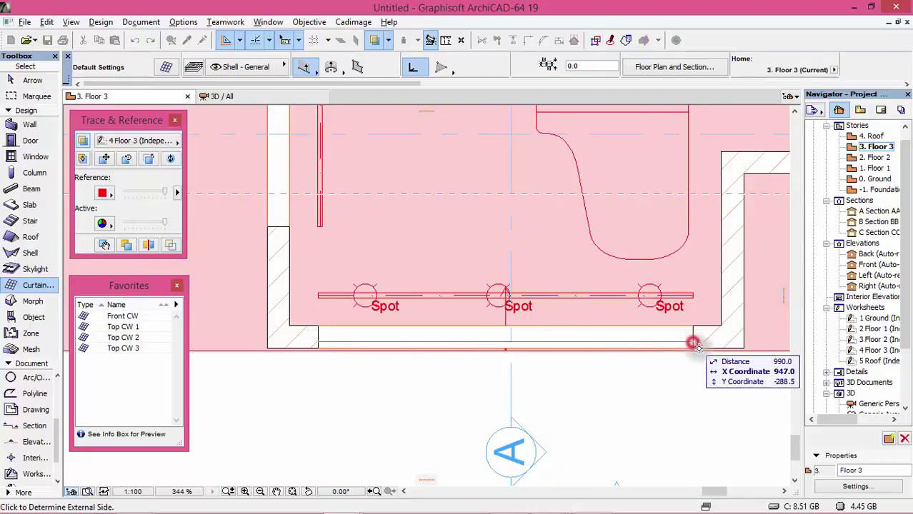
left_click(604, 400)
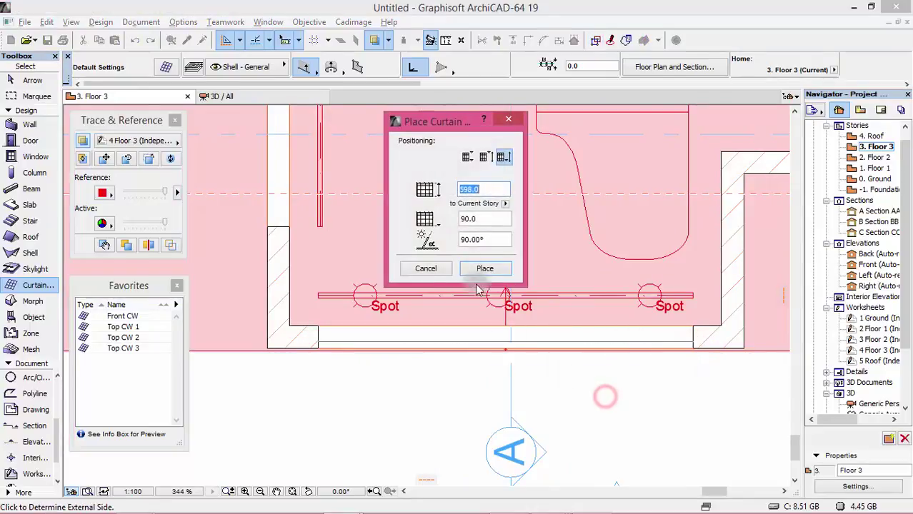
Set the front curtain wall's base offset to 30 from the current story and its height to 220, and place it.
left_click(482, 219)
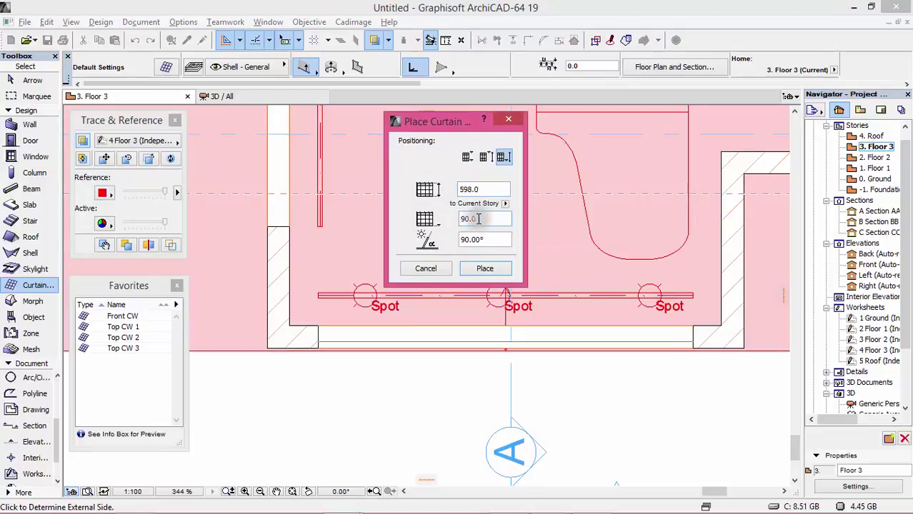
left_click_drag(478, 218, 442, 218)
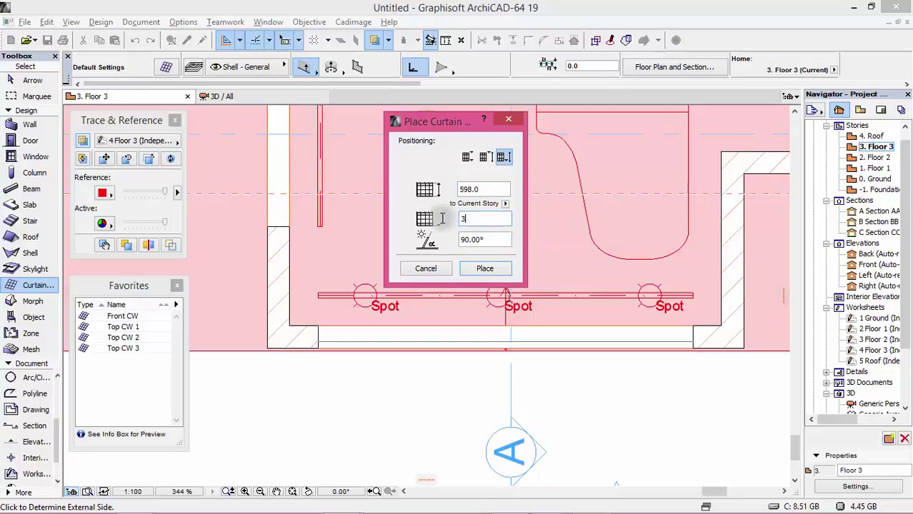
double_click(482, 190)
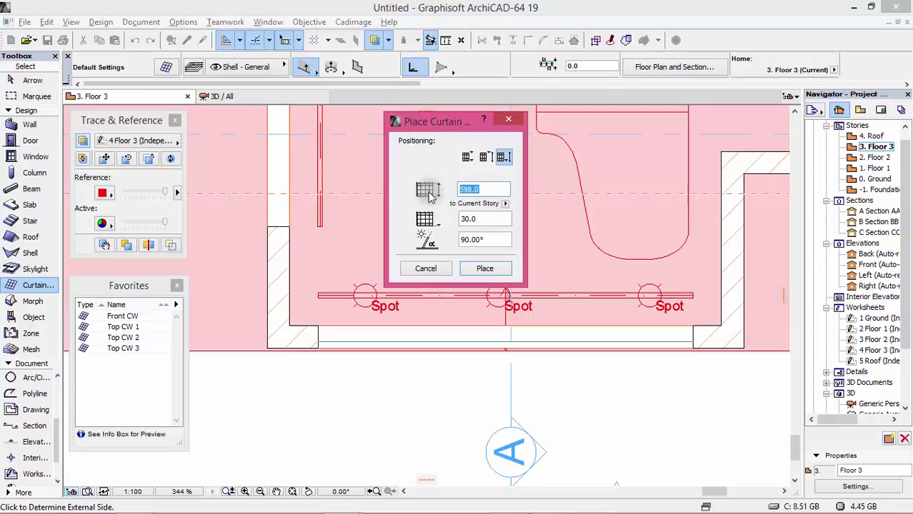
type("220")
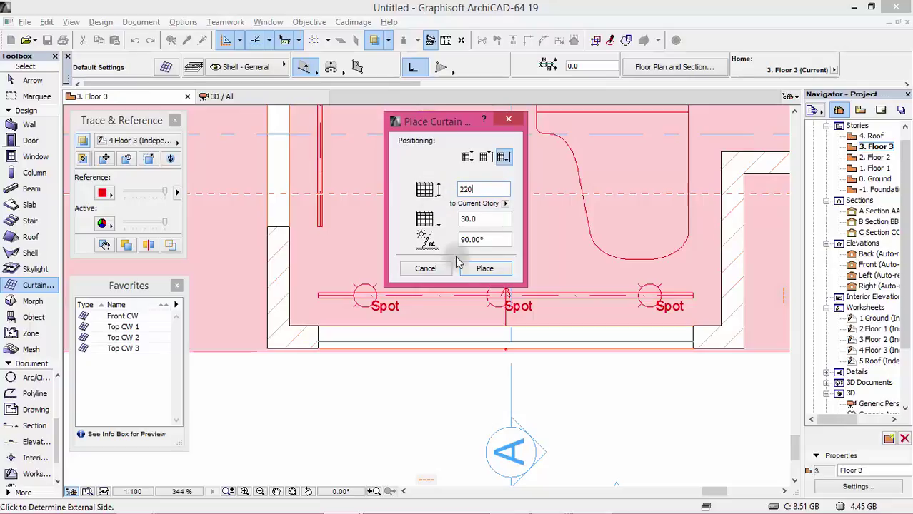
left_click(484, 268)
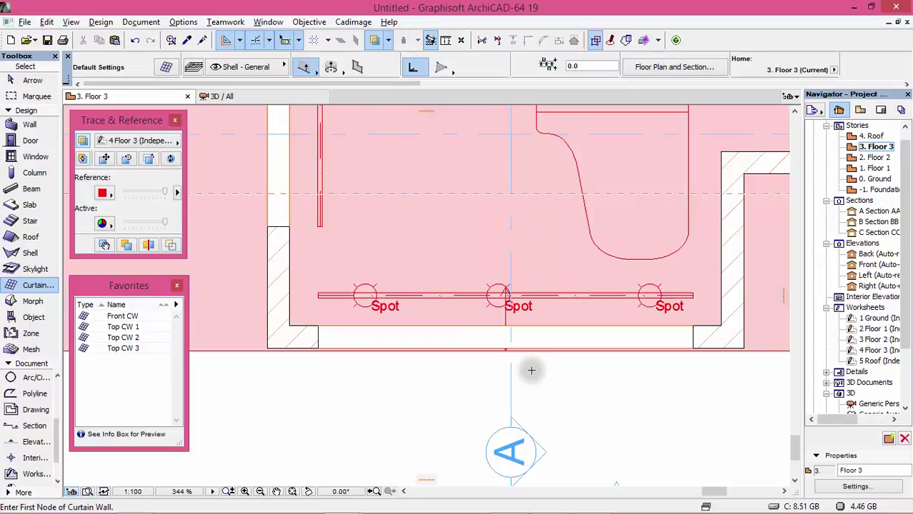
Examine the fit of the front opening's curtain wall in the 3D view from close up and from the front.
key("F2")
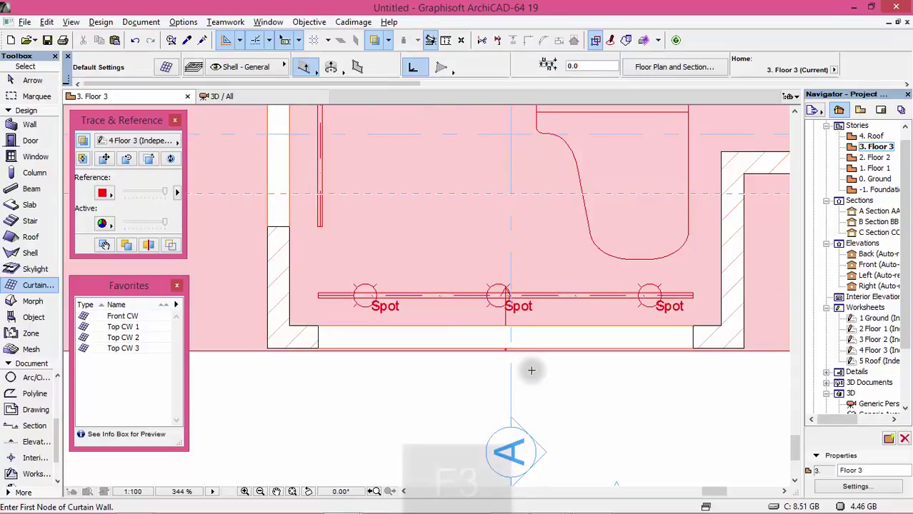
key("F3")
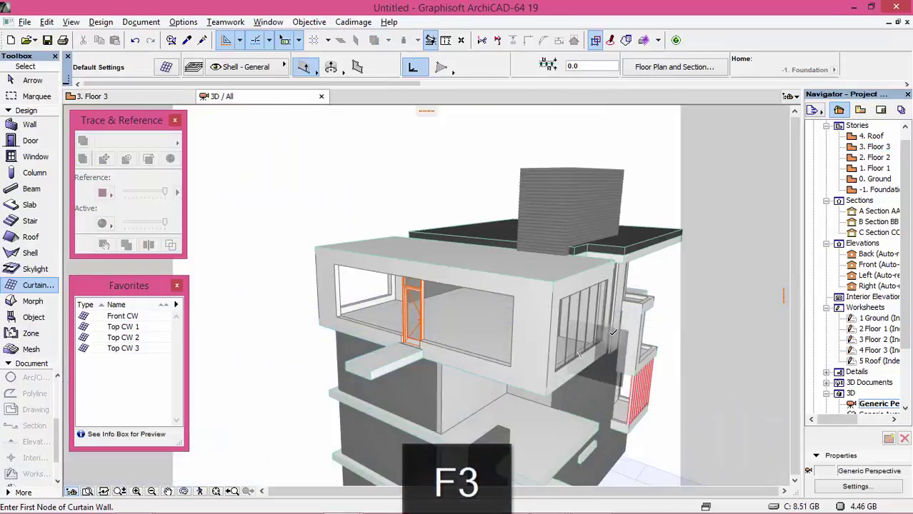
scroll(612, 334, "up", 5)
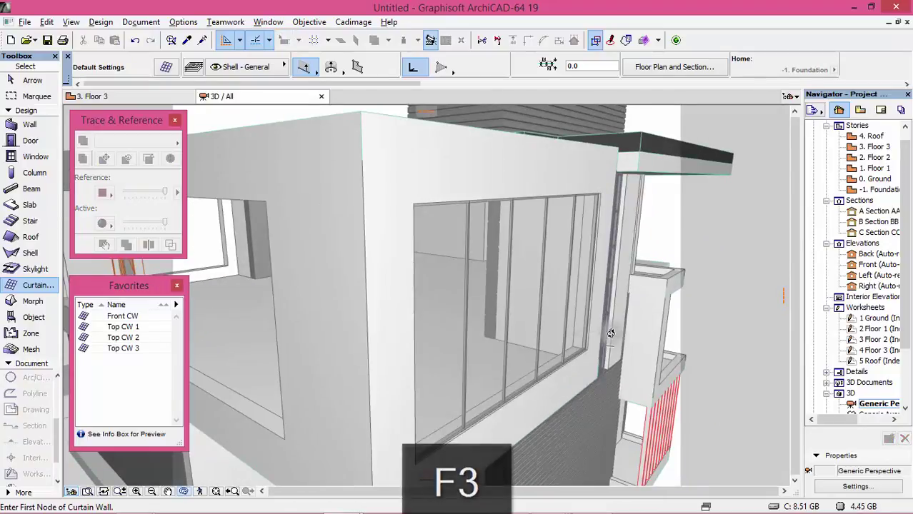
middle_click_drag(584, 320, 283, 267, "shift")
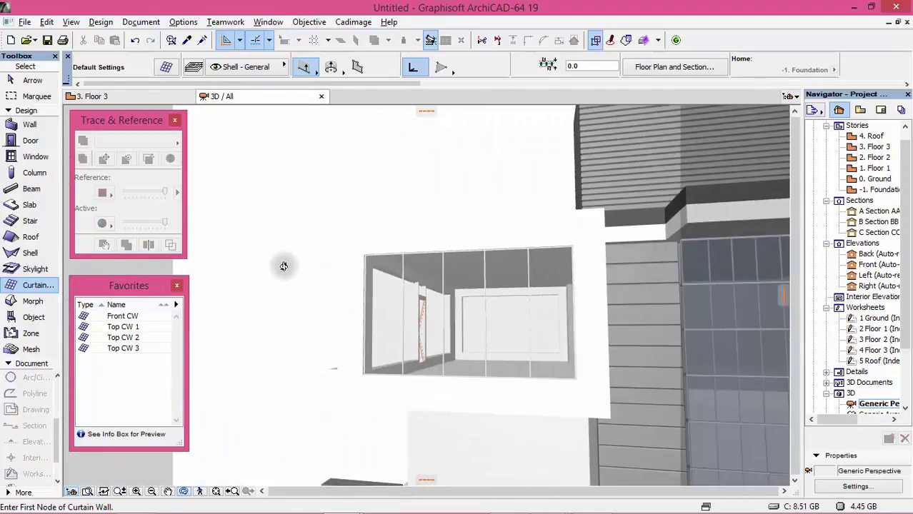
Examine the front opening's curtain wall and its divisions from close up in the 3D view, selecting and deselecting it.
scroll(451, 308, "up", 2)
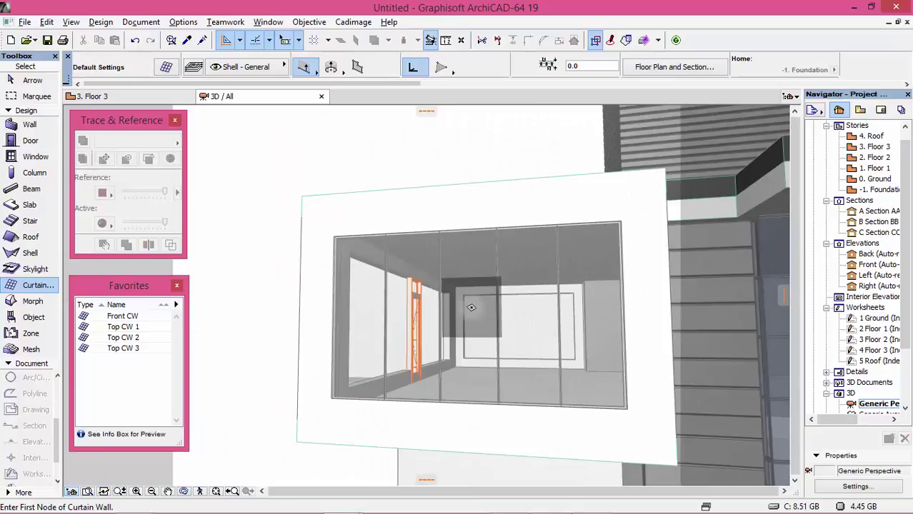
left_click(472, 308, "shift")
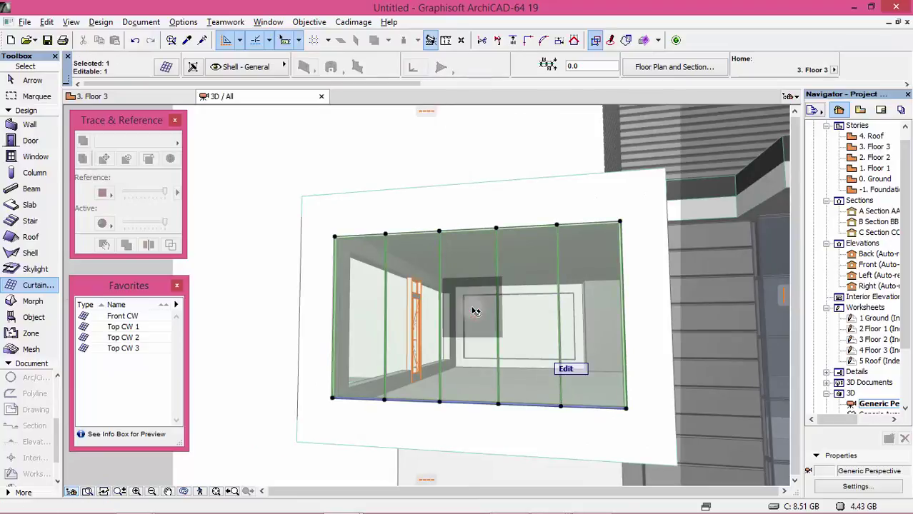
key("Escape")
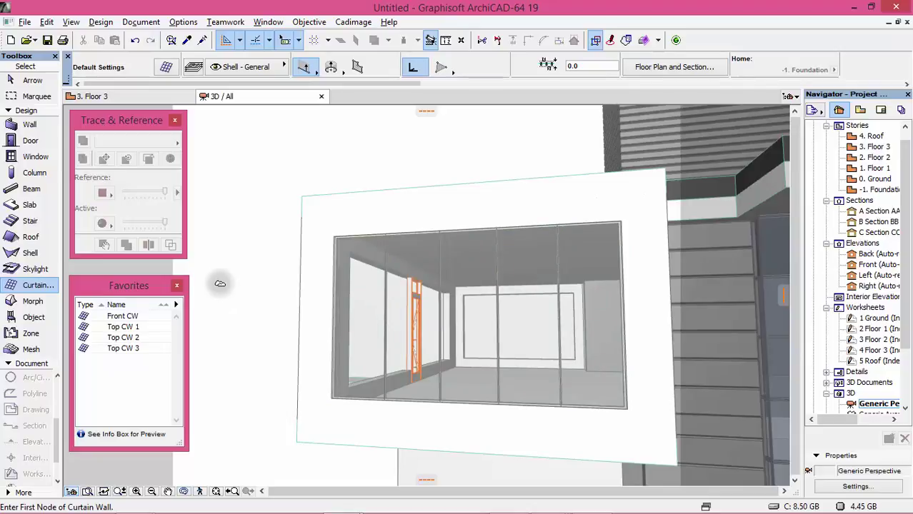
key("shift")
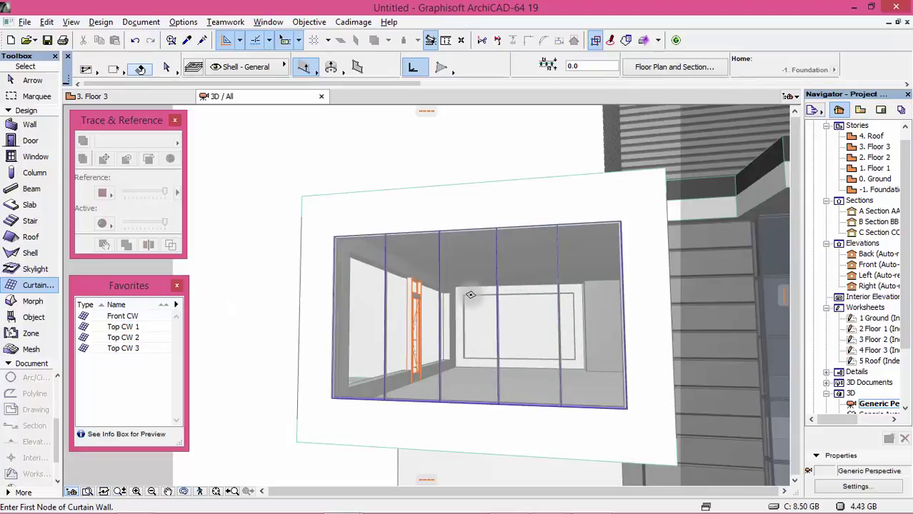
left_click(470, 294, "shift")
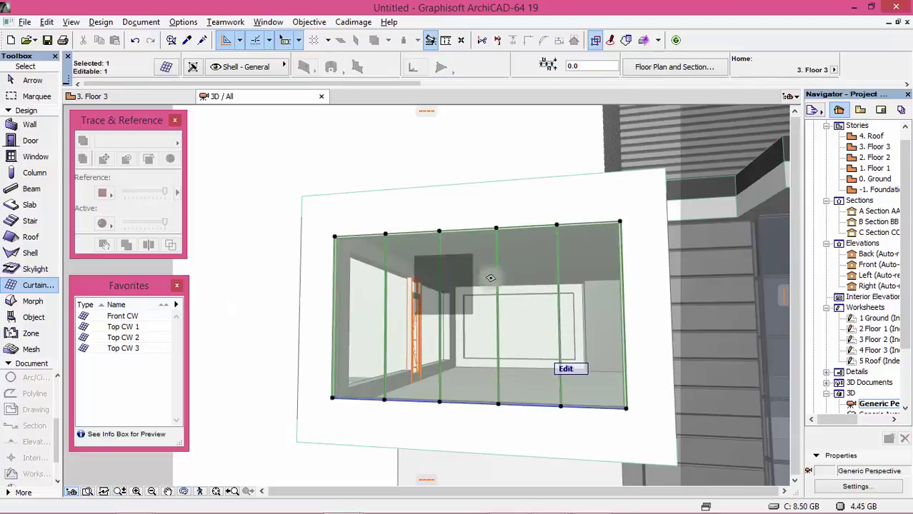
left_click(333, 186)
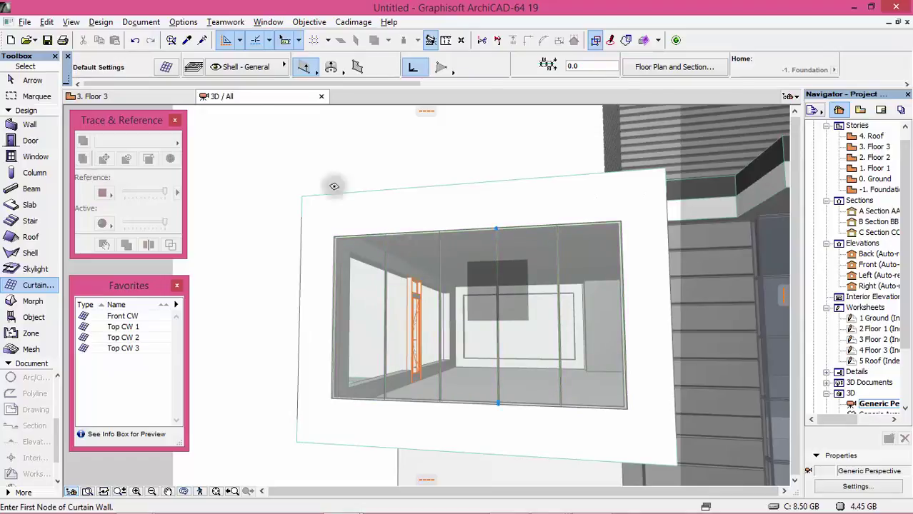
Review the boundary frame settings and the scheme's grid pattern in the curtain wall default settings, and close them without changes.
left_click(165, 67)
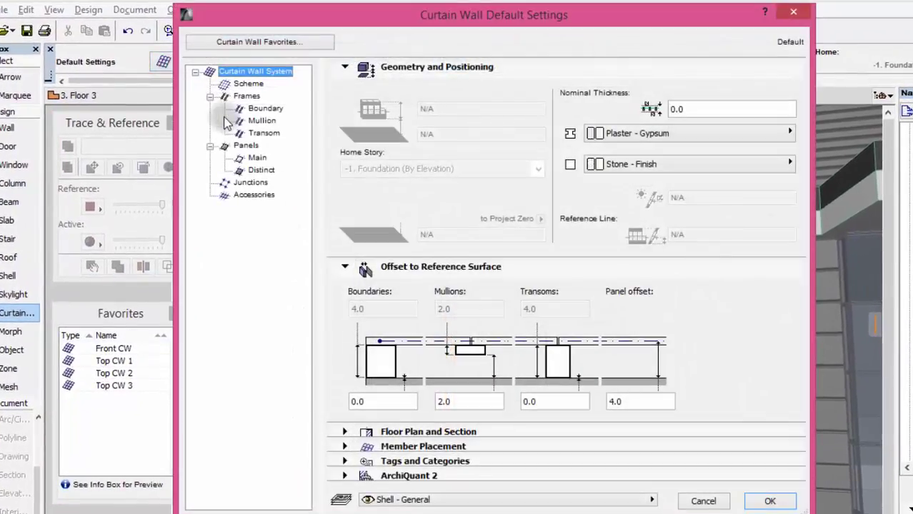
left_click(239, 96)
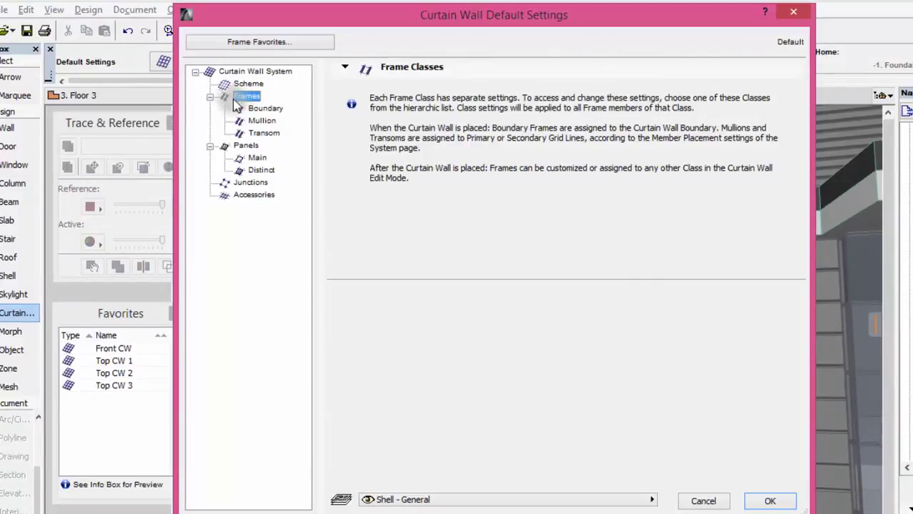
left_click(265, 108)
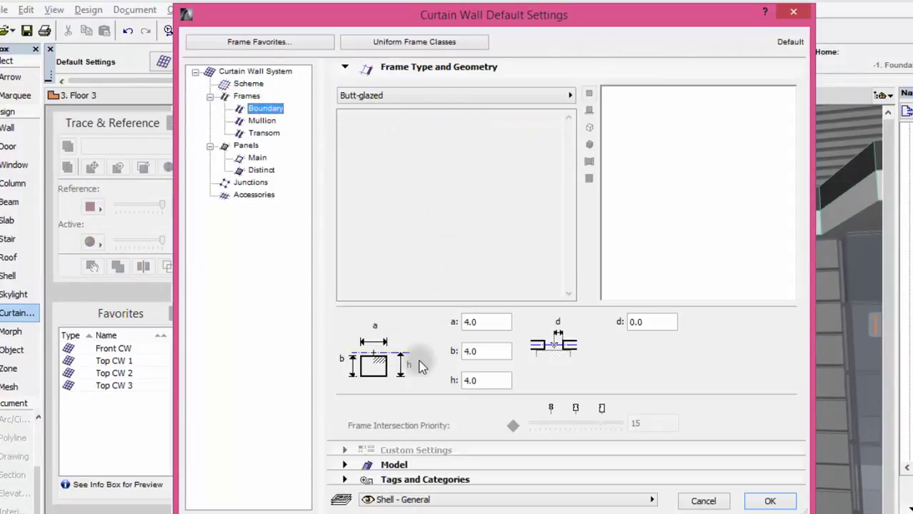
left_click(233, 85)
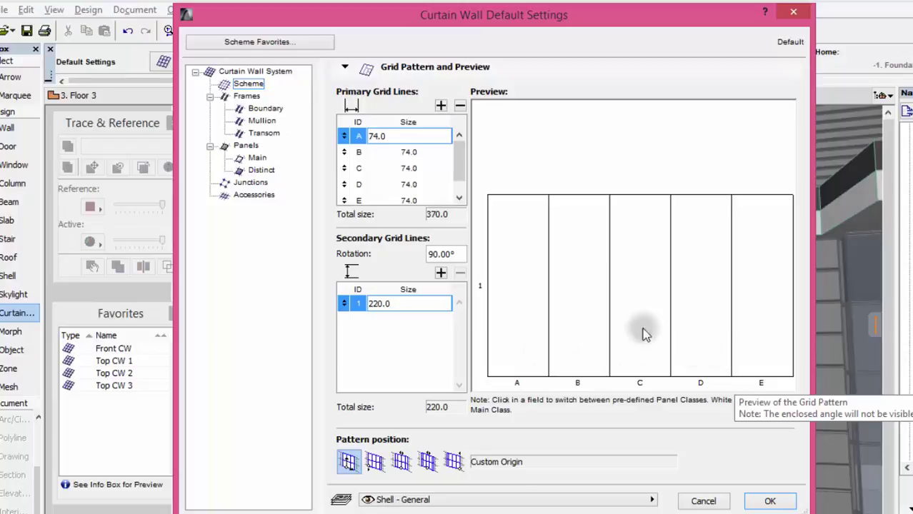
left_click_drag(459, 167, 459, 193)
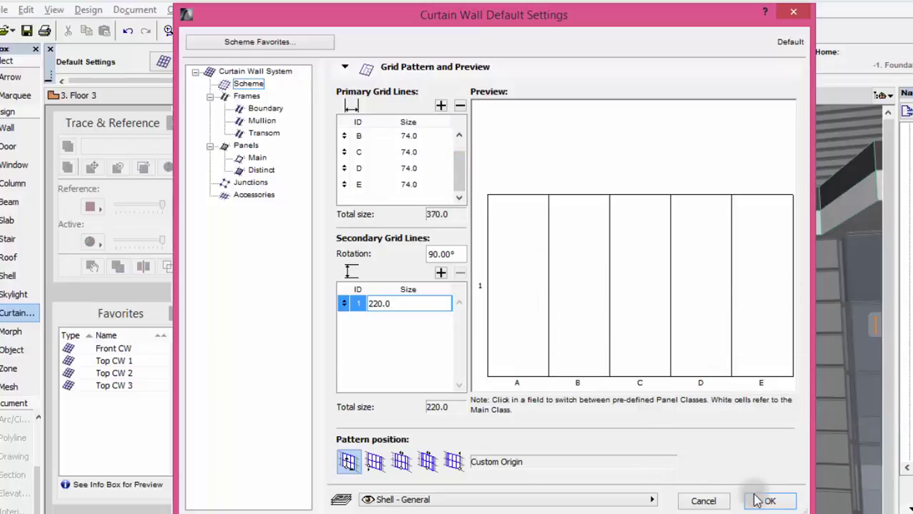
left_click(704, 502)
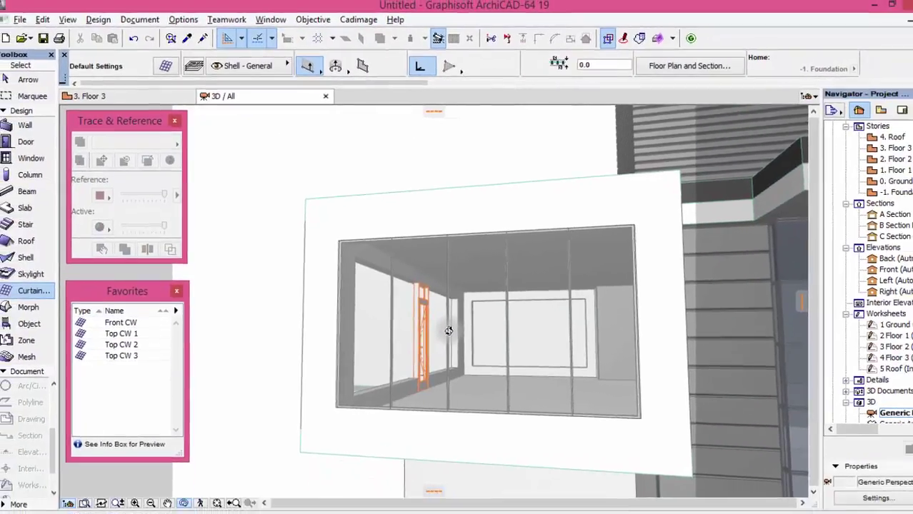
Bring the front opening's curtain wall to the front of the display order in the Floor 3 plan and deselect it.
key("F2")
scroll(515, 407, "down", 4)
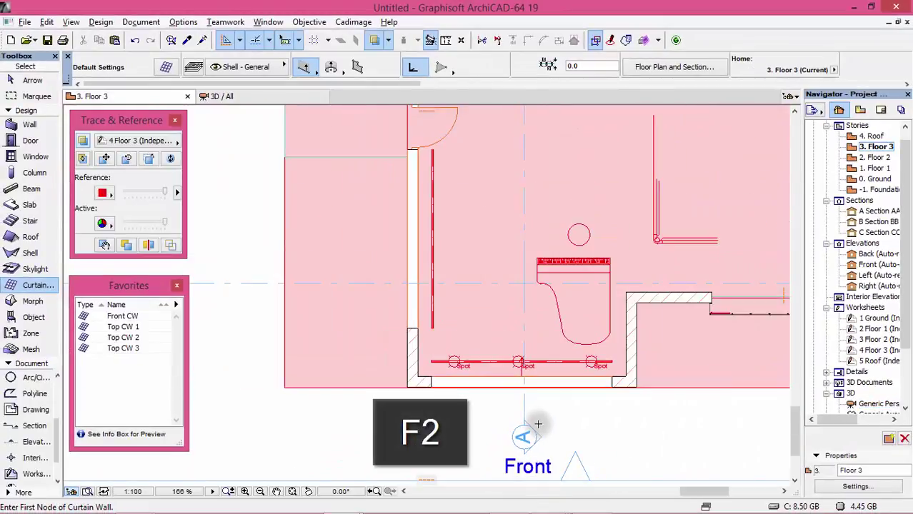
scroll(420, 193, "up", 1)
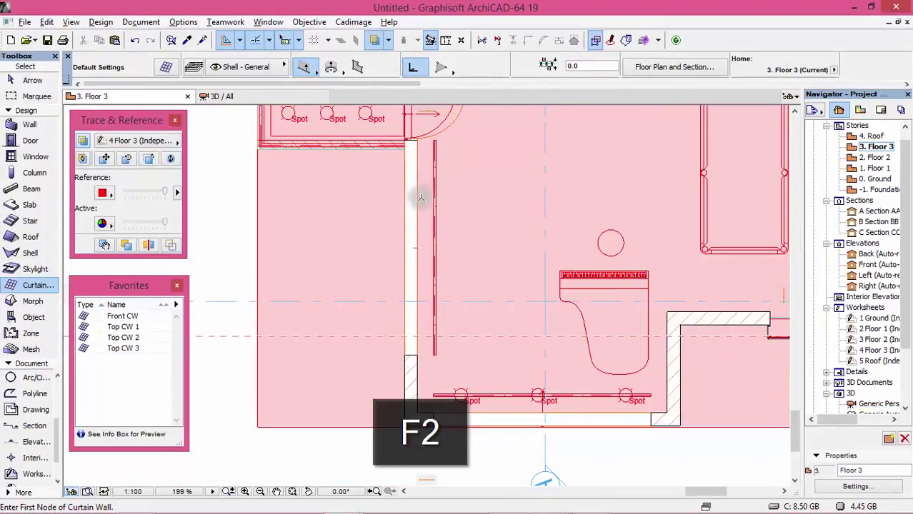
left_click(569, 424, "shift")
scroll(569, 424, "up", 6)
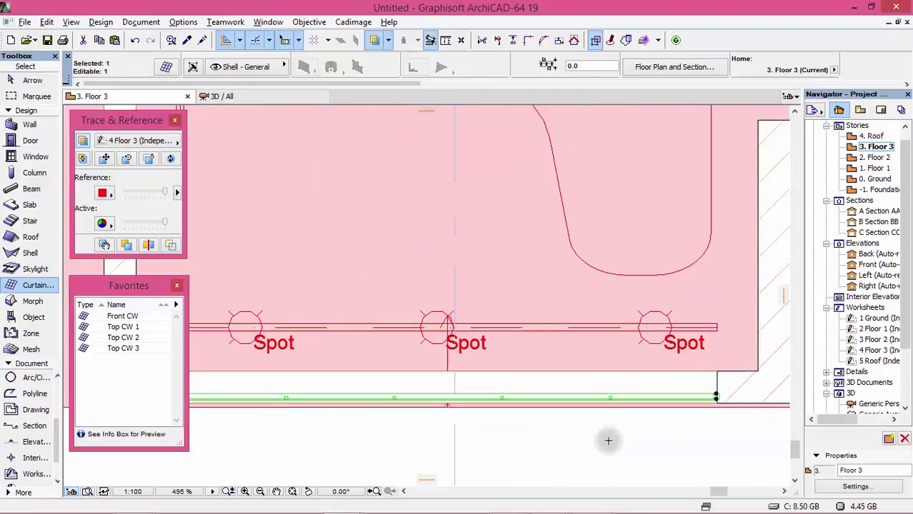
scroll(440, 400, "down", 3)
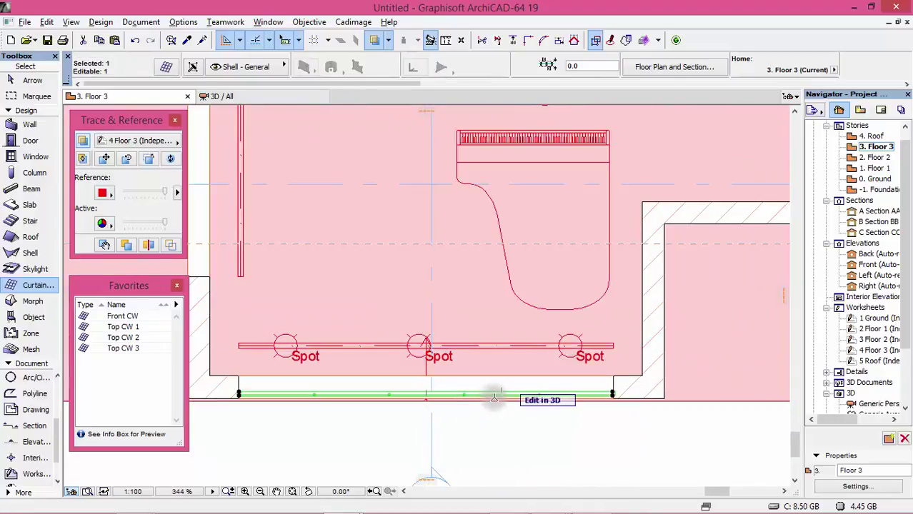
right_click(493, 394)
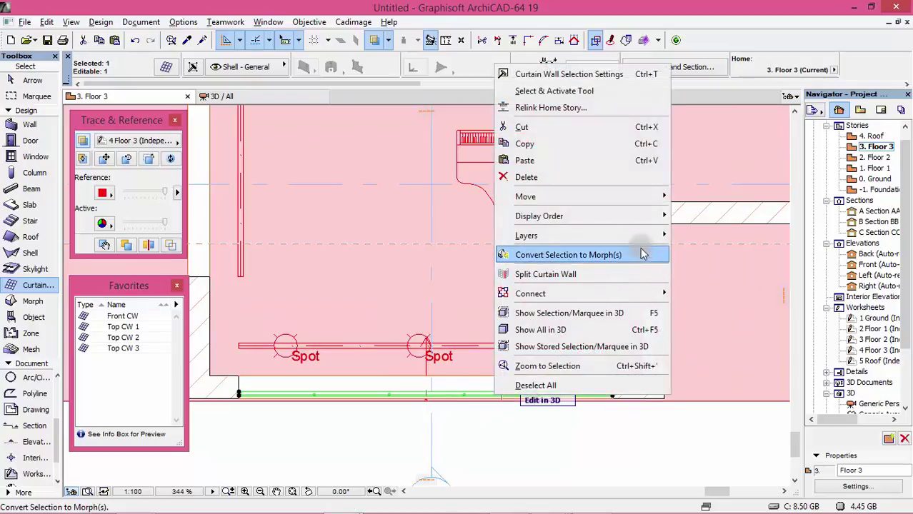
mouse_move(651, 225)
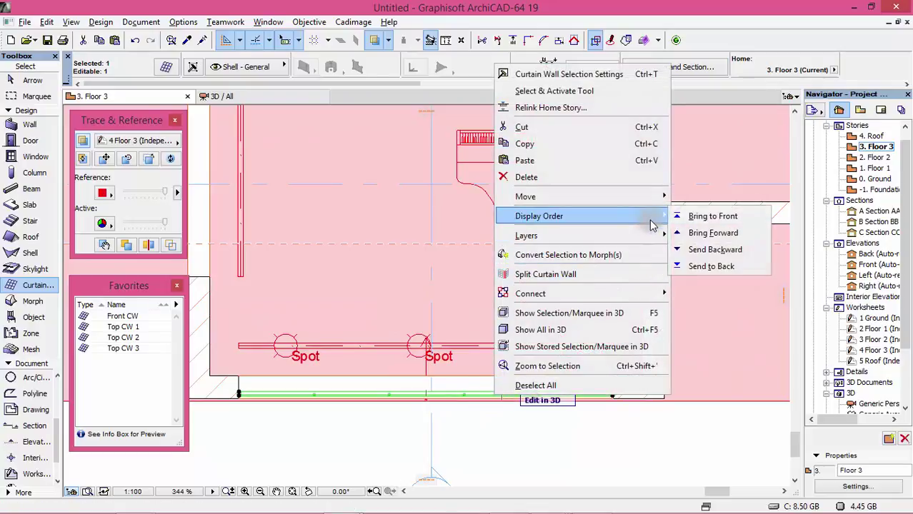
left_click(692, 221)
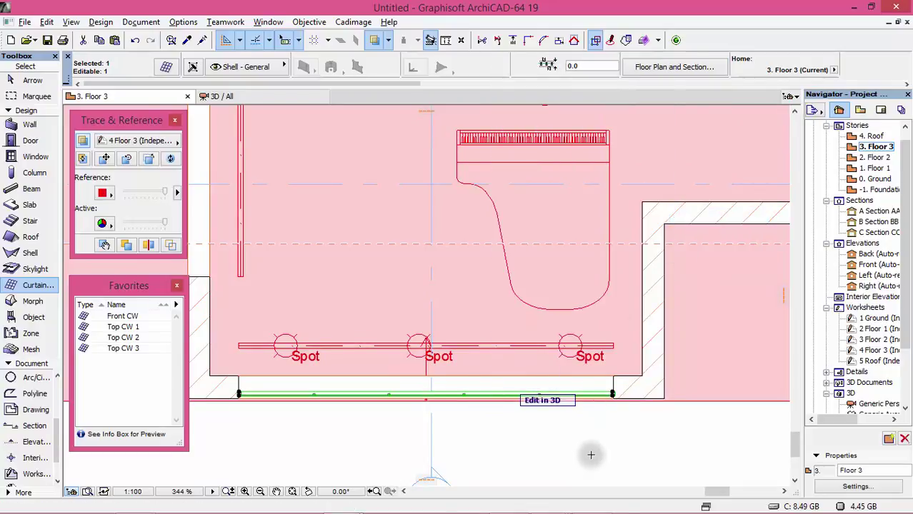
left_click(565, 439)
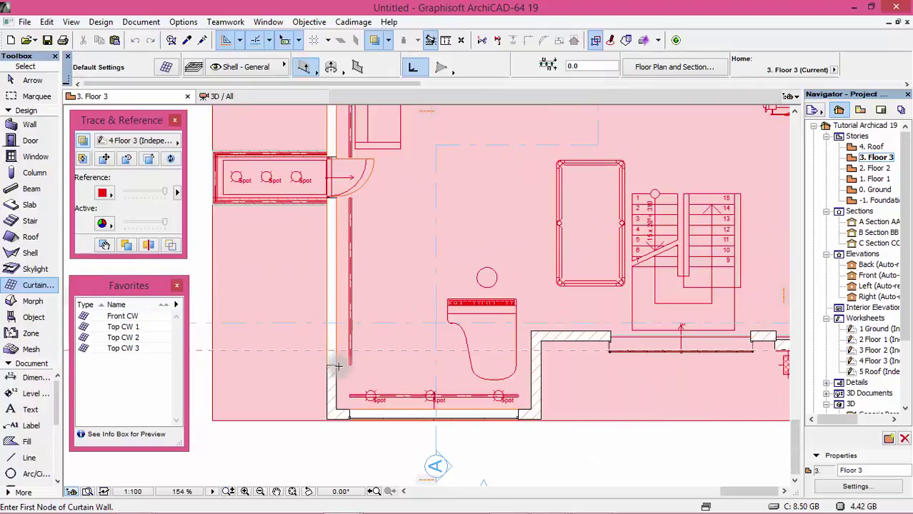
Place a Top CW 2 curtain wall between the side opening's front jamb and the balcony door, external side outward, height 220, base offset 30.
double_click(136, 338)
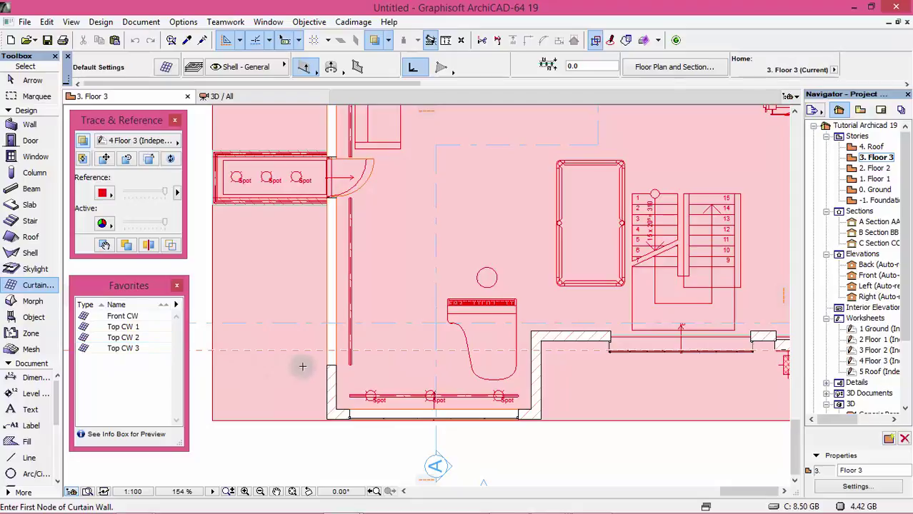
scroll(320, 366, "up", 3)
left_click(316, 444)
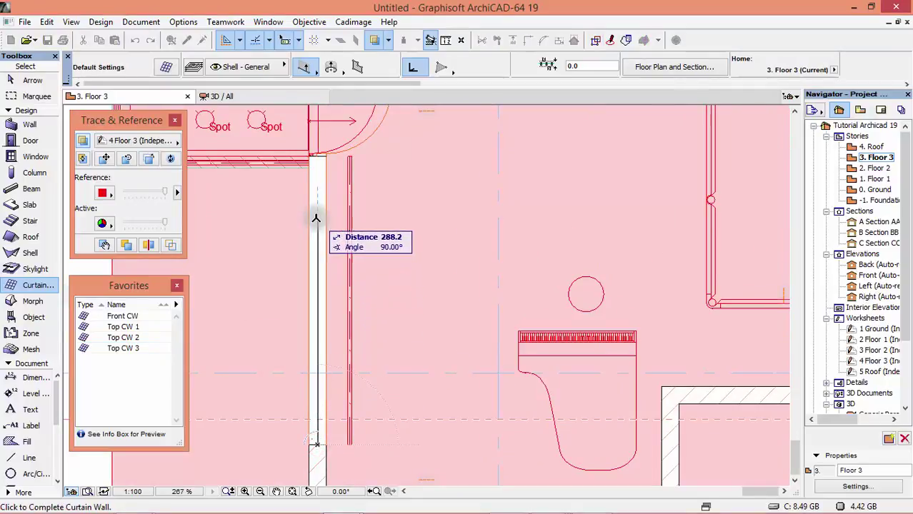
scroll(315, 179, "up", 6)
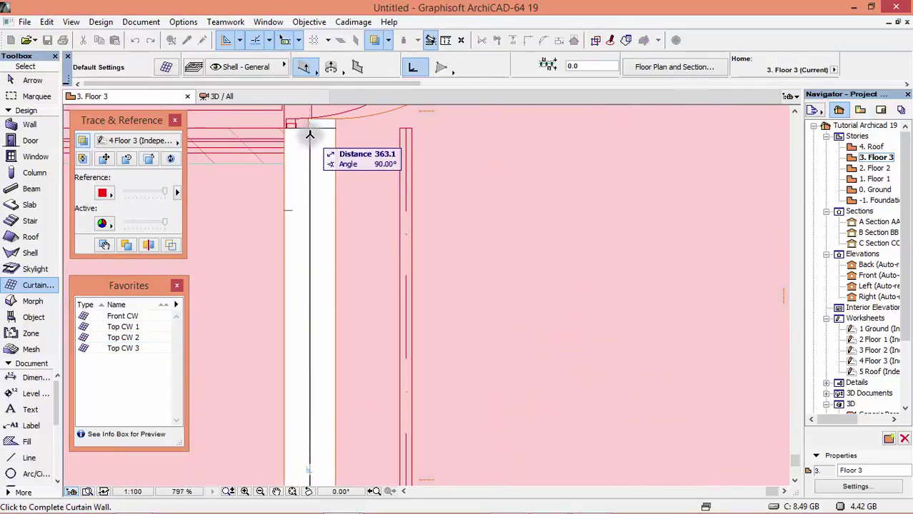
scroll(309, 136, "up", 5)
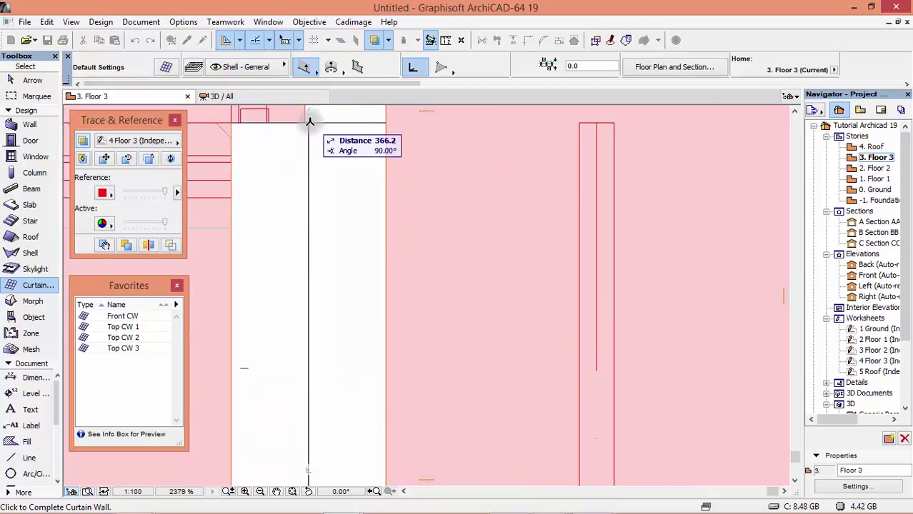
left_click(309, 122)
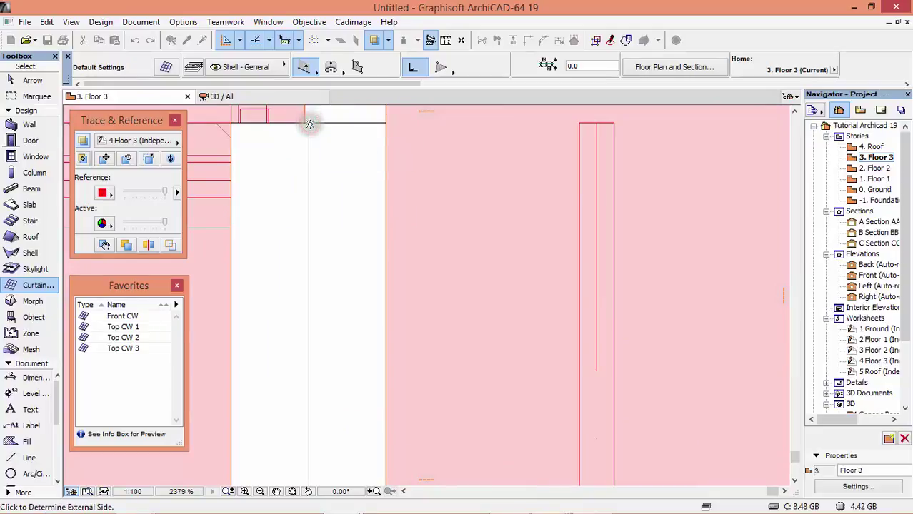
left_click(250, 211)
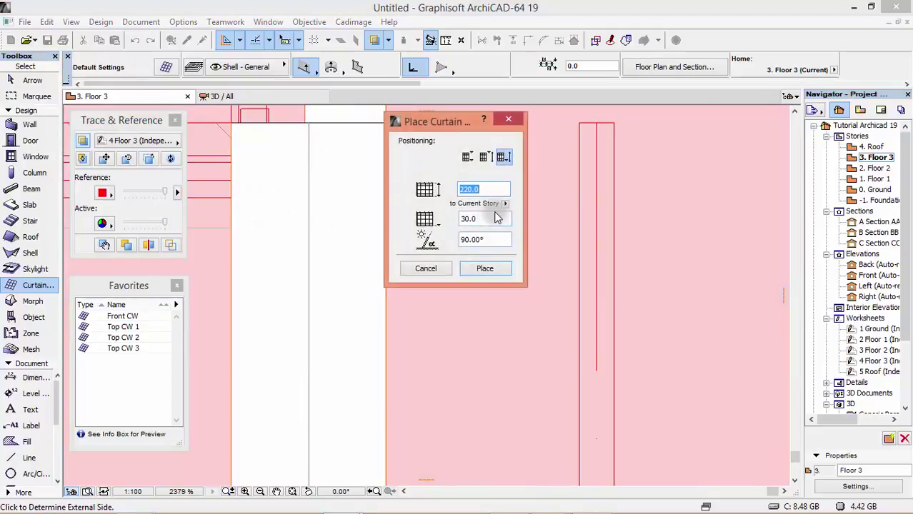
left_click(485, 268)
Bring the side opening's curtain wall to the front of the display order and deselect it.
scroll(341, 230, "down", 1)
scroll(340, 230, "down", 12)
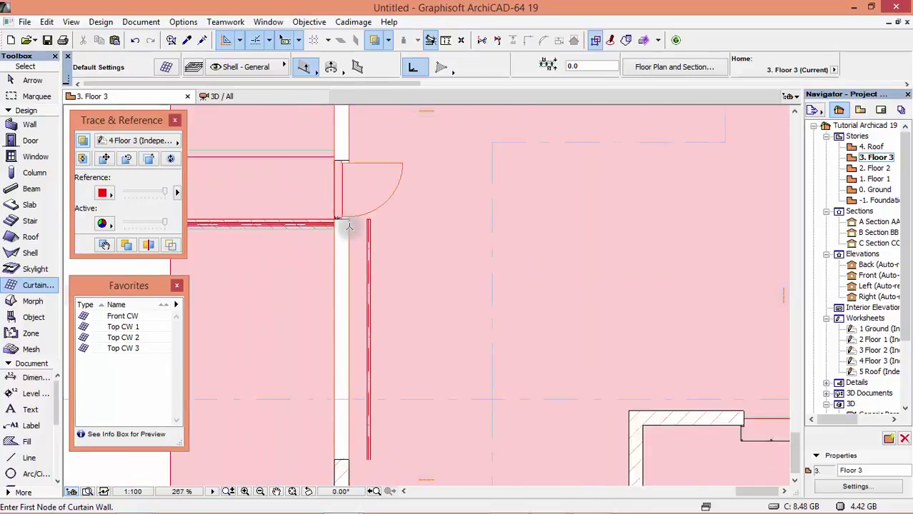
left_click(338, 312)
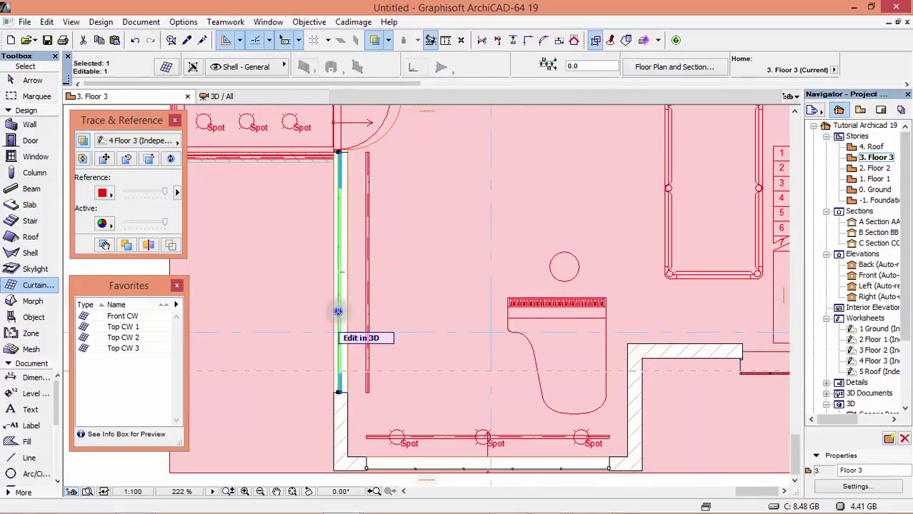
right_click(337, 311)
mouse_move(464, 335)
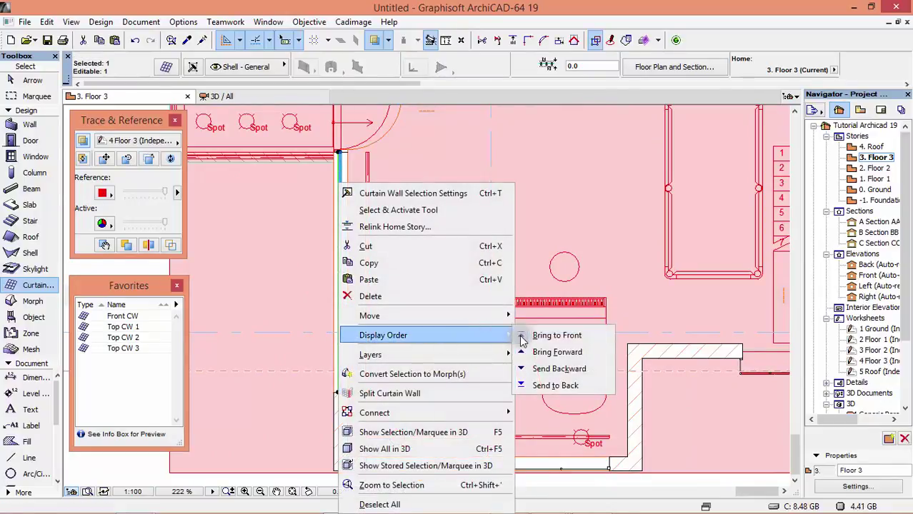
left_click(549, 337)
key("Escape")
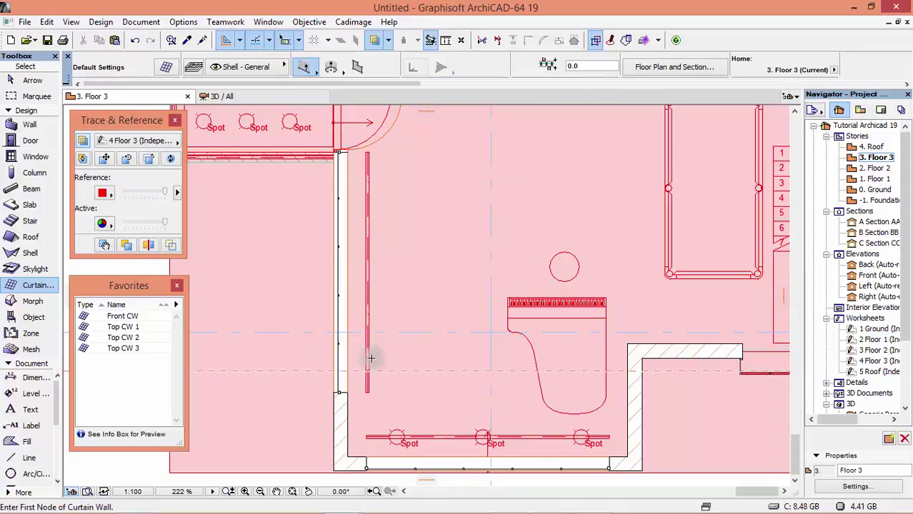
Drag a copy of the side opening's curtain wall from its front end to the jamb behind the balcony door, then deselect it.
scroll(246, 342, "down", 4)
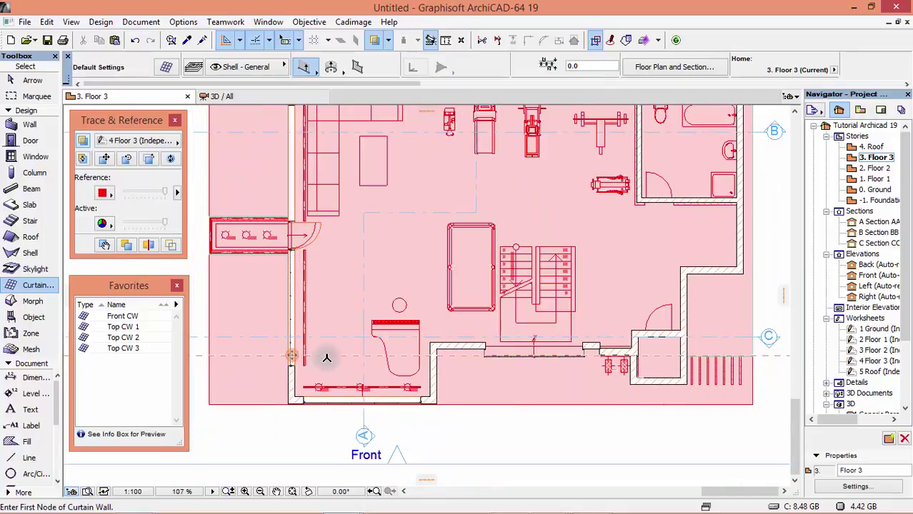
scroll(344, 395, "down", 2)
scroll(290, 208, "up", 4)
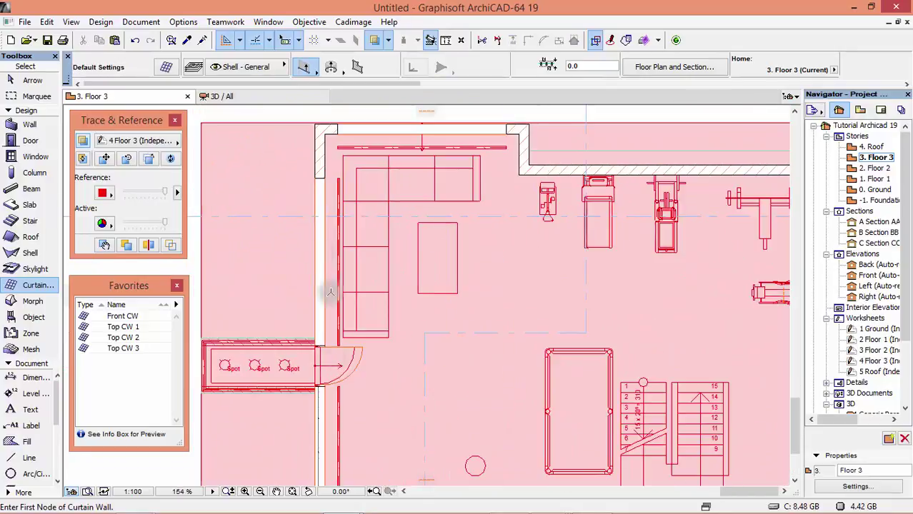
left_click(320, 422, "shift")
scroll(320, 421, "down", 2)
scroll(314, 425, "up", 5)
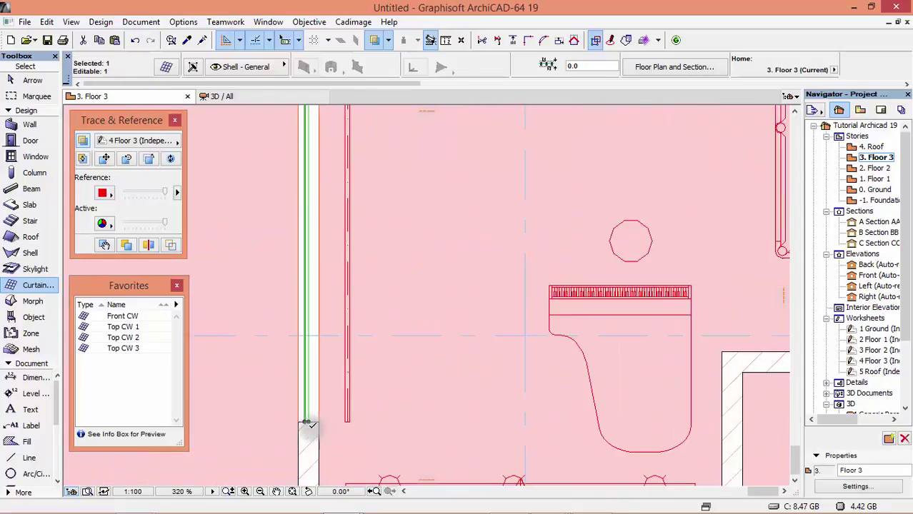
scroll(309, 424, "up", 4)
left_click(305, 425)
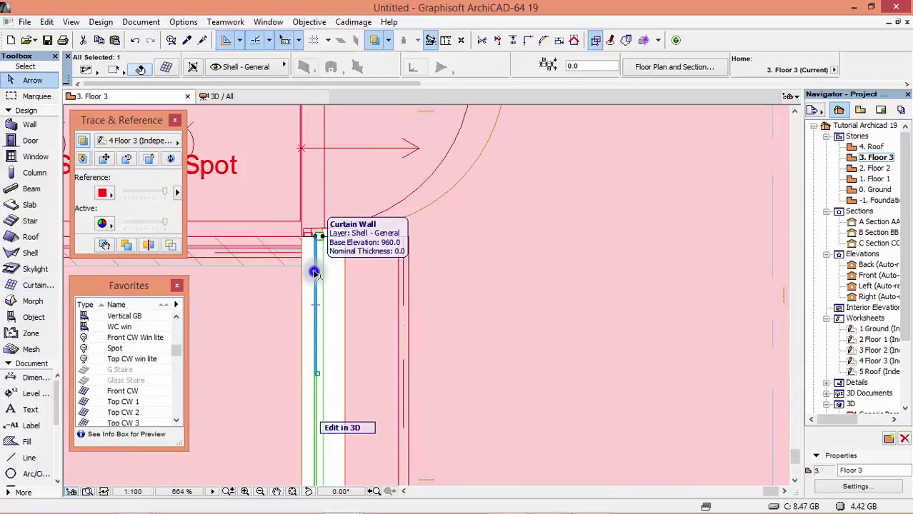
right_click(312, 273)
mouse_move(443, 315)
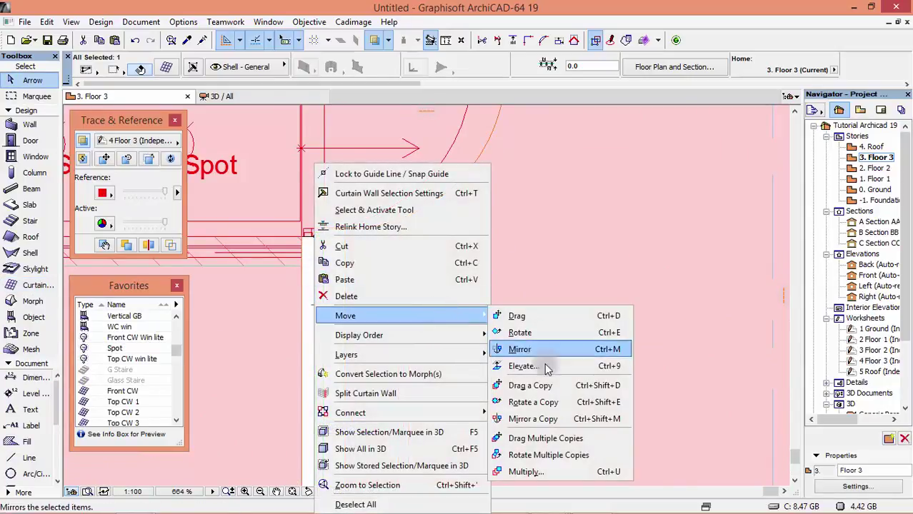
left_click(532, 386)
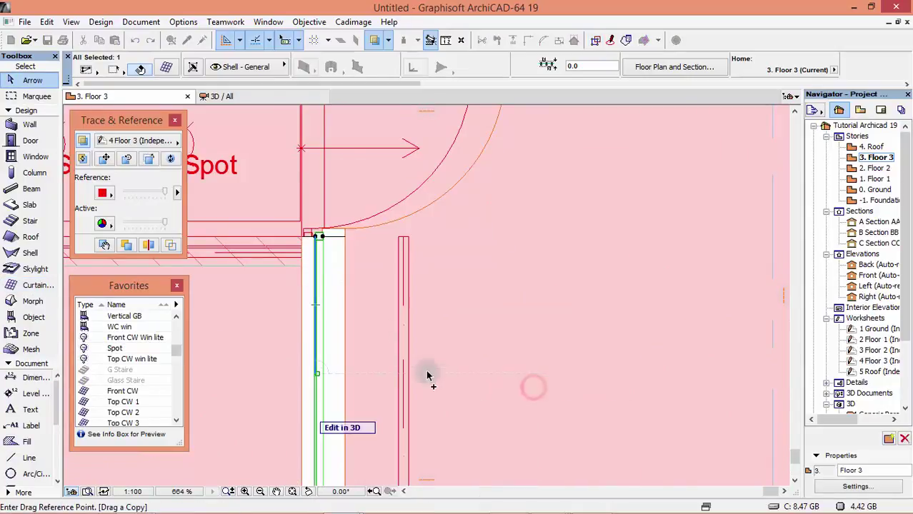
scroll(347, 190, "down", 4)
scroll(346, 190, "down", 4)
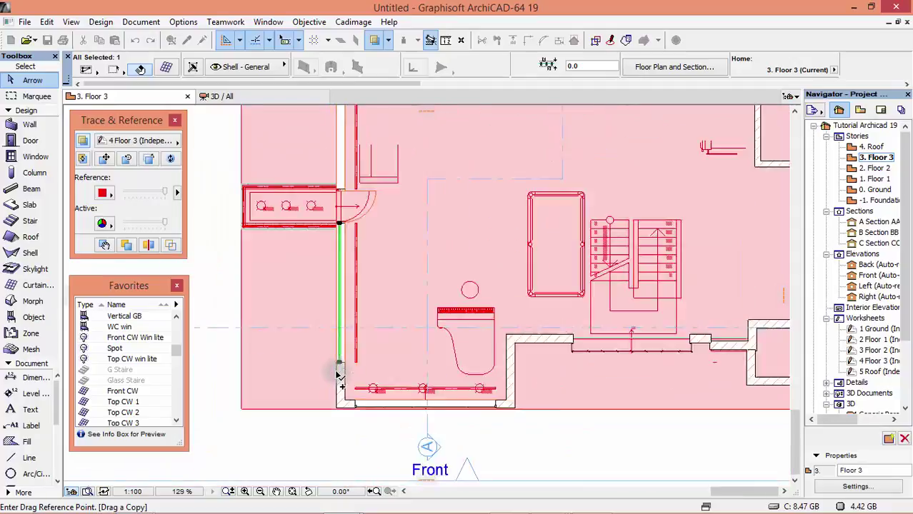
scroll(336, 370, "up", 6)
scroll(351, 364, "up", 4)
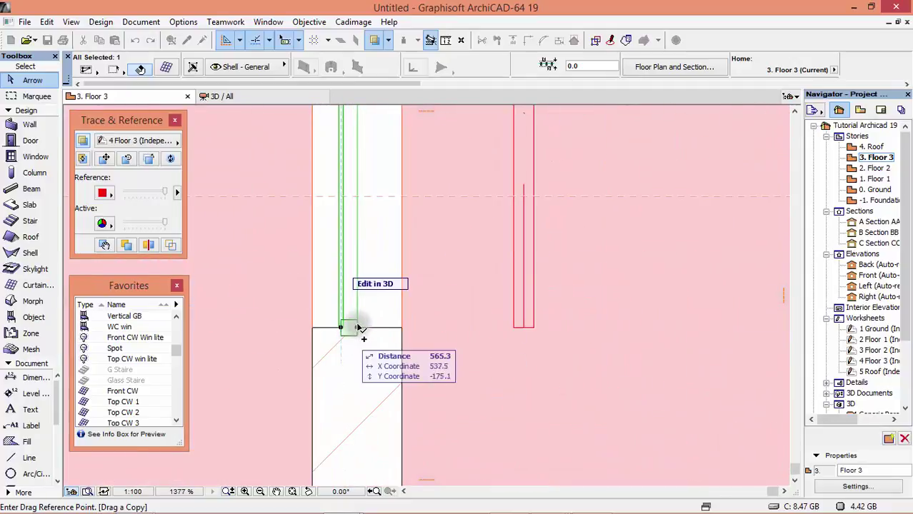
scroll(348, 371, "down", 10)
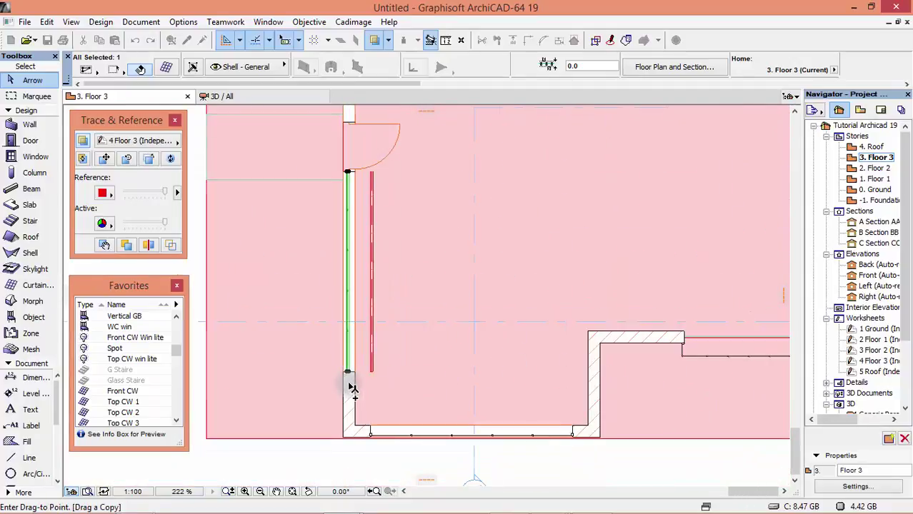
scroll(350, 193, "up", 8)
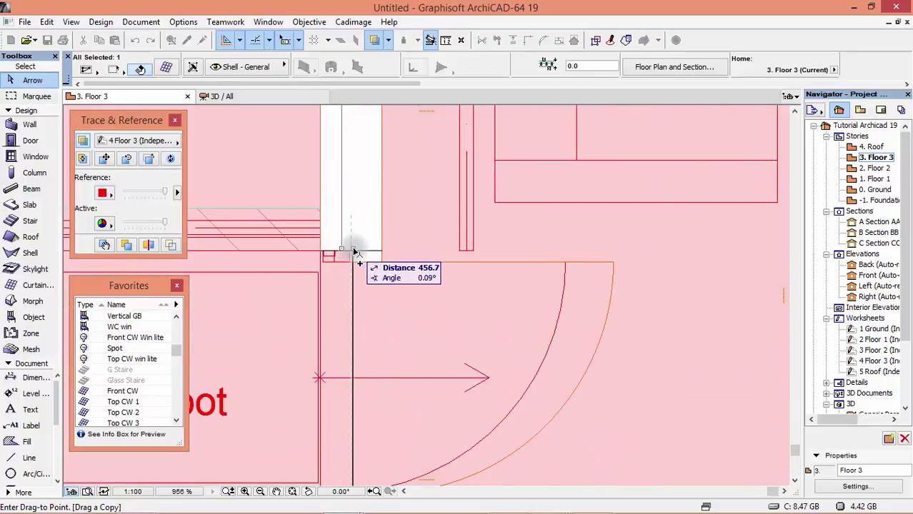
scroll(355, 258, "up", 3)
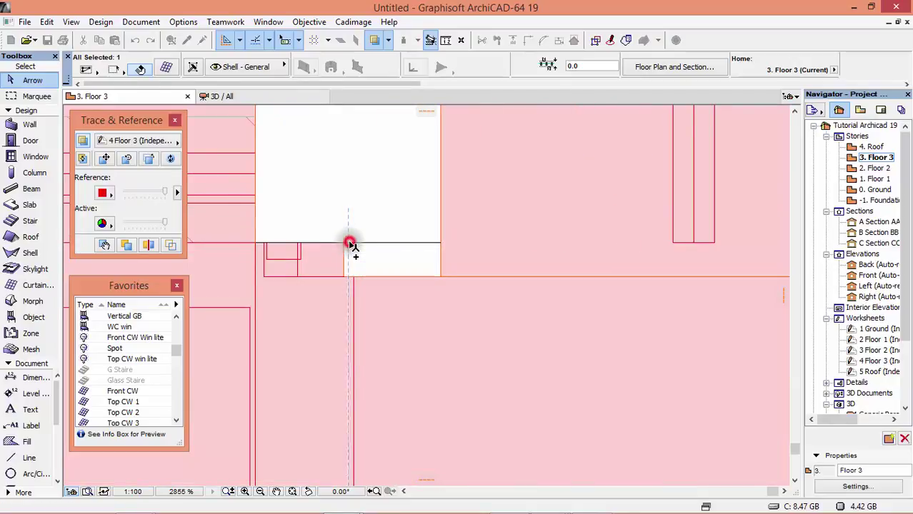
scroll(349, 287, "down", 10)
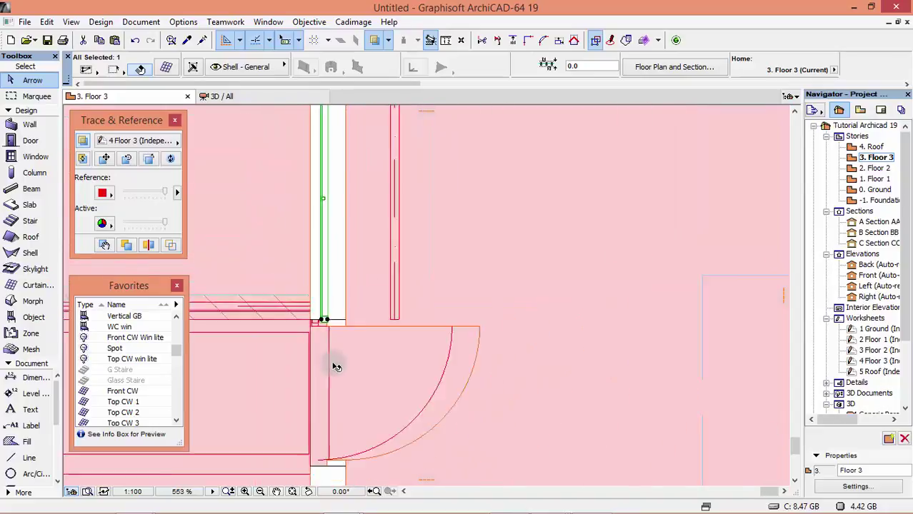
scroll(326, 149, "up", 5)
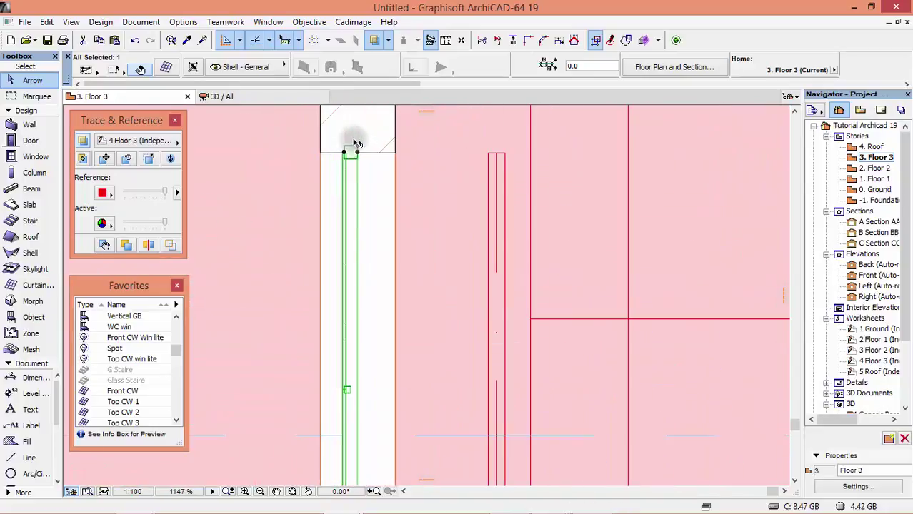
key("Escape")
scroll(271, 184, "down", 4)
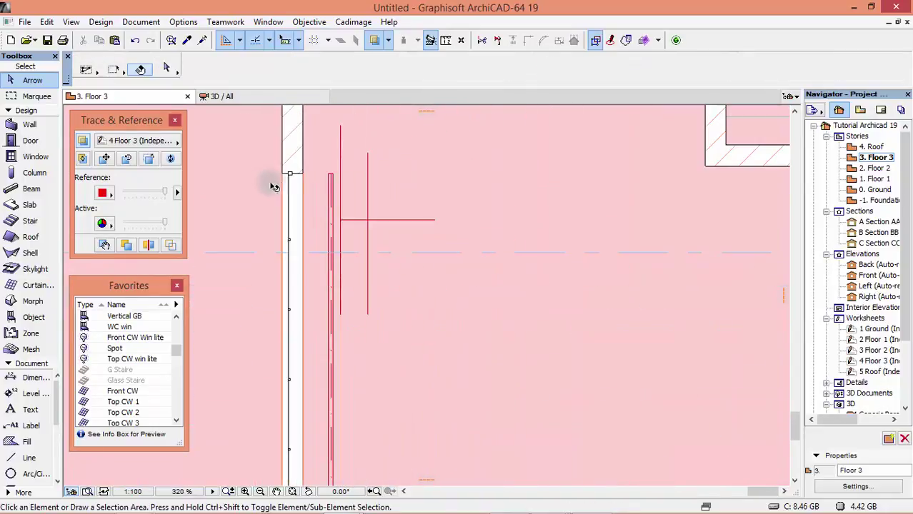
Examine the curtain walls on both sides of the balcony door in the 3D view.
key("F3")
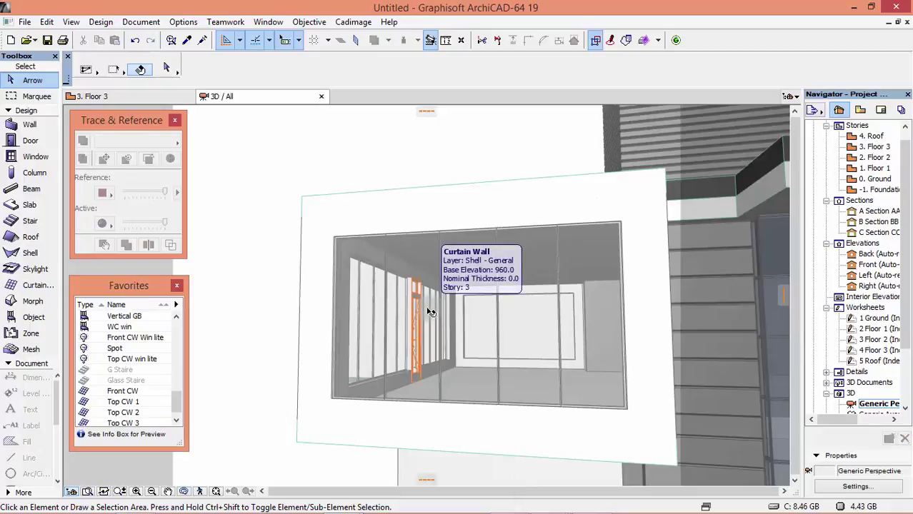
middle_click_drag(322, 319, 652, 313, "shift")
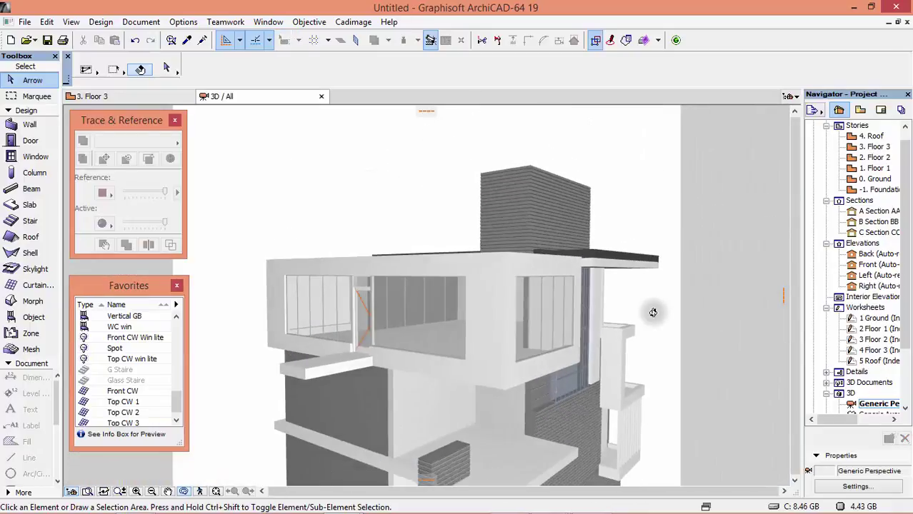
scroll(335, 297, "up", 6)
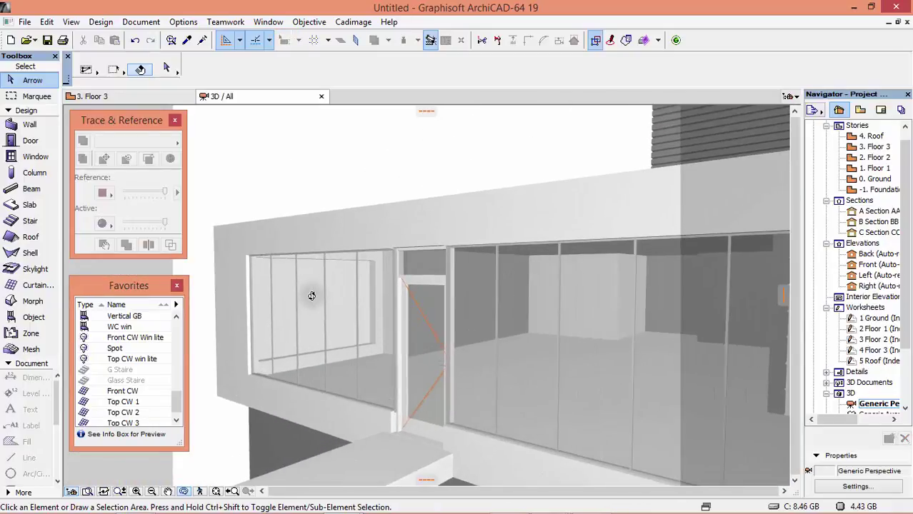
middle_click_drag(316, 303, 294, 290, "shift")
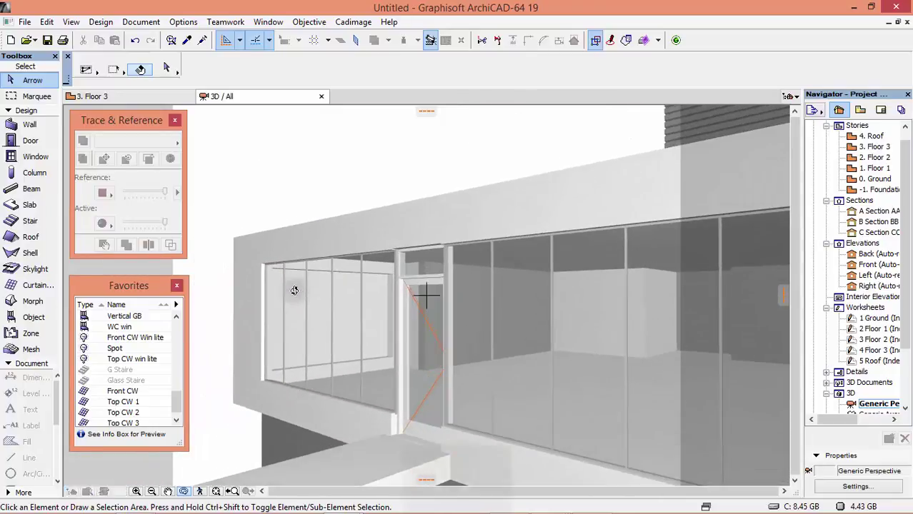
Mirror a copy of the front opening's curtain wall to the back opening in the Floor 3 plan, about a horizontal axis through the balcony's middle.
key("F2")
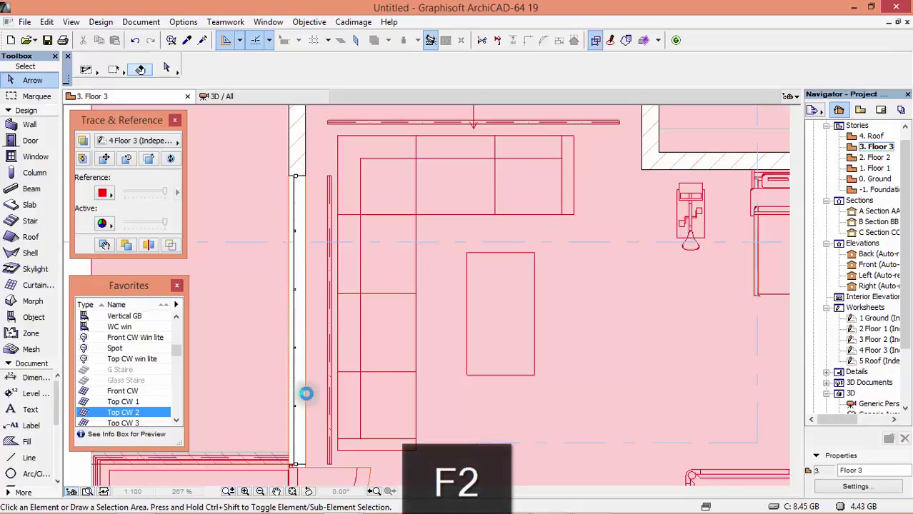
scroll(306, 392, "down", 10)
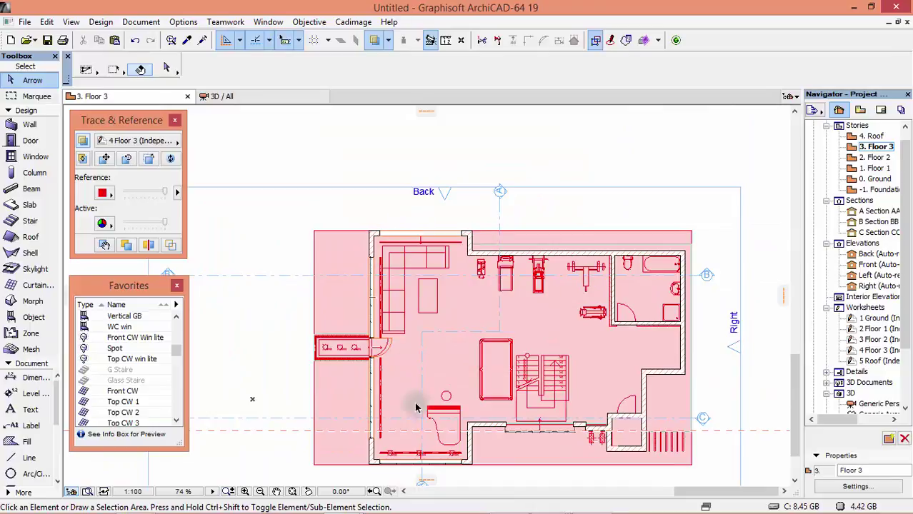
scroll(433, 480, "up", 10)
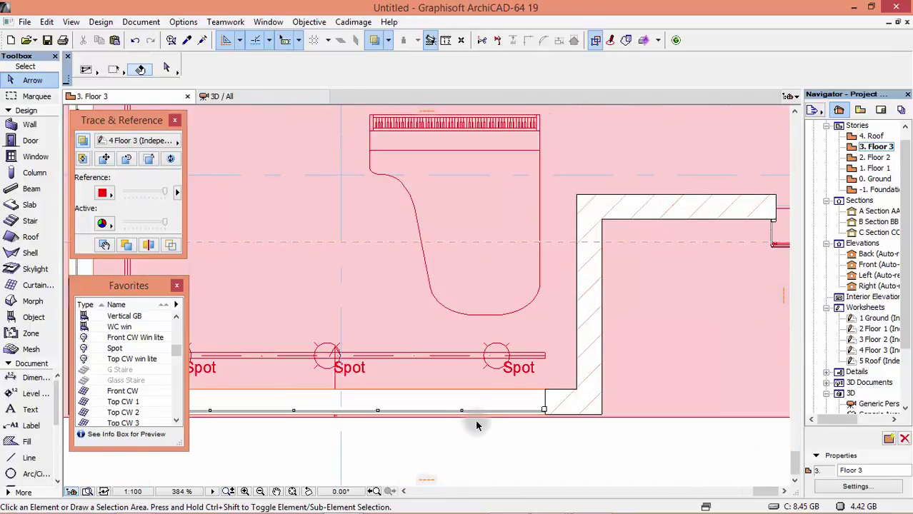
left_click(480, 412)
scroll(452, 422, "down", 8)
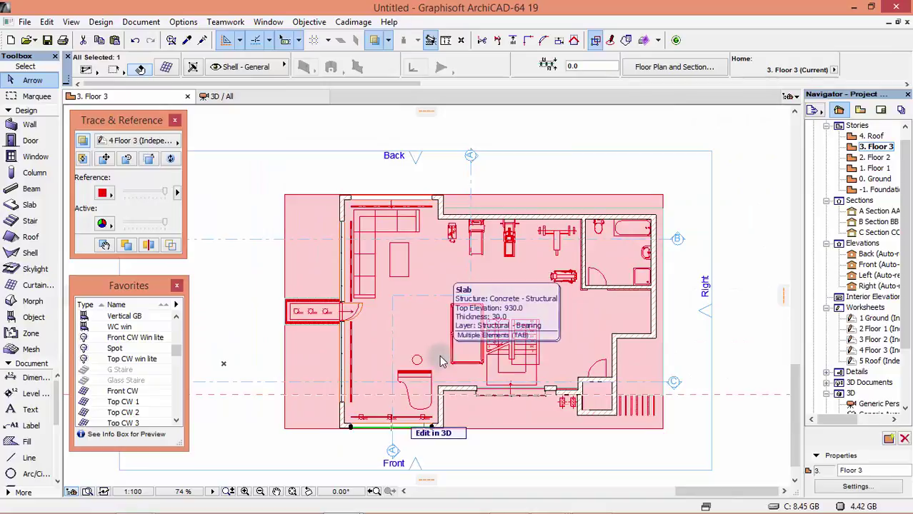
key("ctrl+shift+m")
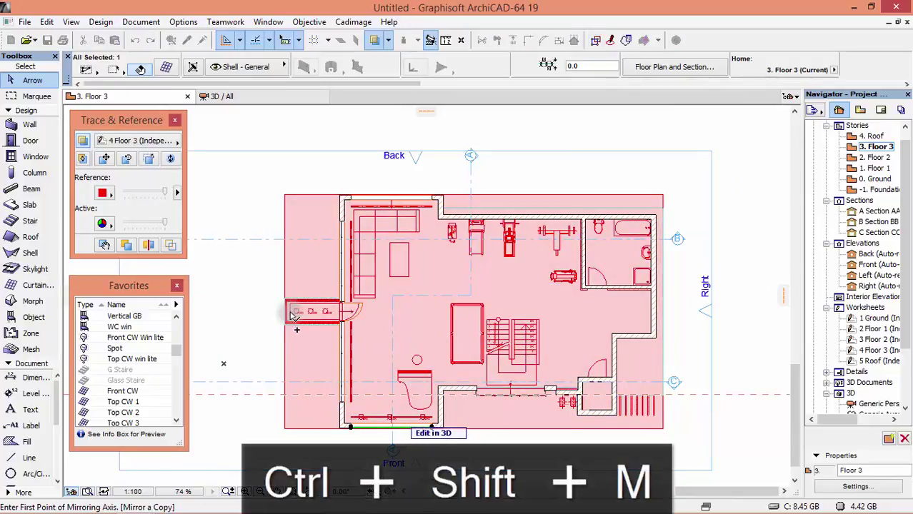
left_click(250, 312)
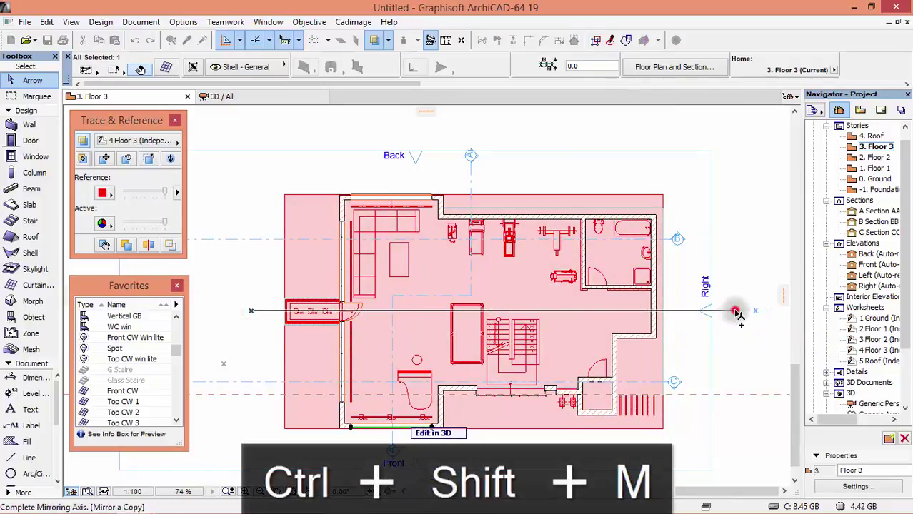
left_click(738, 314)
Move the back opening's curtain wall straight inward so it sits within the wall thickness, and deselect it.
scroll(418, 214, "up", 5)
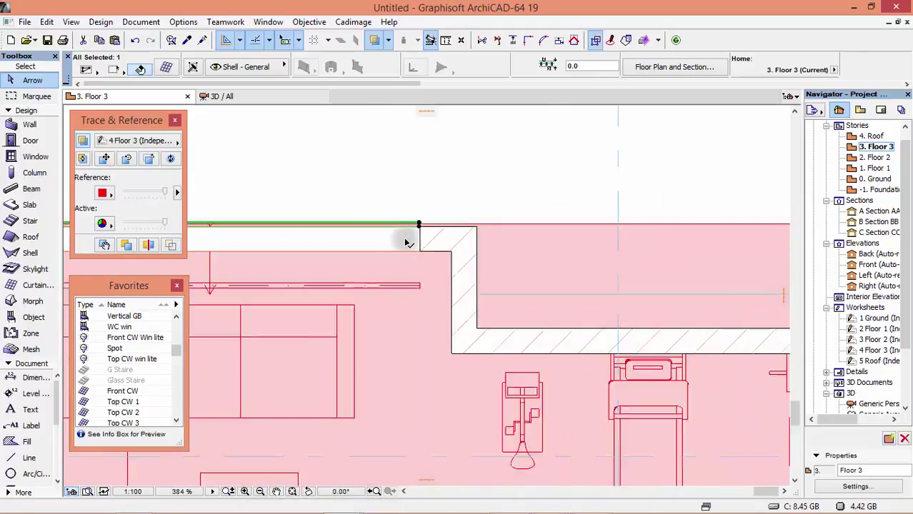
scroll(428, 240, "up", 4)
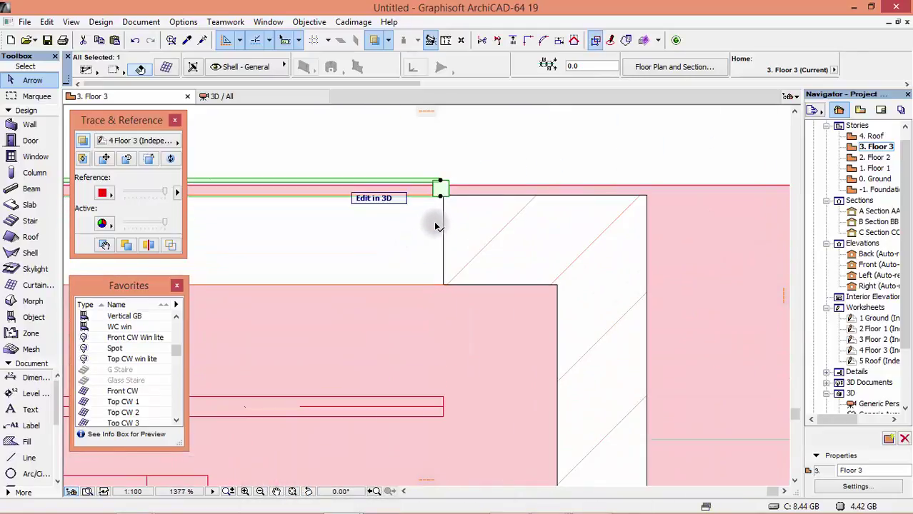
key("ctrl+d")
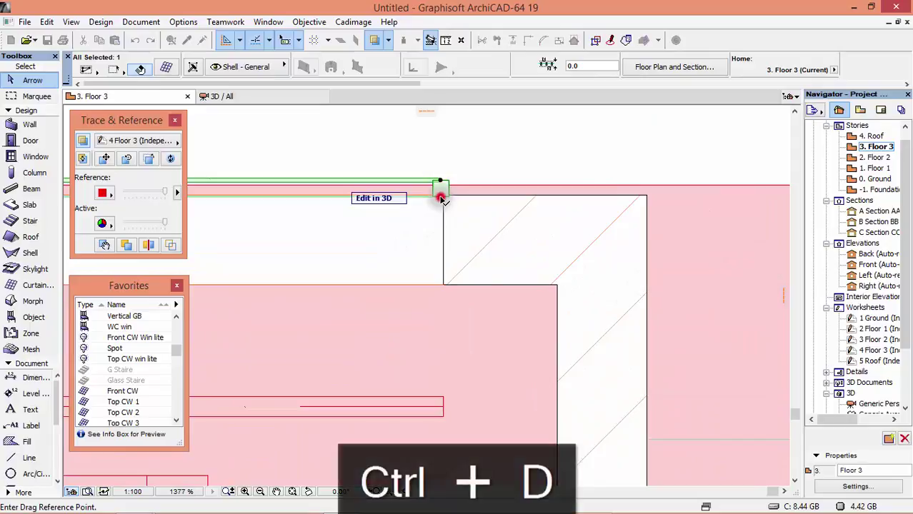
left_click(440, 195)
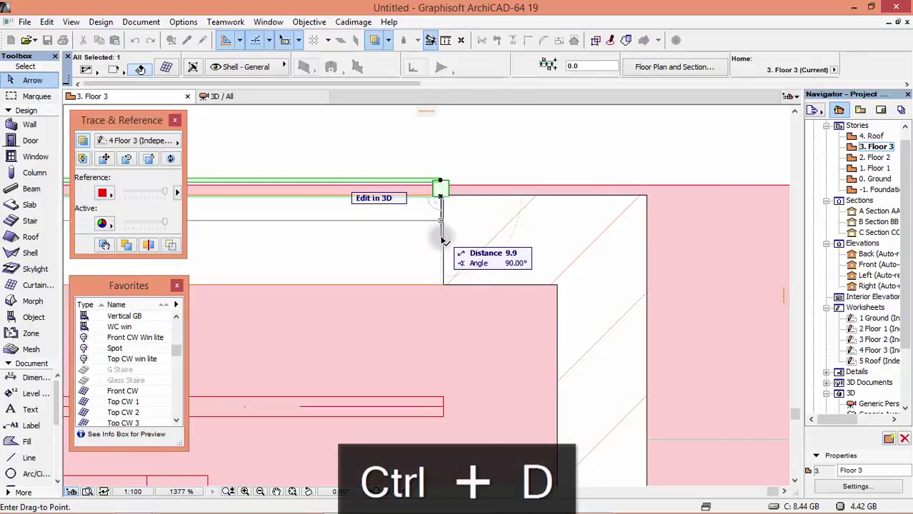
left_click(441, 246)
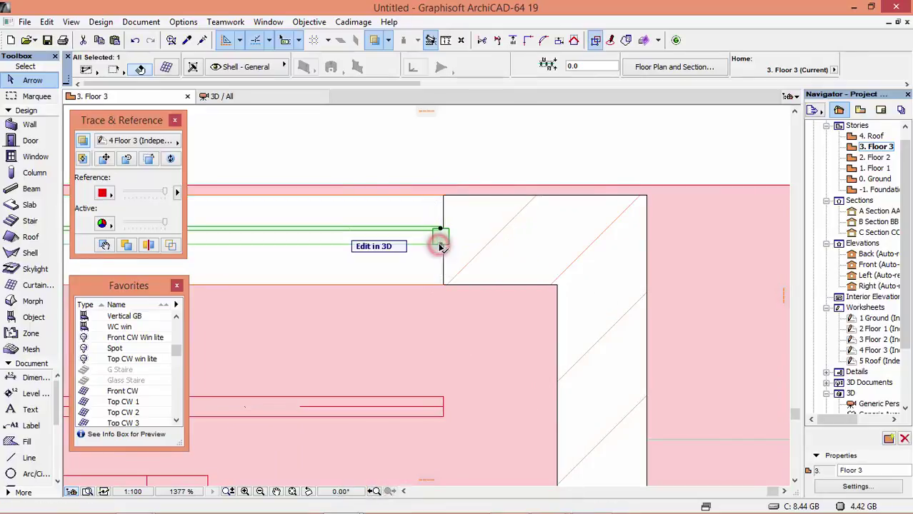
key("Escape")
scroll(498, 243, "down", 10)
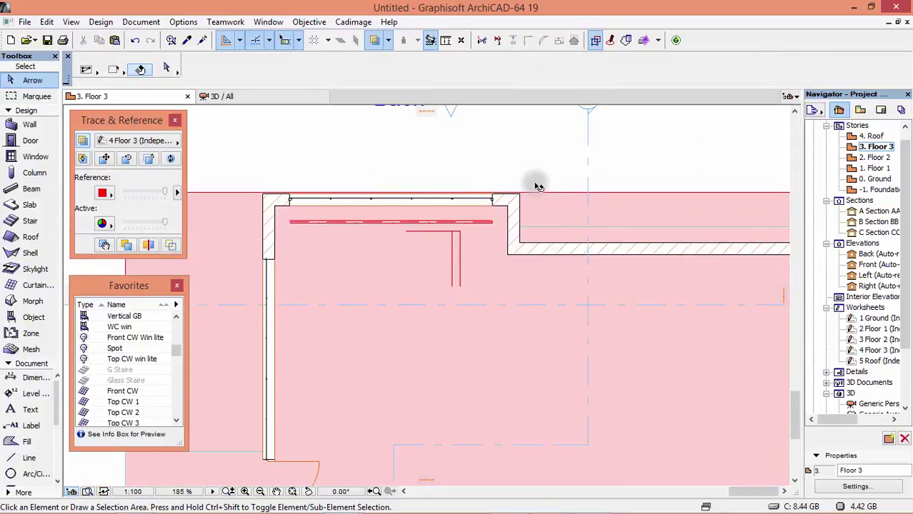
Examine the Floor 3 curtain walls in 3D from the side and front of the building.
scroll(369, 161, "down", 2)
scroll(470, 316, "up", 2)
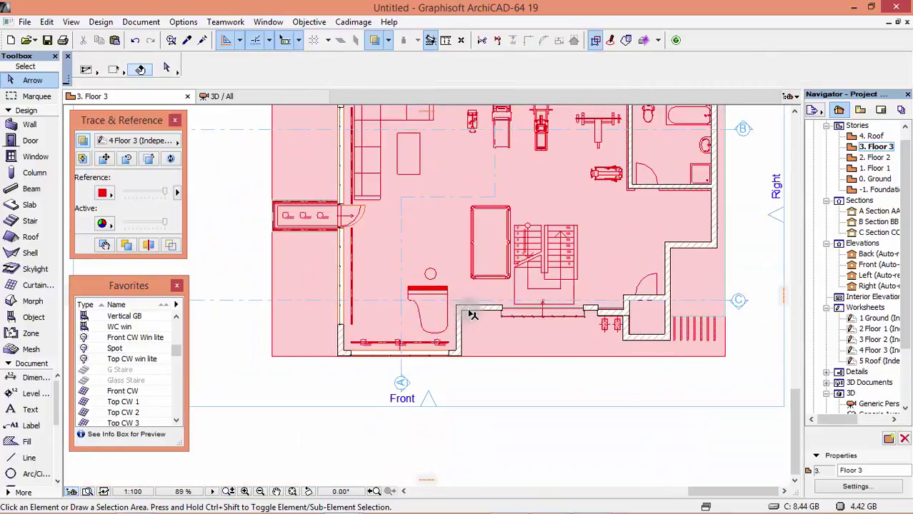
key("F3")
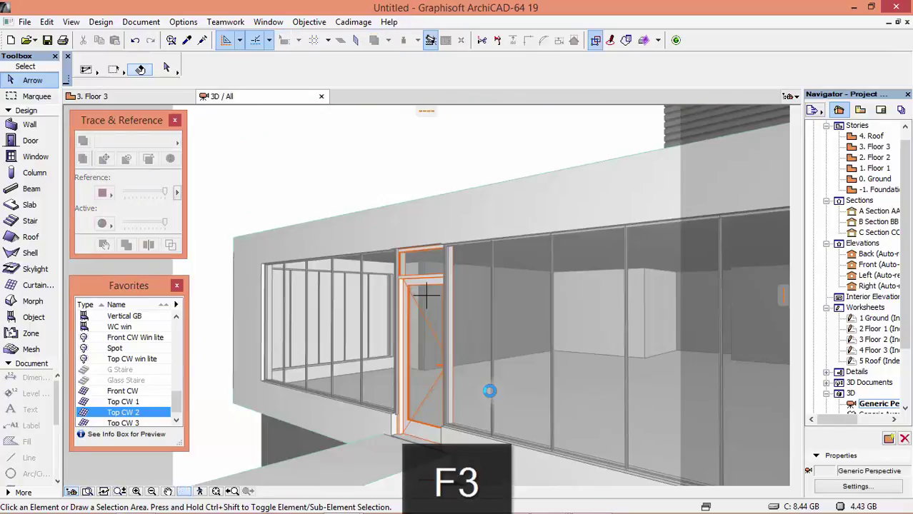
middle_click_drag(297, 296, 339, 270, "shift")
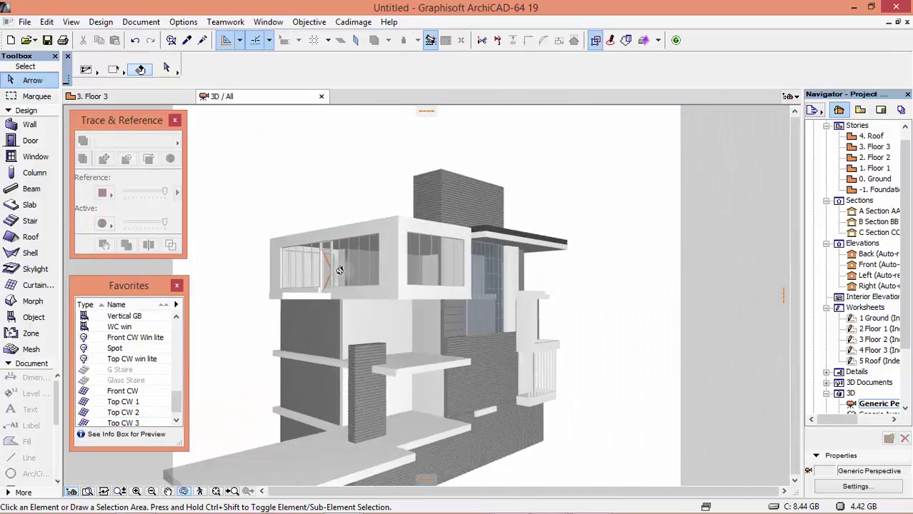
middle_click_drag(477, 309, 448, 342, "shift")
scroll(449, 343, "down", 3)
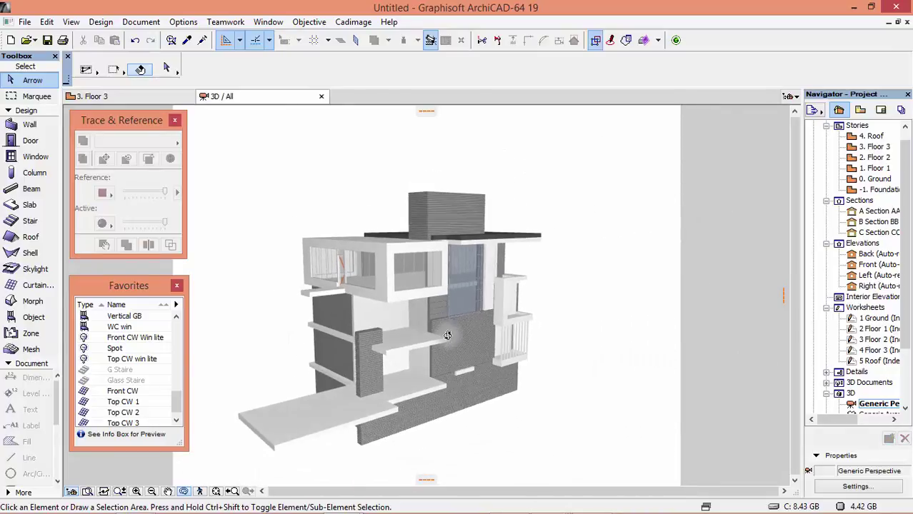
middle_click_drag(449, 320, 521, 347, "shift")
scroll(548, 355, "up", 3)
scroll(548, 355, "up", 2)
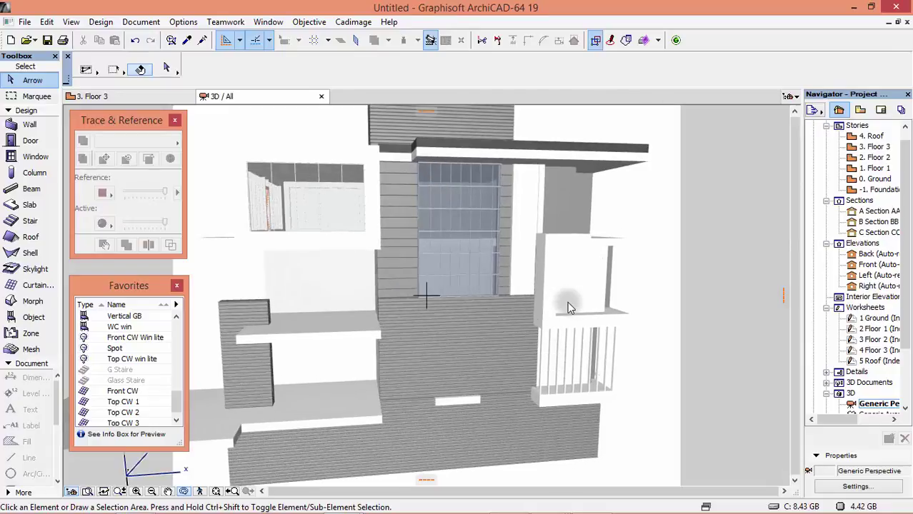
mouse_move(567, 307)
middle_mouse_down("shift")
mouse_move(348, 314)
mouse_move(514, 307)
mouse_move(550, 287)
mouse_move(579, 318)
middle_mouse_up("shift")
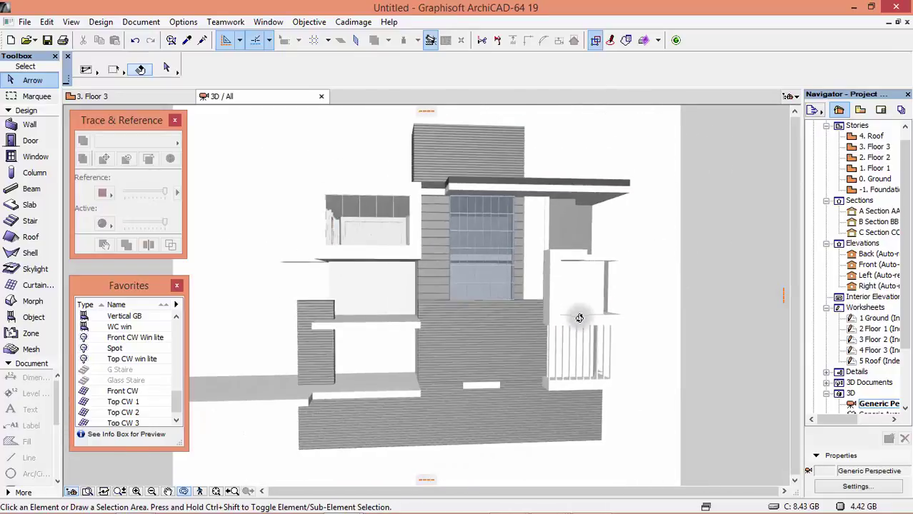
middle_click_drag(434, 314, 472, 328, "shift")
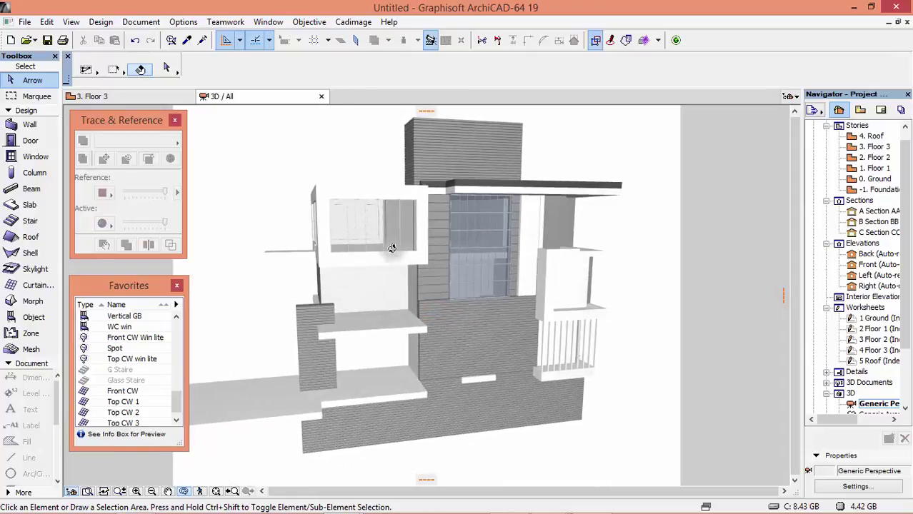
middle_click_drag(401, 282, 498, 297, "shift")
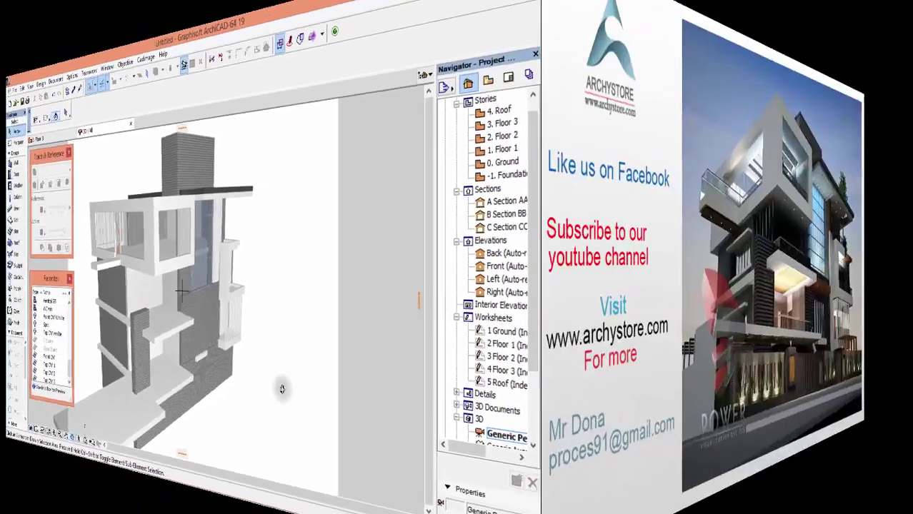